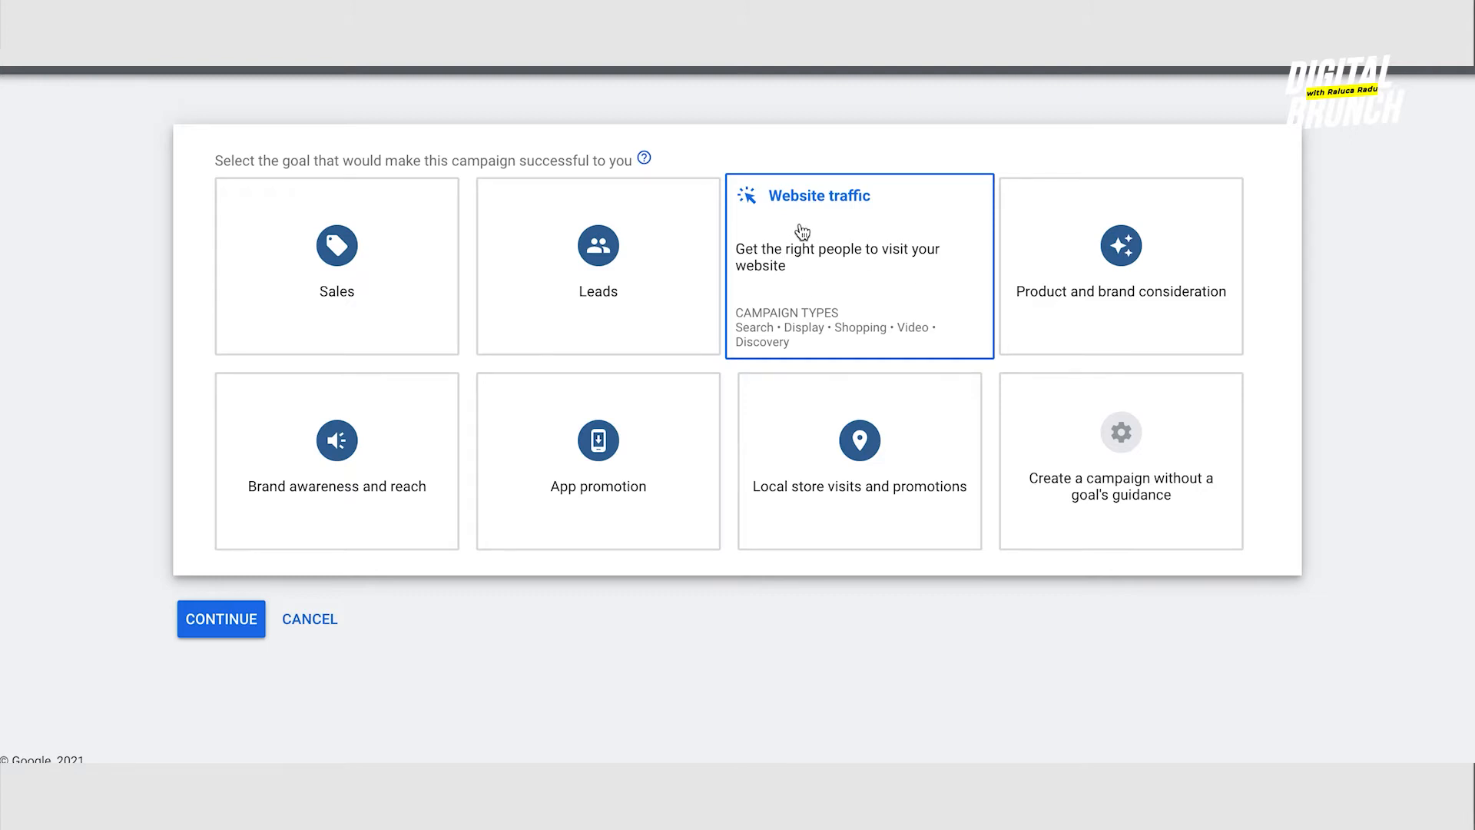
Choose Search as the campaign type for the website traffic goal
{"action": "scroll", "coordinate": [850, 236], "scroll_direction": "down", "scroll_amount": 5}
{"action": "left_click", "coordinate": [849, 239]}
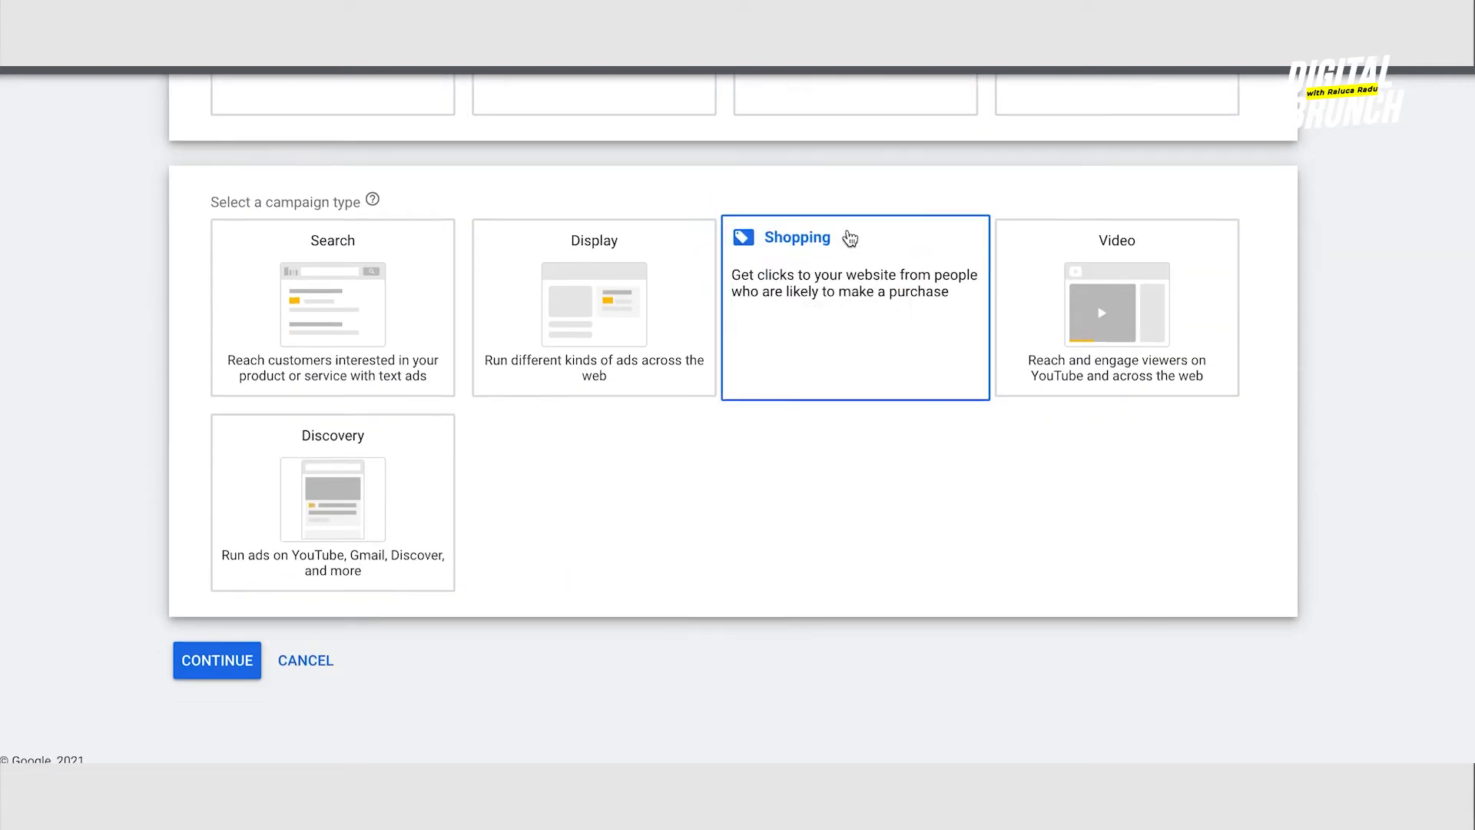
{"action": "left_click", "coordinate": [311, 301]}
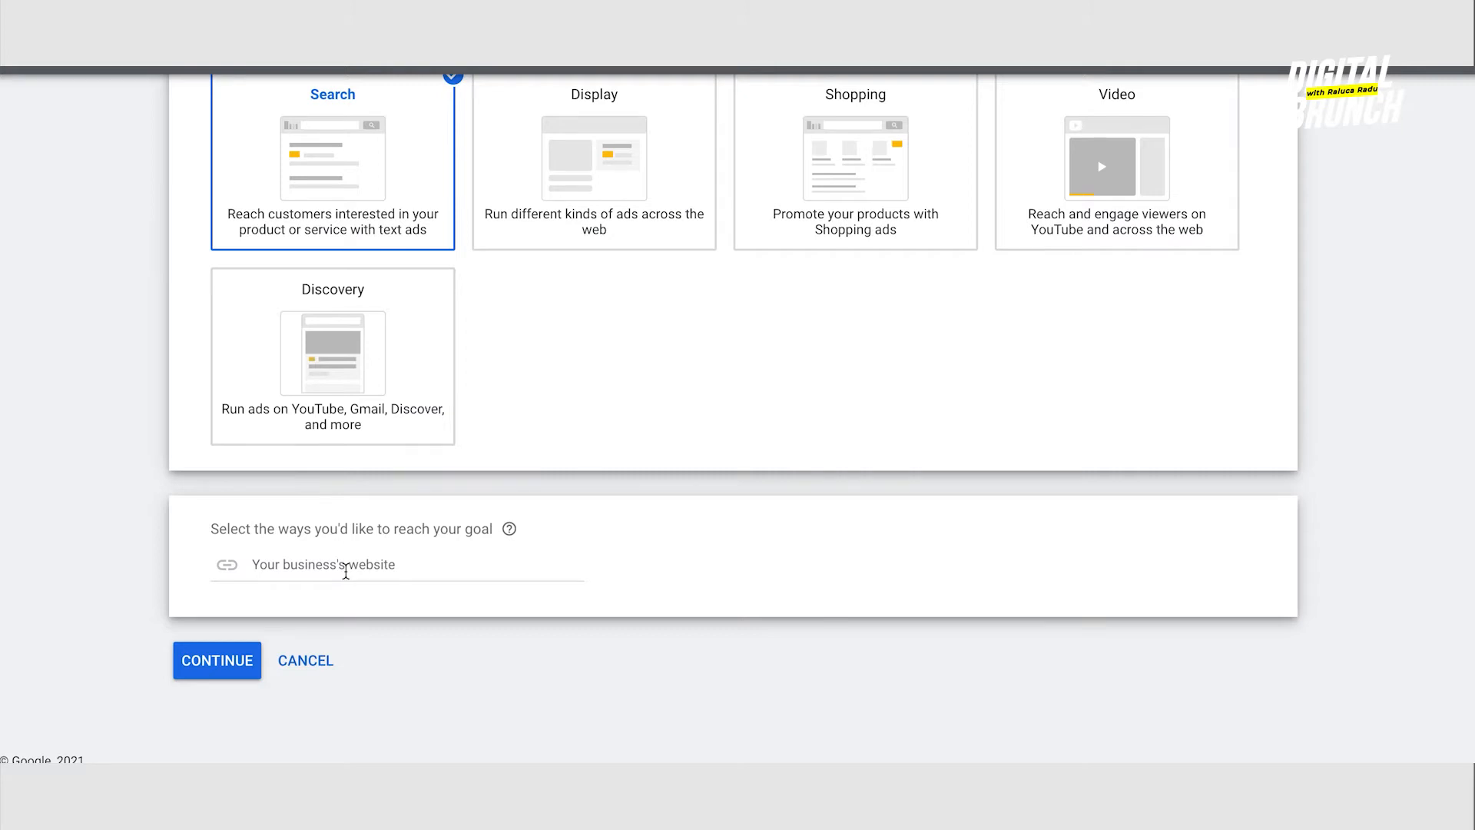
Open asos.com in a new browser tab
{"action": "key", "text": "ctrl+t"}
{"action": "type", "text": "asos.com"}
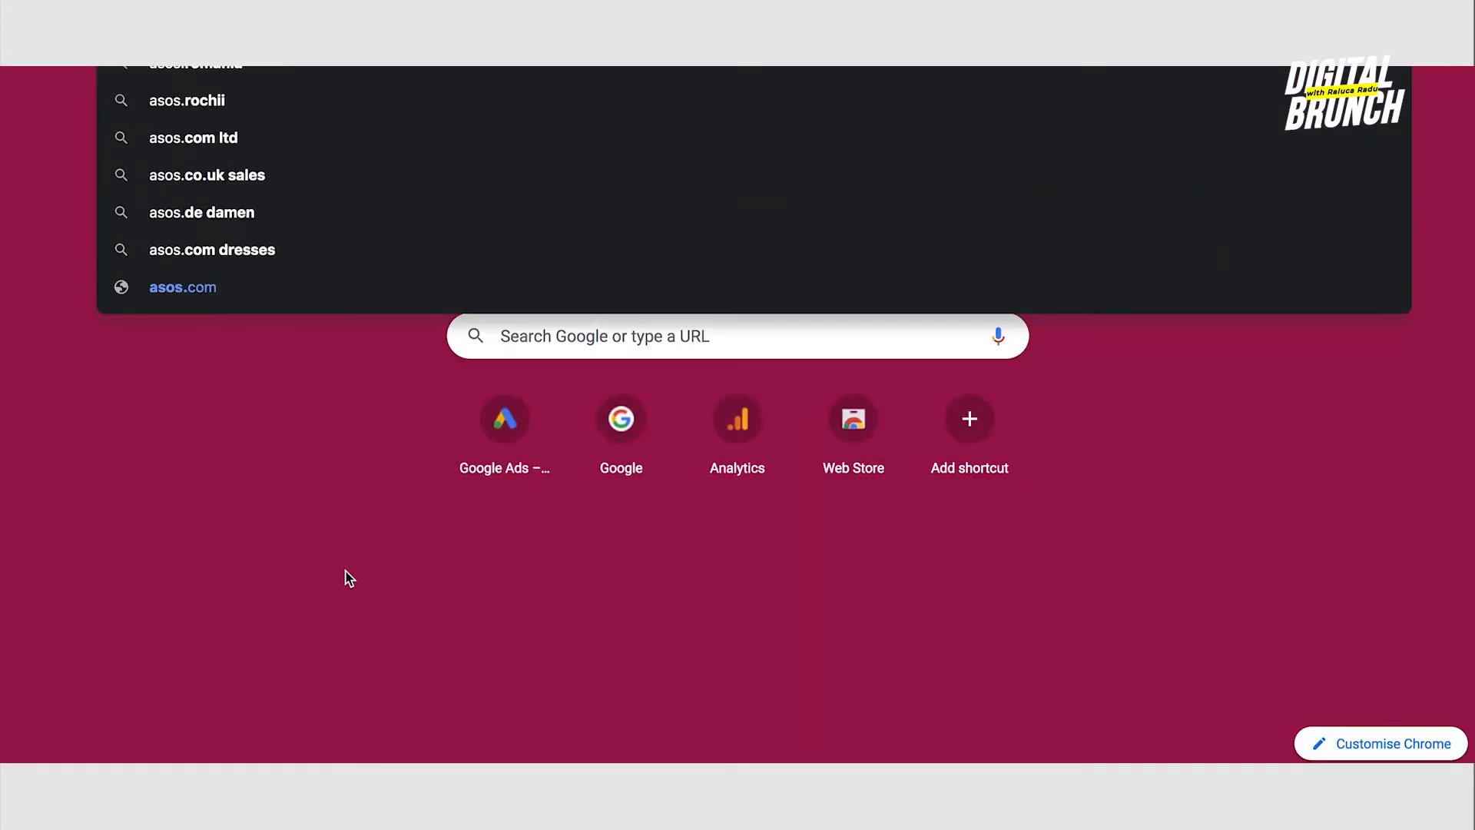
{"action": "key", "text": "Return"}
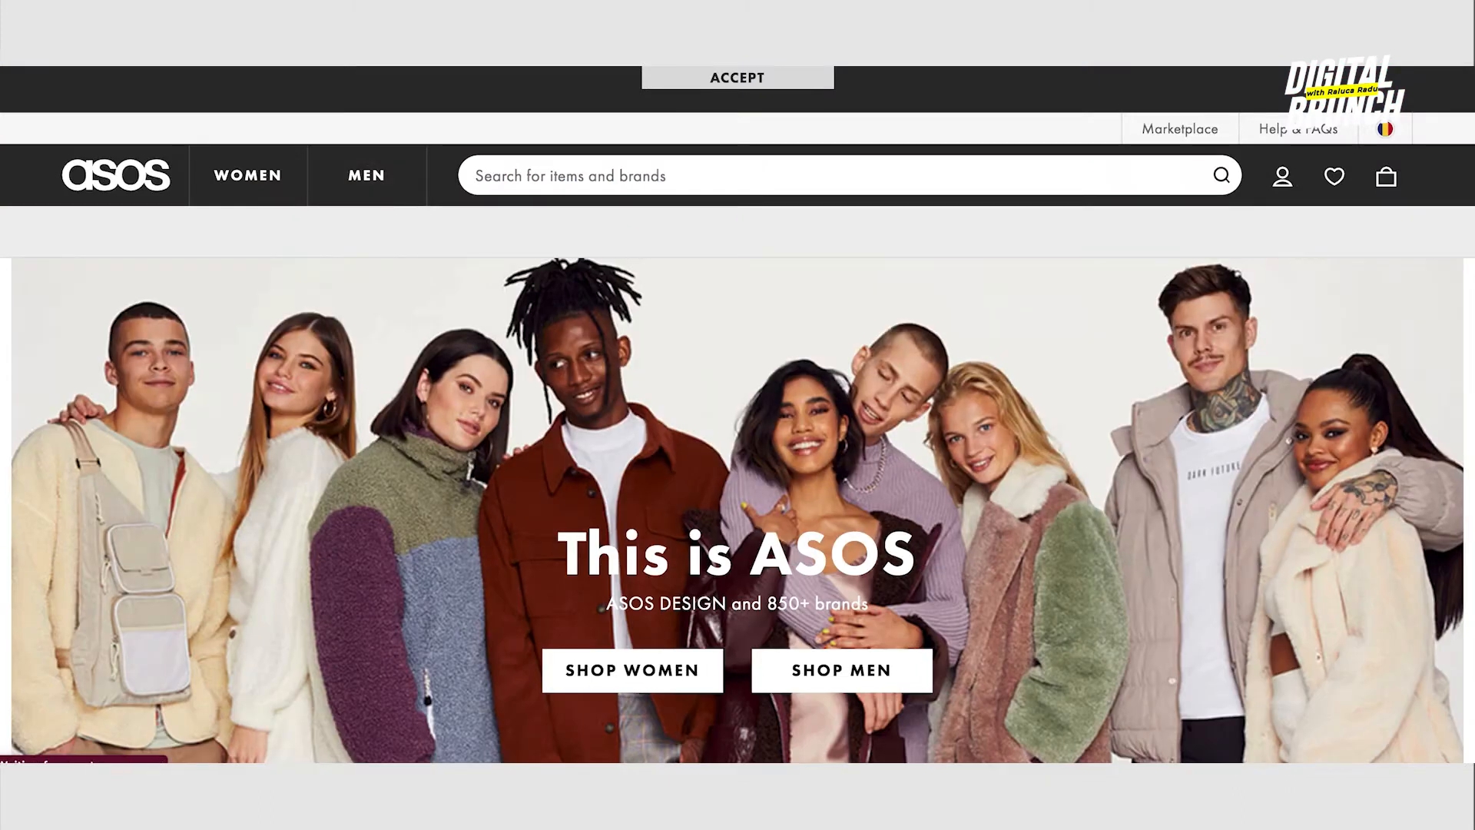
{"action": "key", "text": "ctrl+shift+Tab"}
{"action": "left_click", "coordinate": [411, 547]}
{"action": "type", "text": "https://www.asos.com/?"}
{"action": "left_click", "coordinate": [204, 665]}
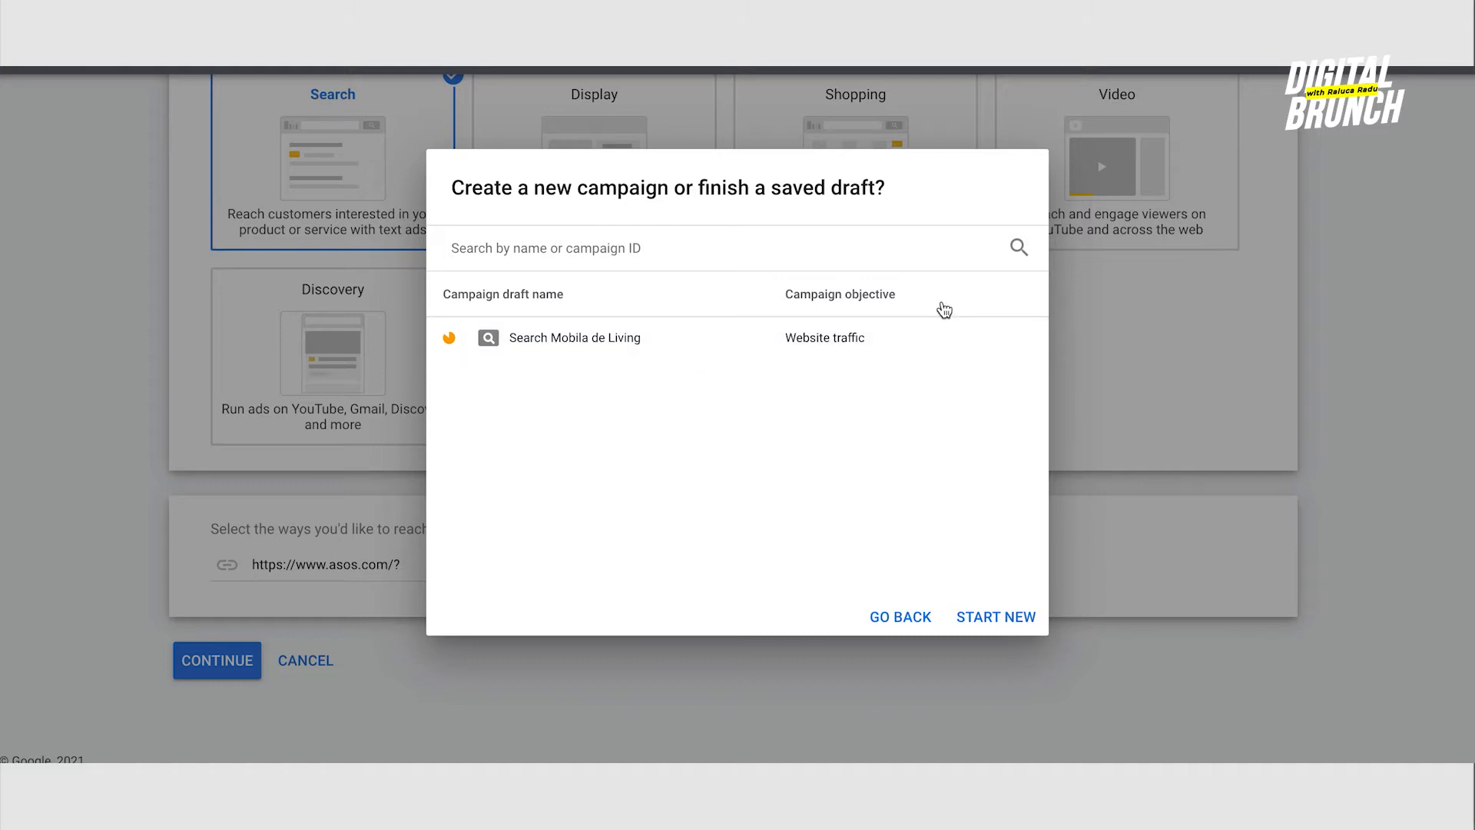
{"action": "left_click", "coordinate": [1003, 619]}
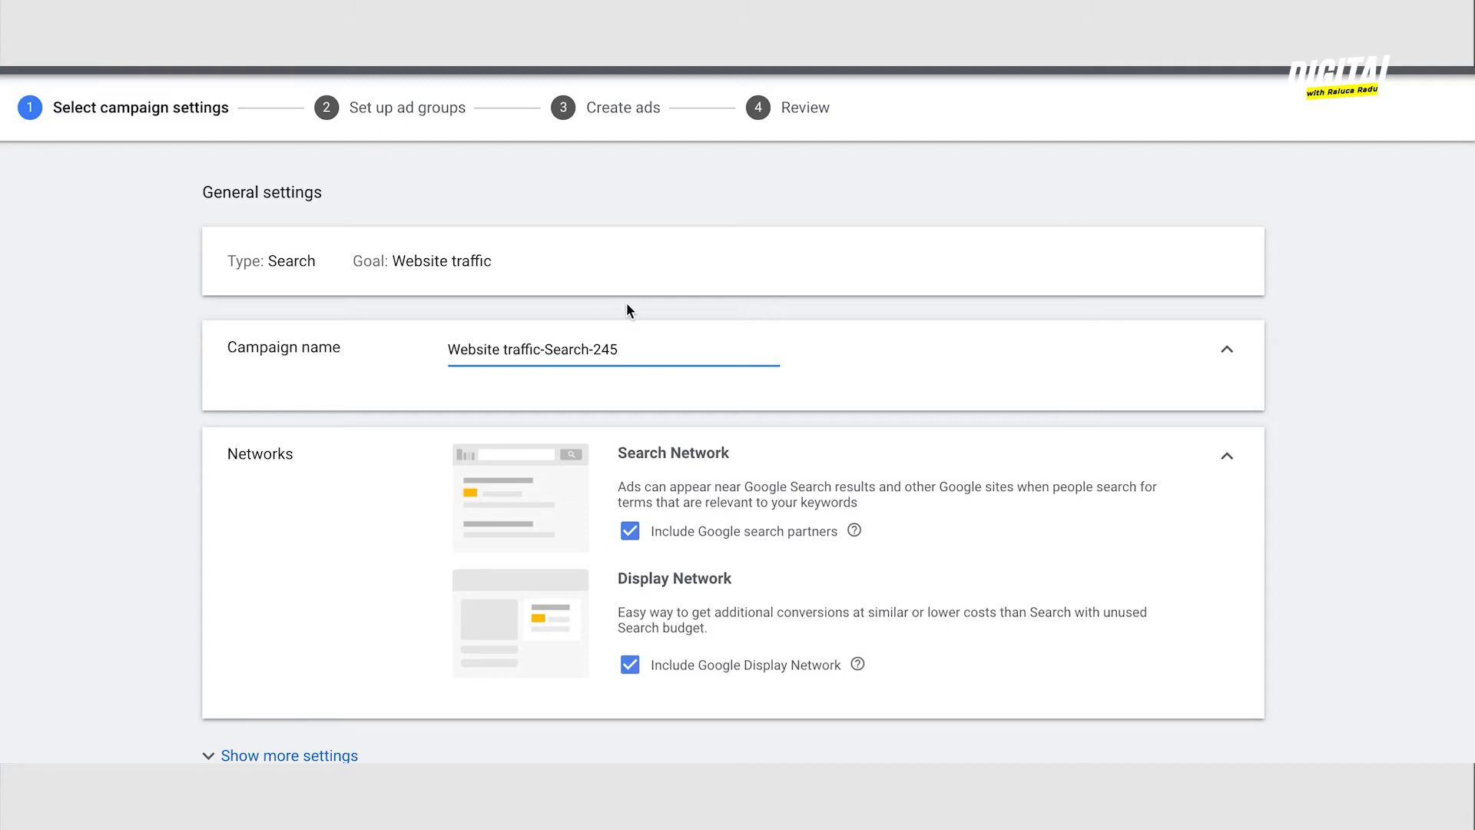
Name the campaign "My first campaign"
{"action": "scroll", "coordinate": [628, 352], "scroll_direction": "down", "scroll_amount": 2}
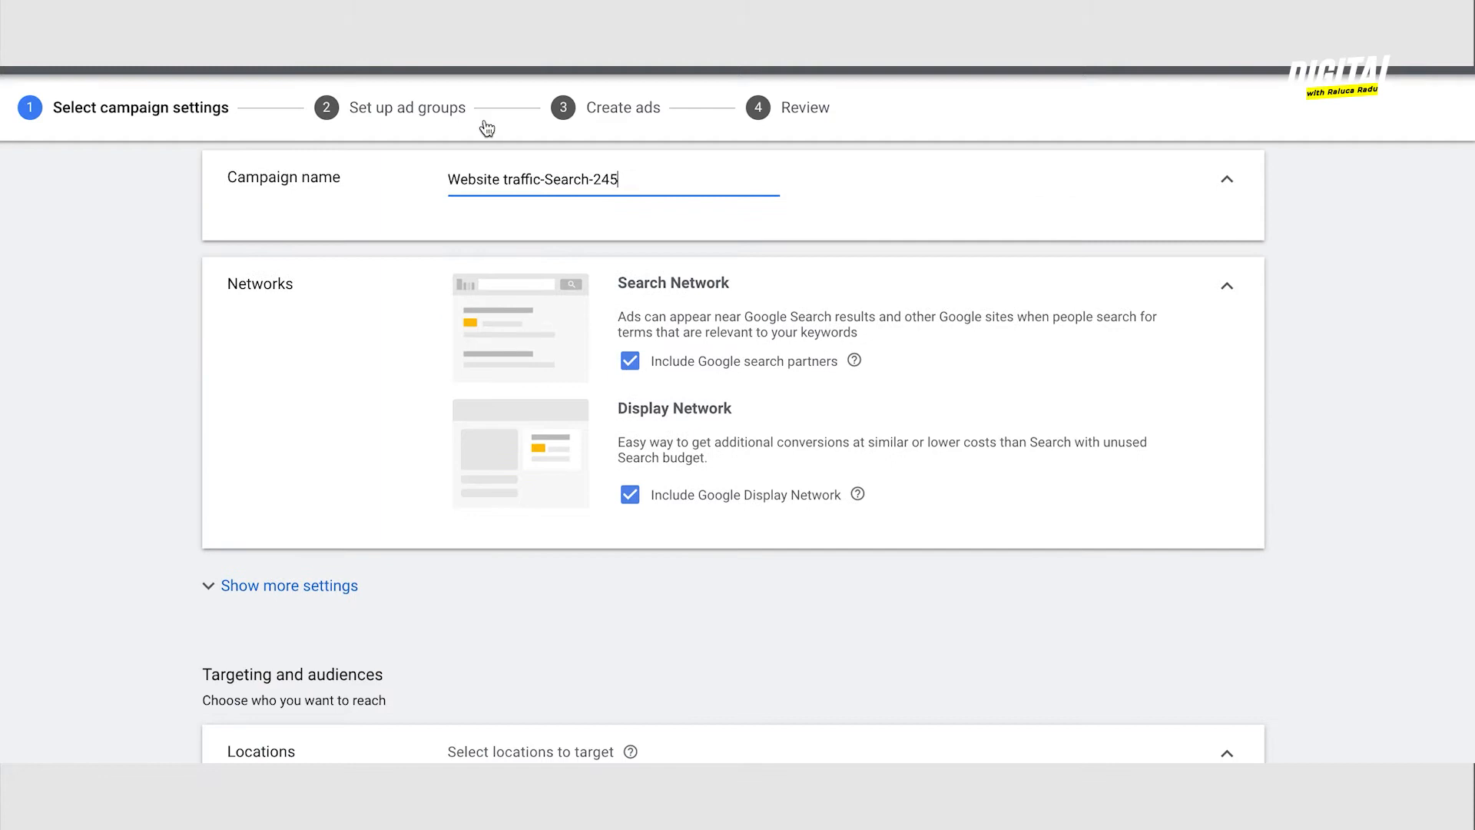
{"action": "triple_click", "coordinate": [493, 182]}
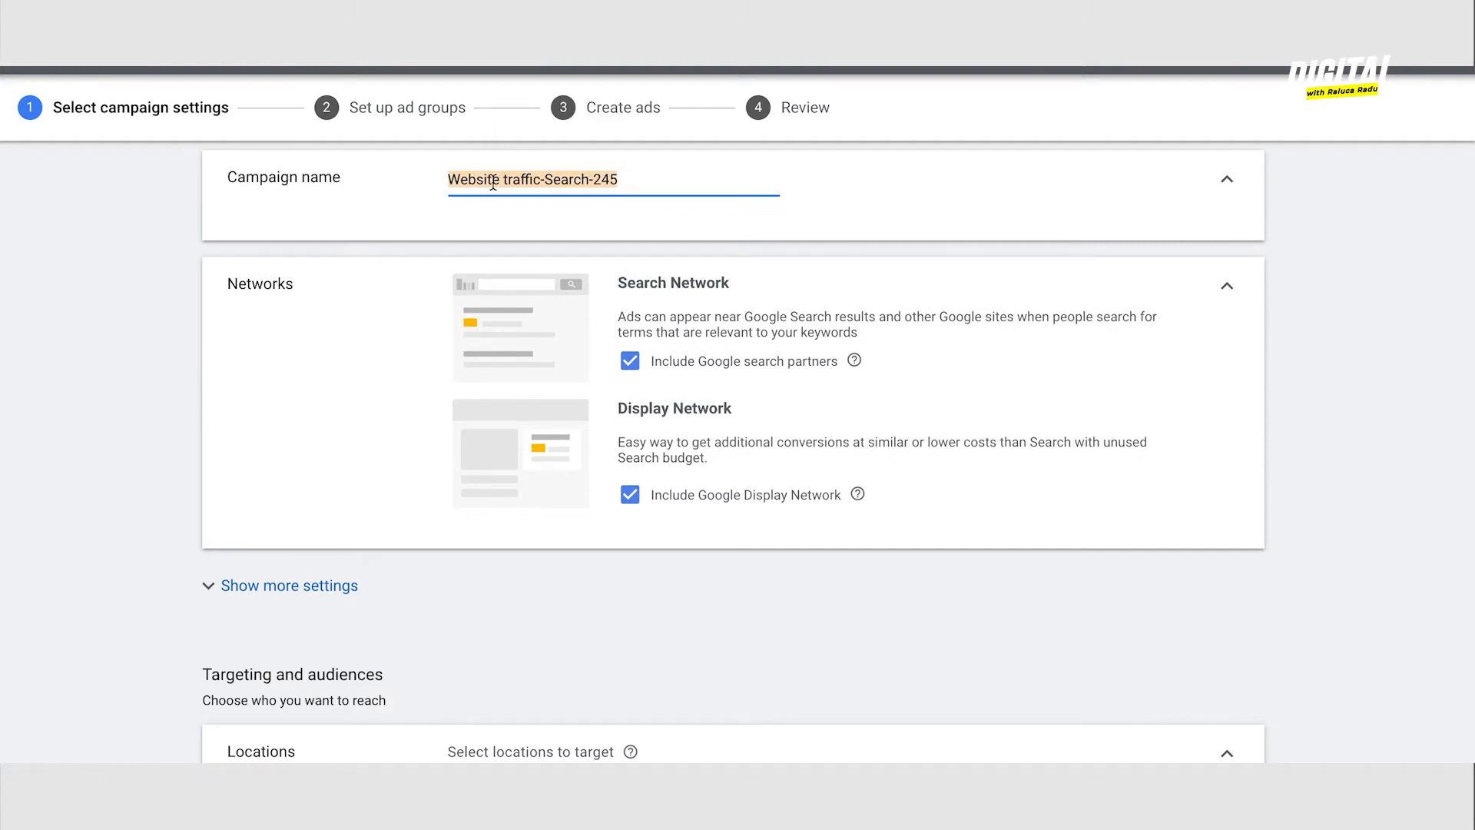
{"action": "type", "text": "My first campaign"}
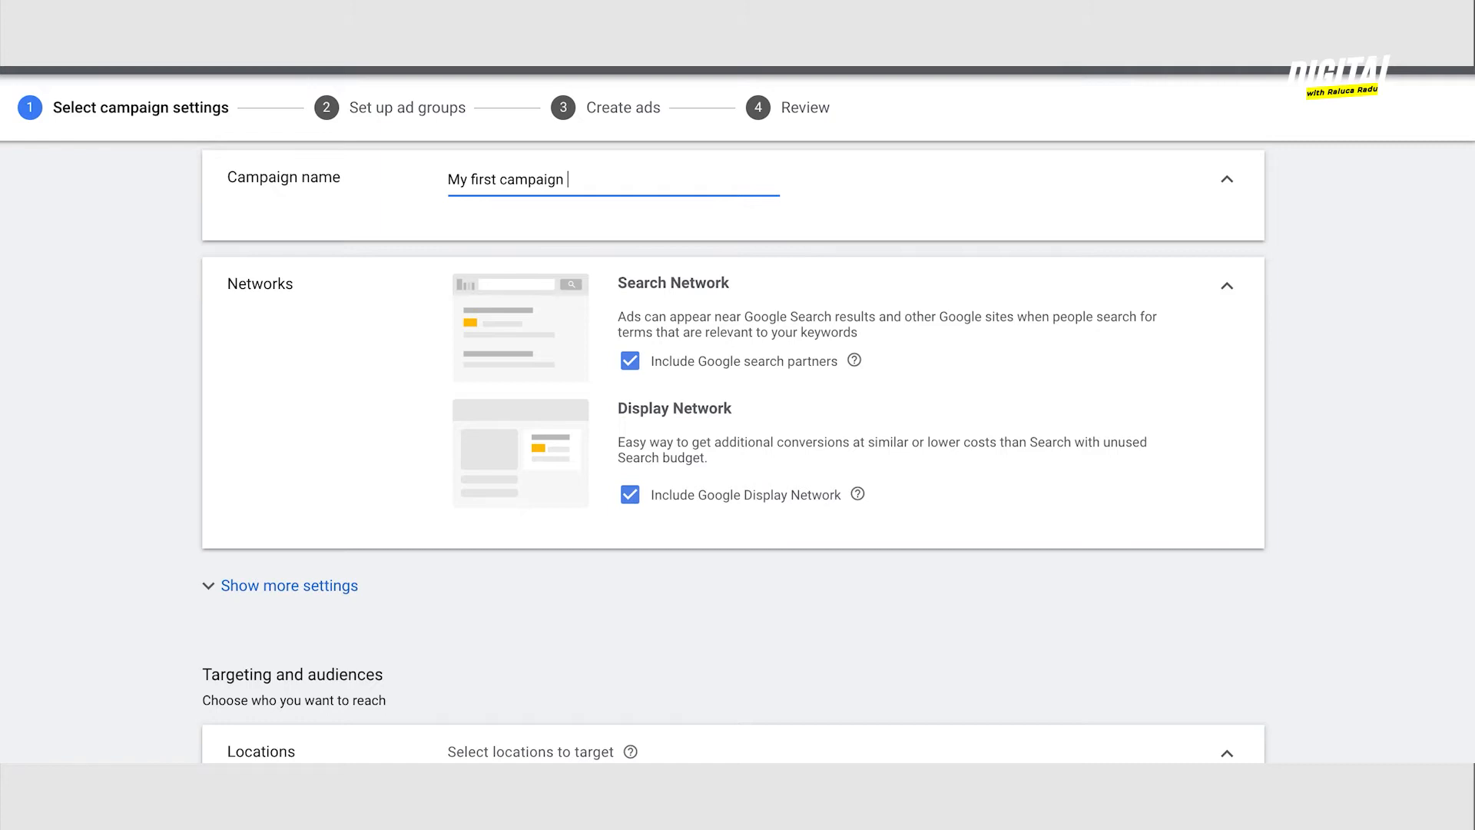
Open youtube.com in a new browser tab
{"action": "scroll", "coordinate": [584, 300], "scroll_direction": "down", "scroll_amount": 2}
{"action": "scroll", "coordinate": [673, 273], "scroll_direction": "up", "scroll_amount": 1}
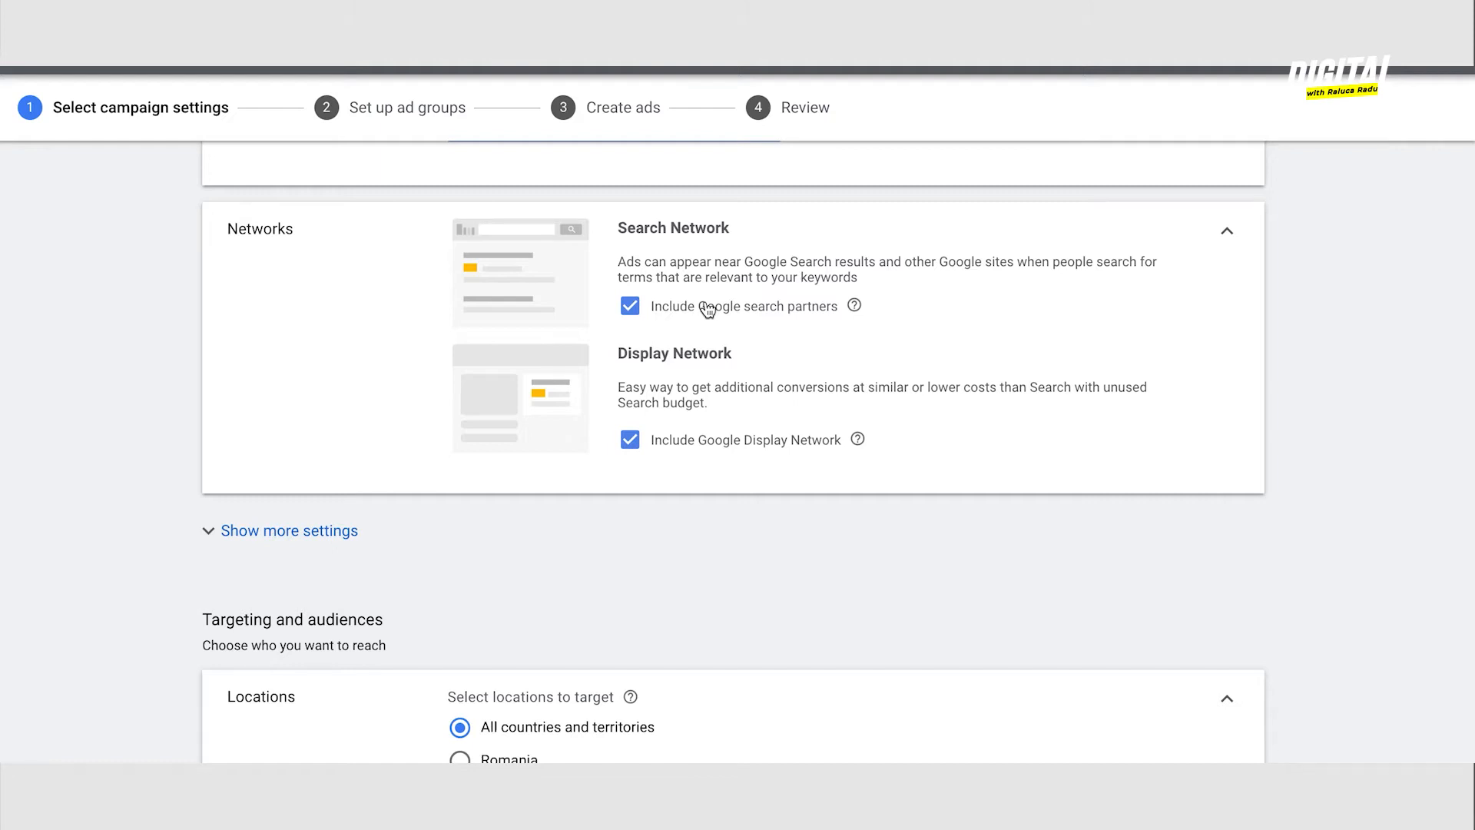
{"action": "key", "text": "super+t"}
{"action": "type", "text": "youtube.com"}
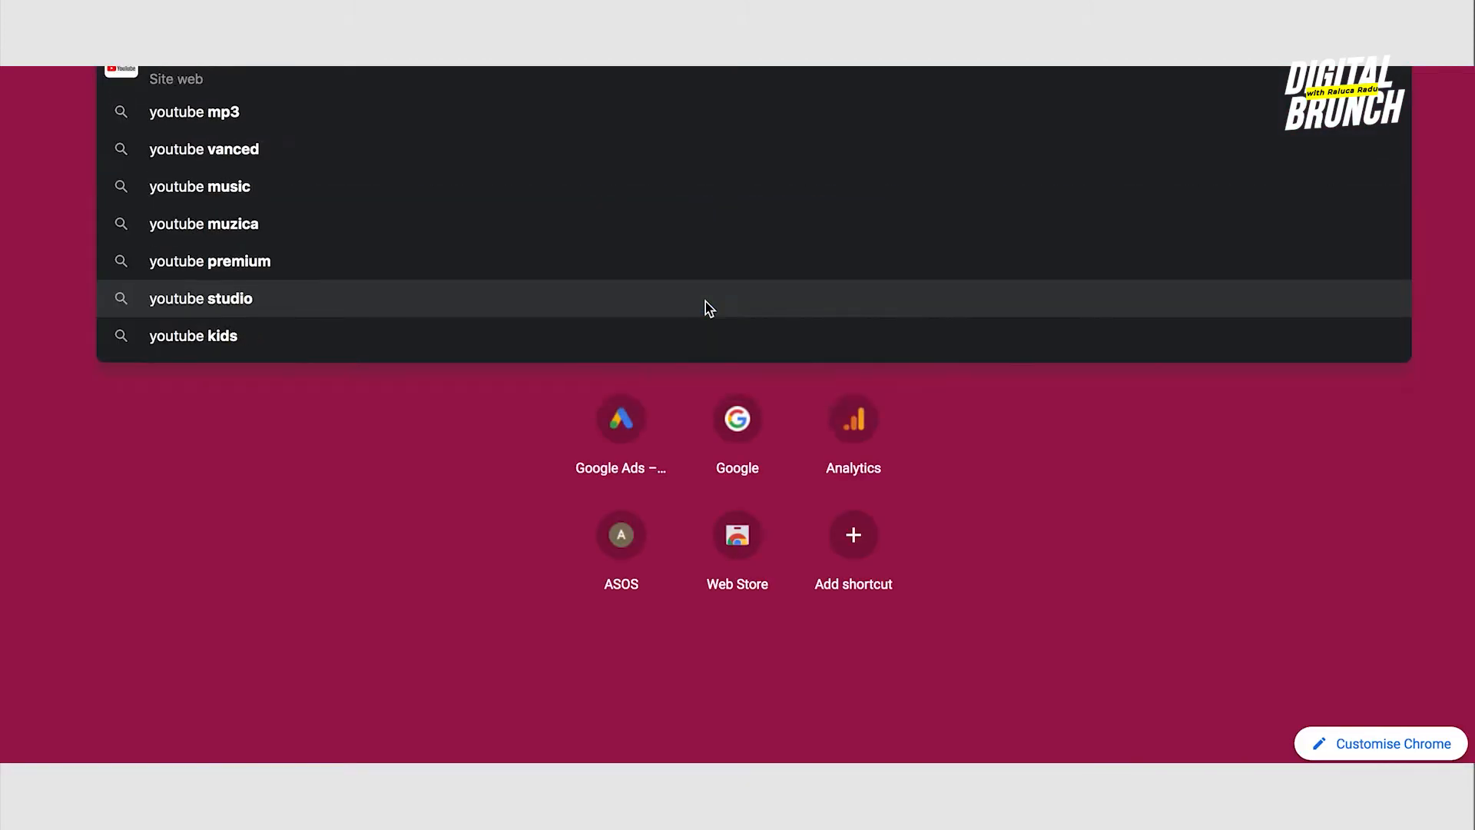
{"action": "key", "text": "Return"}
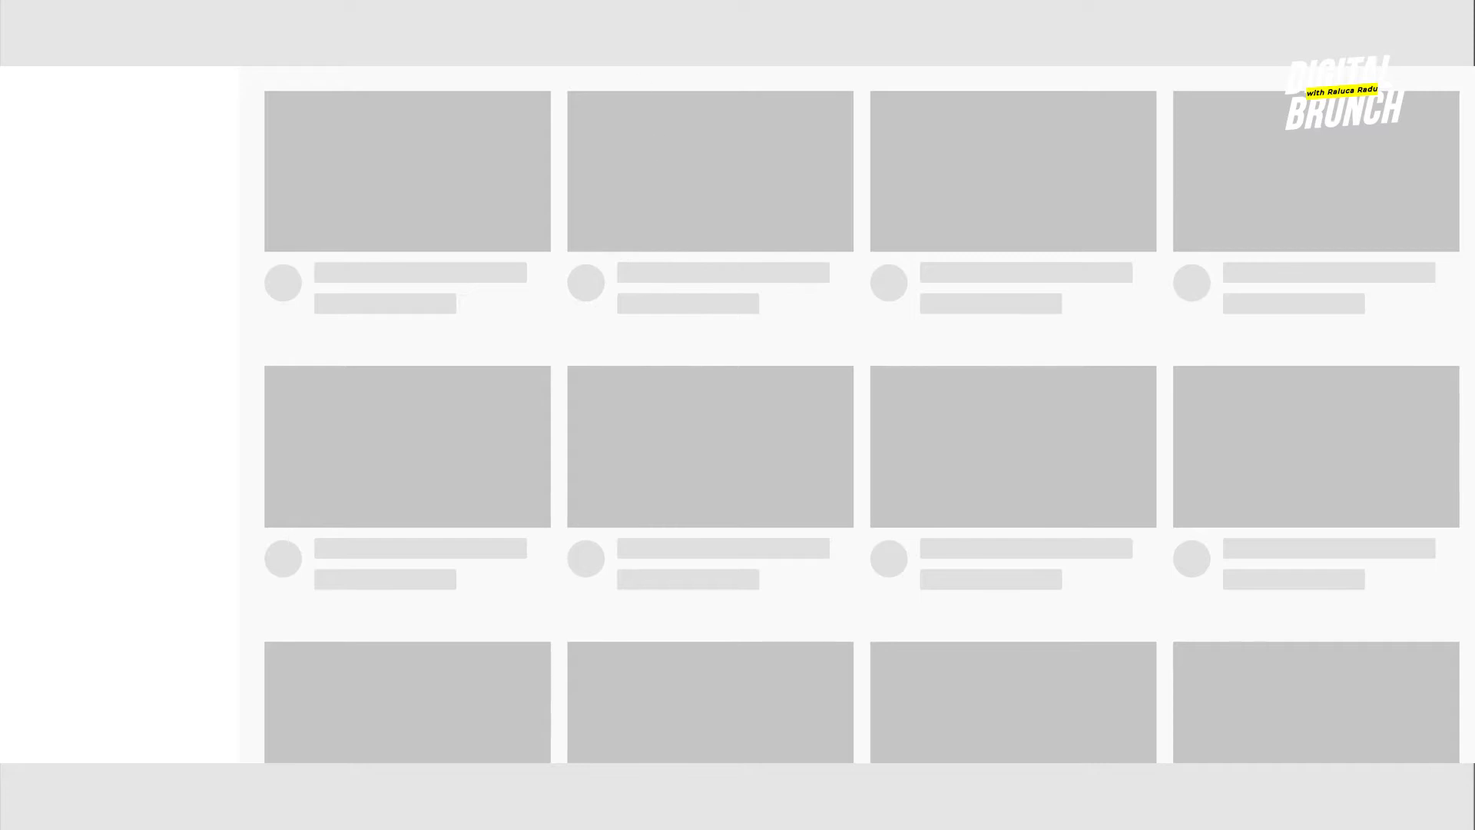
Search YouTube for iPhone 13 and look through the results for ads
{"action": "type", "text": "i"}
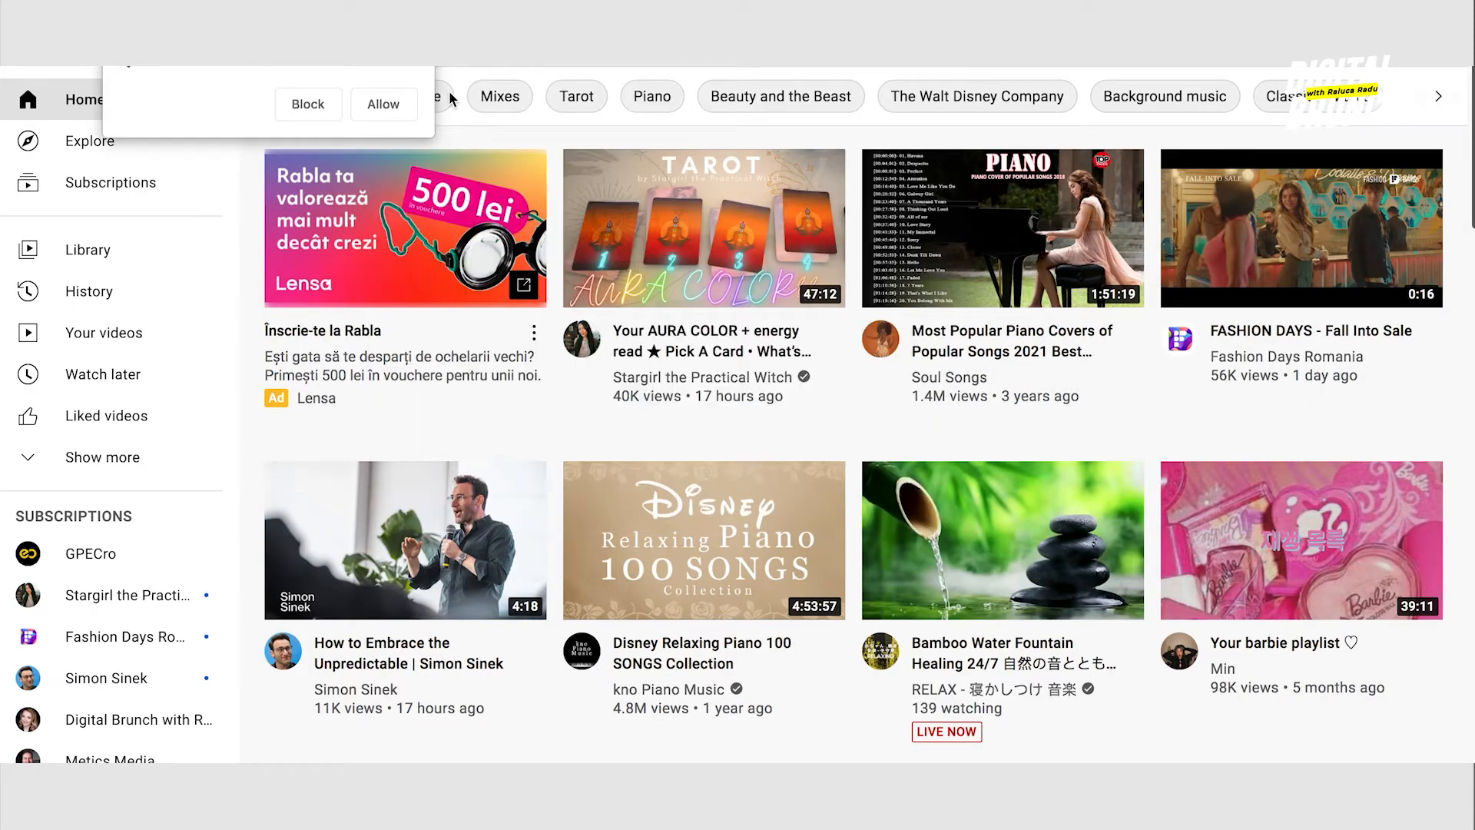
{"action": "left_click", "coordinate": [416, 27]}
{"action": "left_click", "coordinate": [458, 114]}
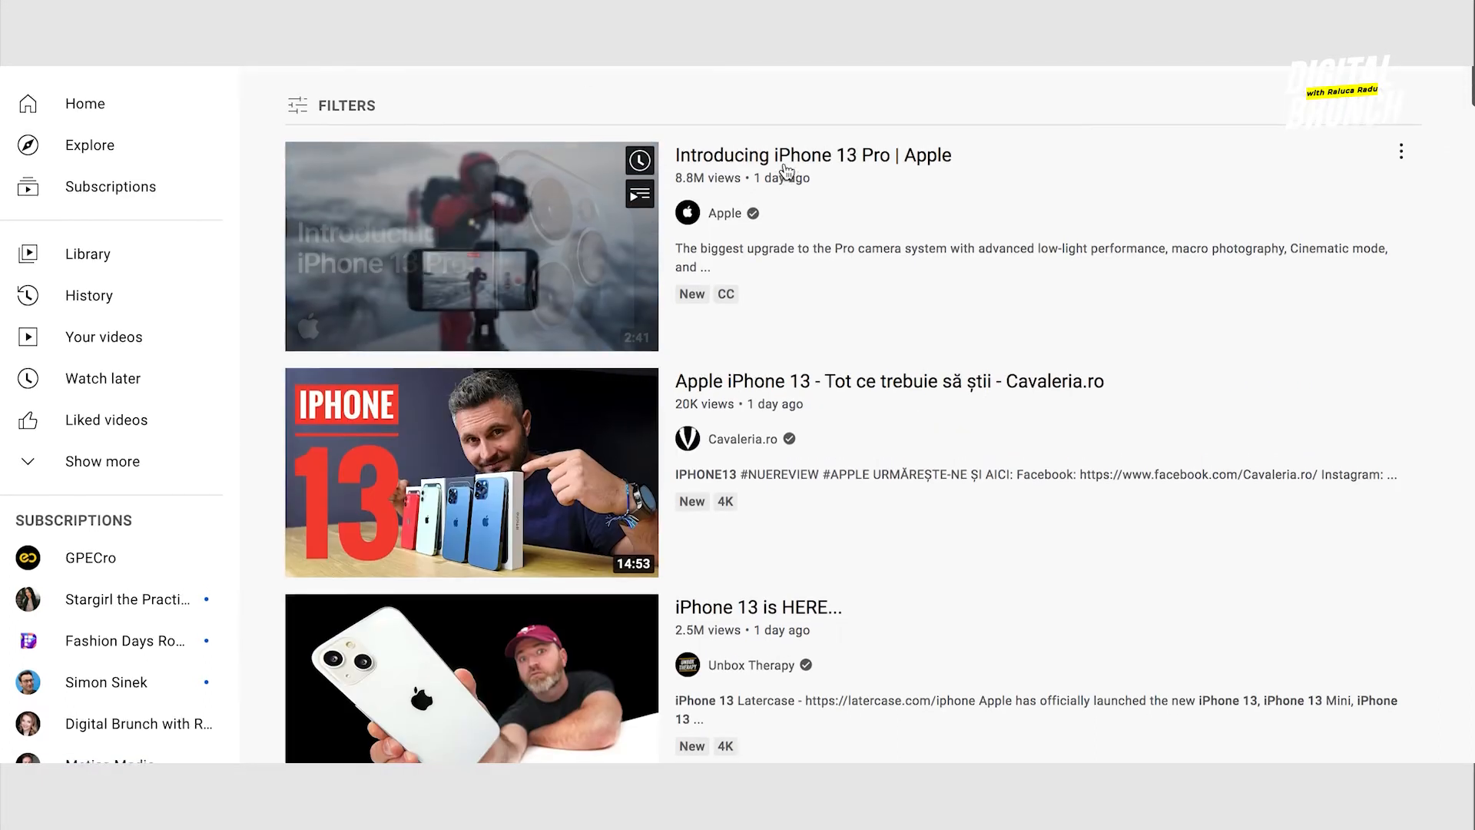
{"action": "scroll", "coordinate": [728, 426], "scroll_direction": "down", "scroll_amount": 9}
{"action": "scroll", "coordinate": [731, 425], "scroll_direction": "up", "scroll_amount": 9}
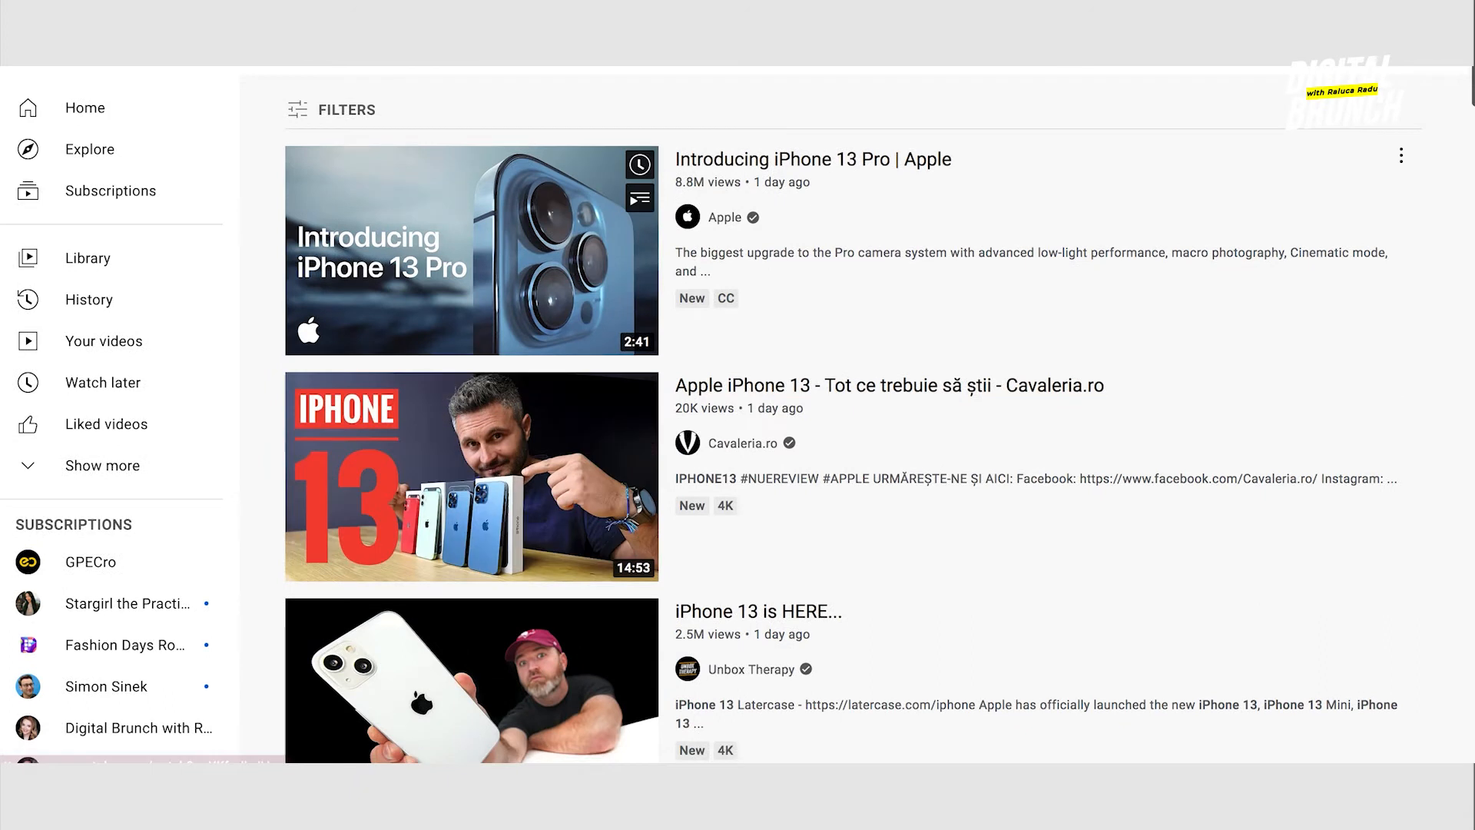
Change the YouTube search term and examine the suggested product ads above the video results
{"action": "left_click", "coordinate": [537, 35]}
{"action": "key", "text": "BackSpace"}
{"action": "key", "text": "BackSpace"}
{"action": "key", "text": "BackSpace"}
{"action": "key", "text": "BackSpace"}
{"action": "key", "text": "BackSpace"}
{"action": "key", "text": "BackSpace"}
{"action": "key", "text": "BackSpace"}
{"action": "key", "text": "BackSpace"}
{"action": "key", "text": "BackSpace"}
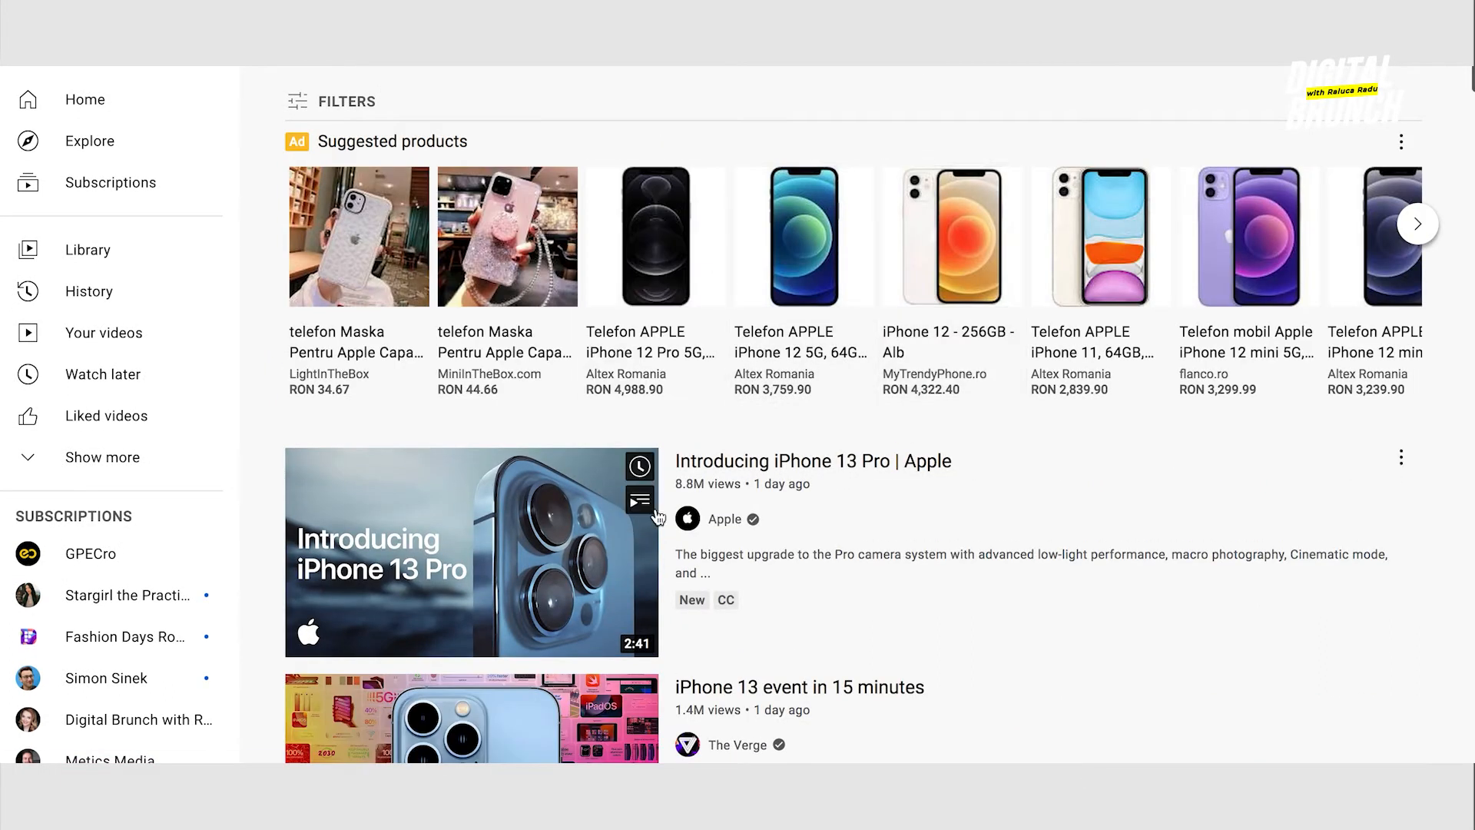
{"action": "scroll", "coordinate": [909, 569], "scroll_direction": "down", "scroll_amount": 1}
{"action": "scroll", "coordinate": [909, 569], "scroll_direction": "up", "scroll_amount": 1}
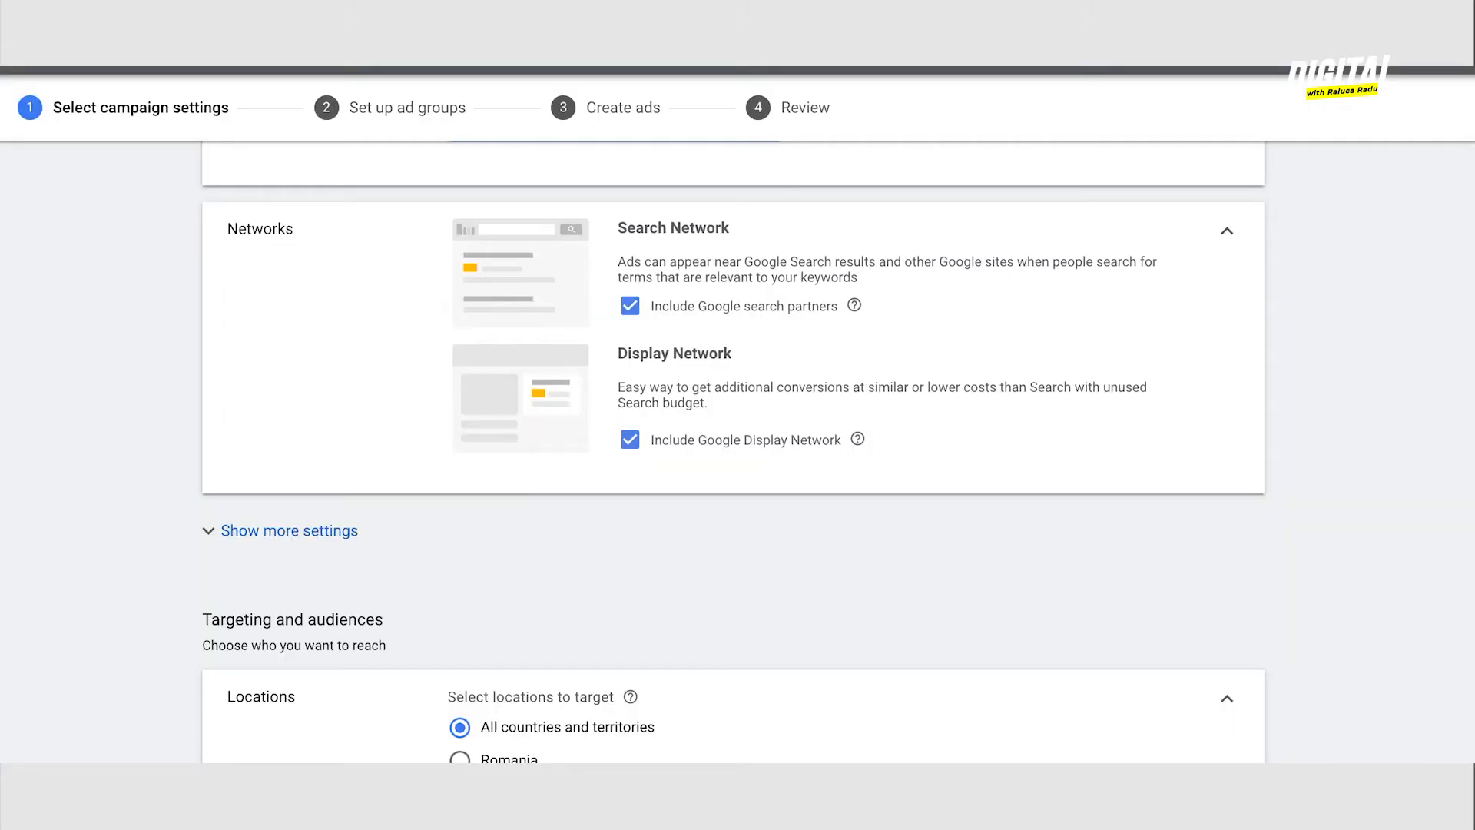
Exclude both Google search partners and the Google Display Network from the campaign's networks
{"action": "left_click", "coordinate": [633, 311]}
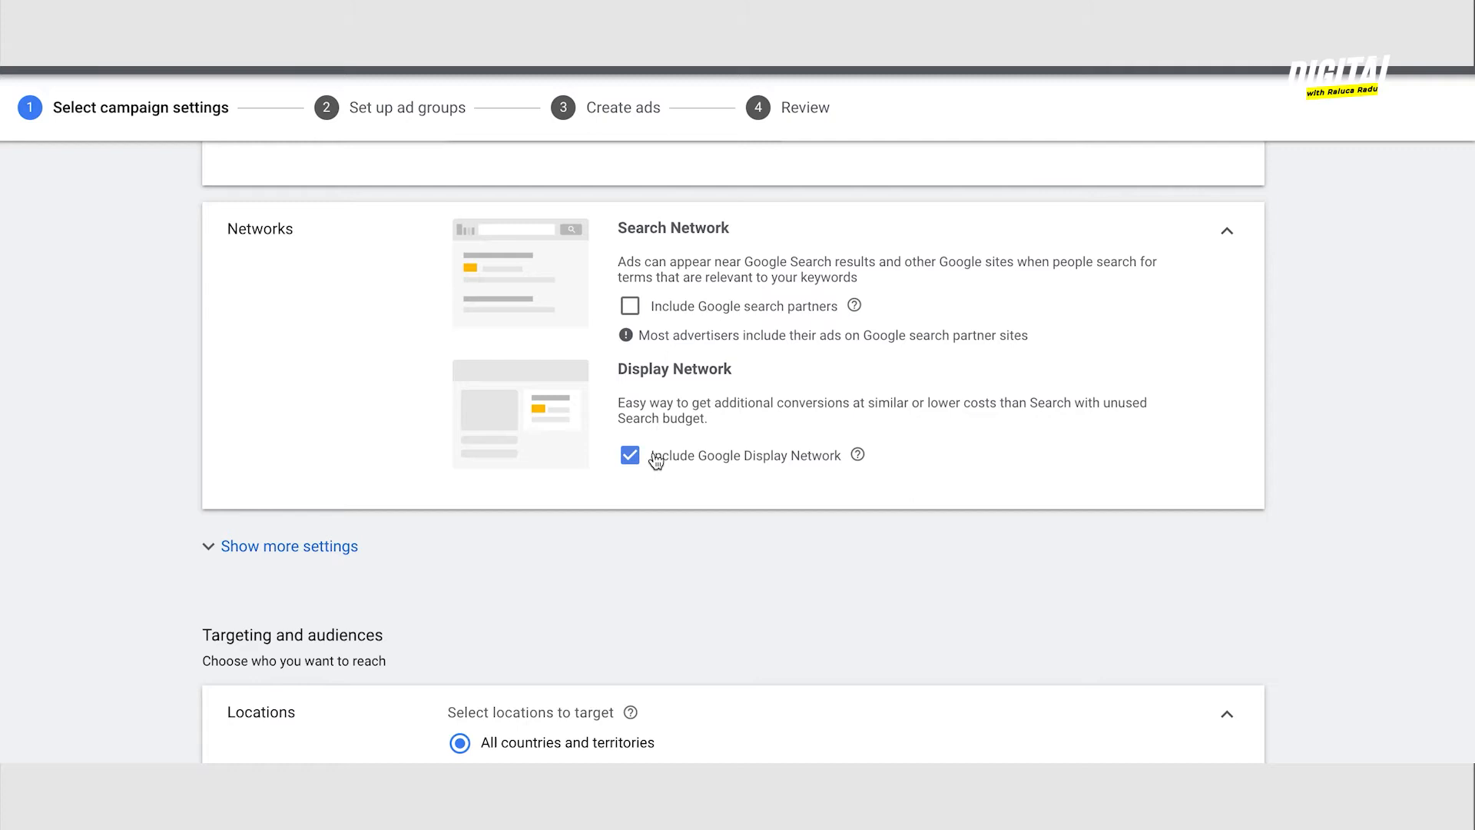
{"action": "left_click", "coordinate": [630, 456]}
{"action": "scroll", "coordinate": [636, 459], "scroll_direction": "down", "scroll_amount": 1}
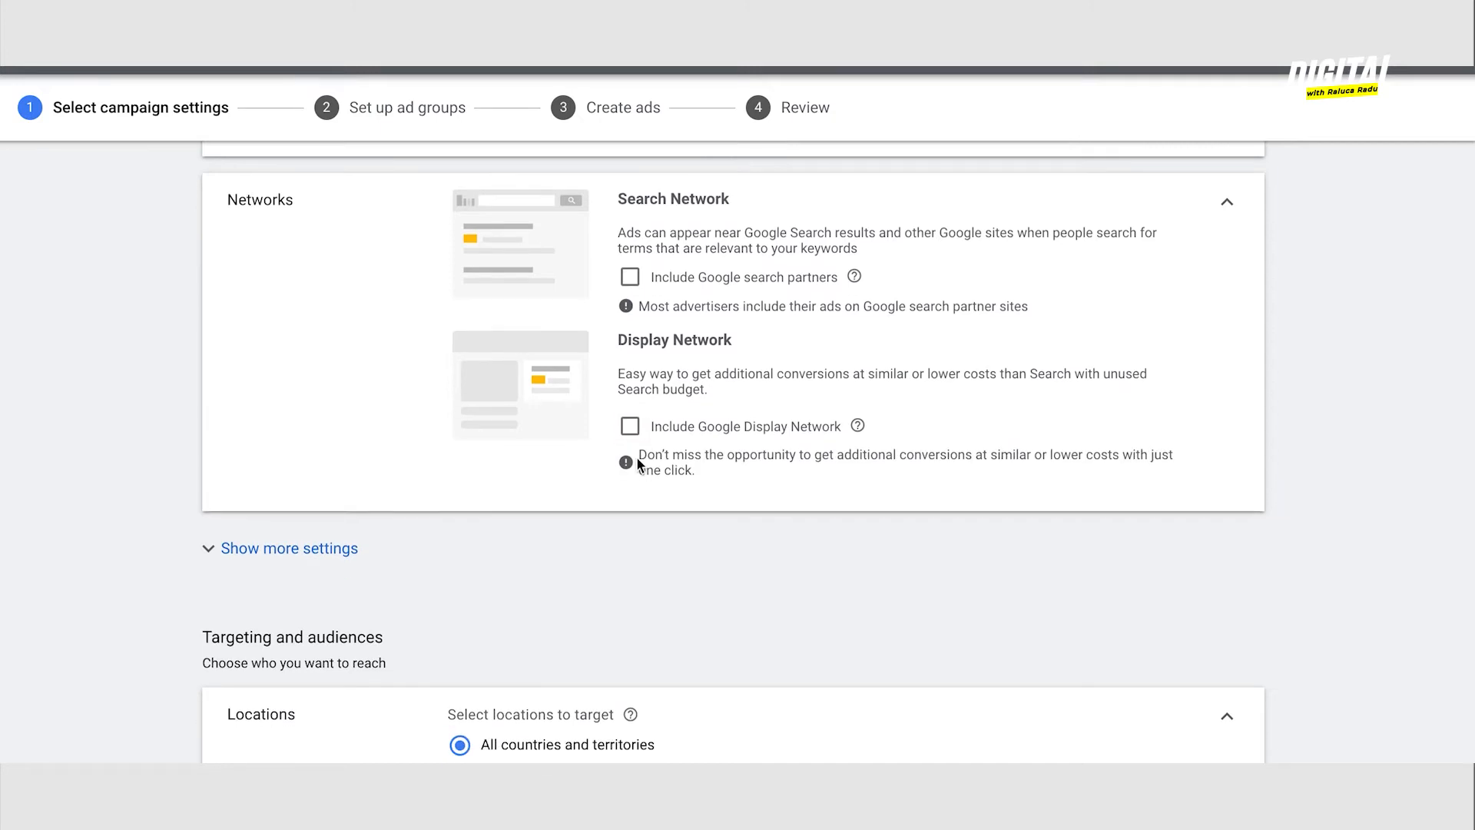
Expand the campaign's additional settings and examine the dates, URL options, Dynamic Search Ads and ad schedule entries
{"action": "scroll", "coordinate": [636, 459], "scroll_direction": "down", "scroll_amount": 6}
{"action": "scroll", "coordinate": [637, 459], "scroll_direction": "up", "scroll_amount": 4}
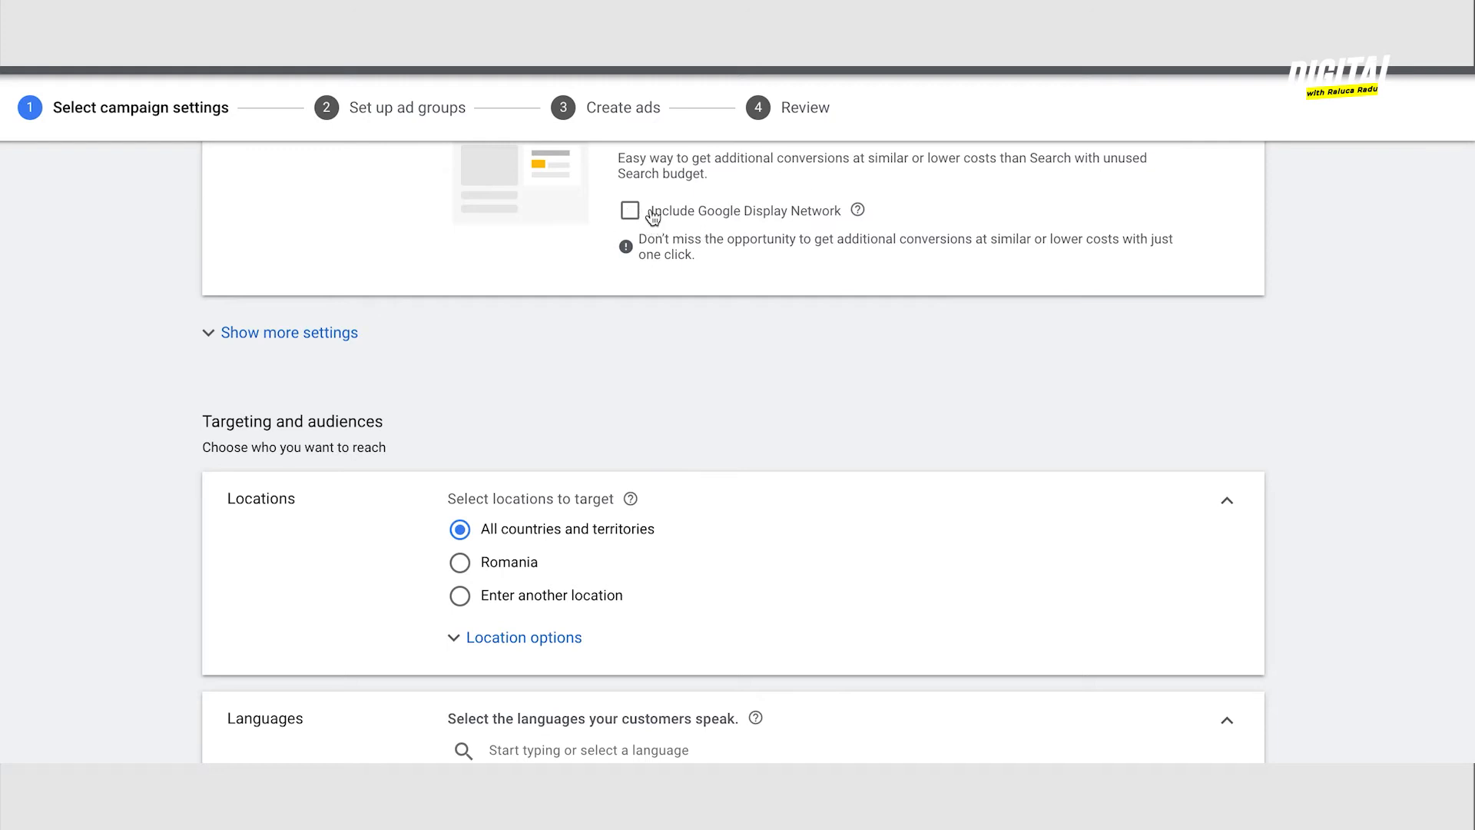
{"action": "left_click", "coordinate": [245, 349]}
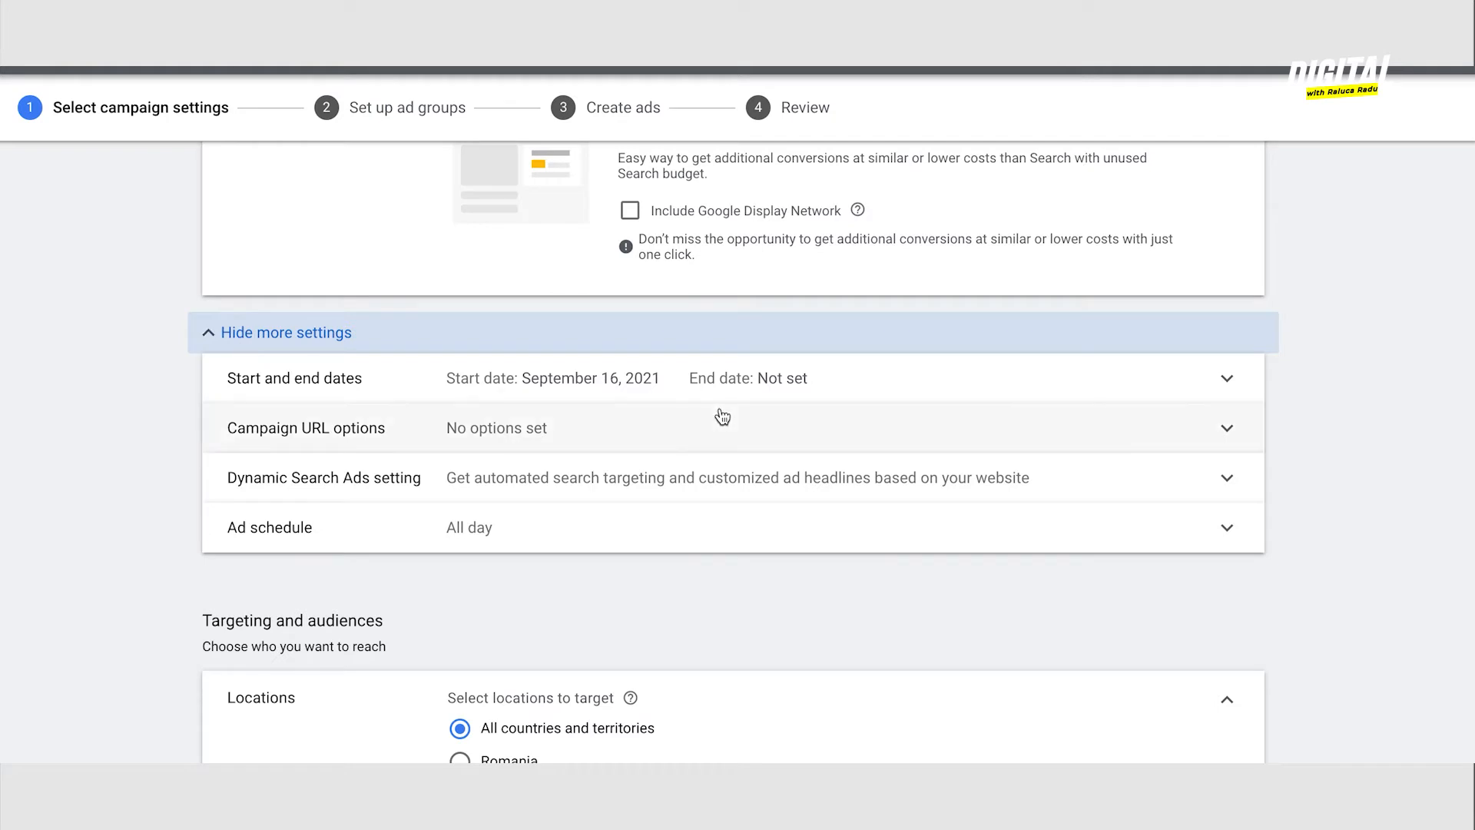
{"action": "scroll", "coordinate": [362, 254], "scroll_direction": "down", "scroll_amount": 1}
{"action": "left_click", "coordinate": [326, 287]}
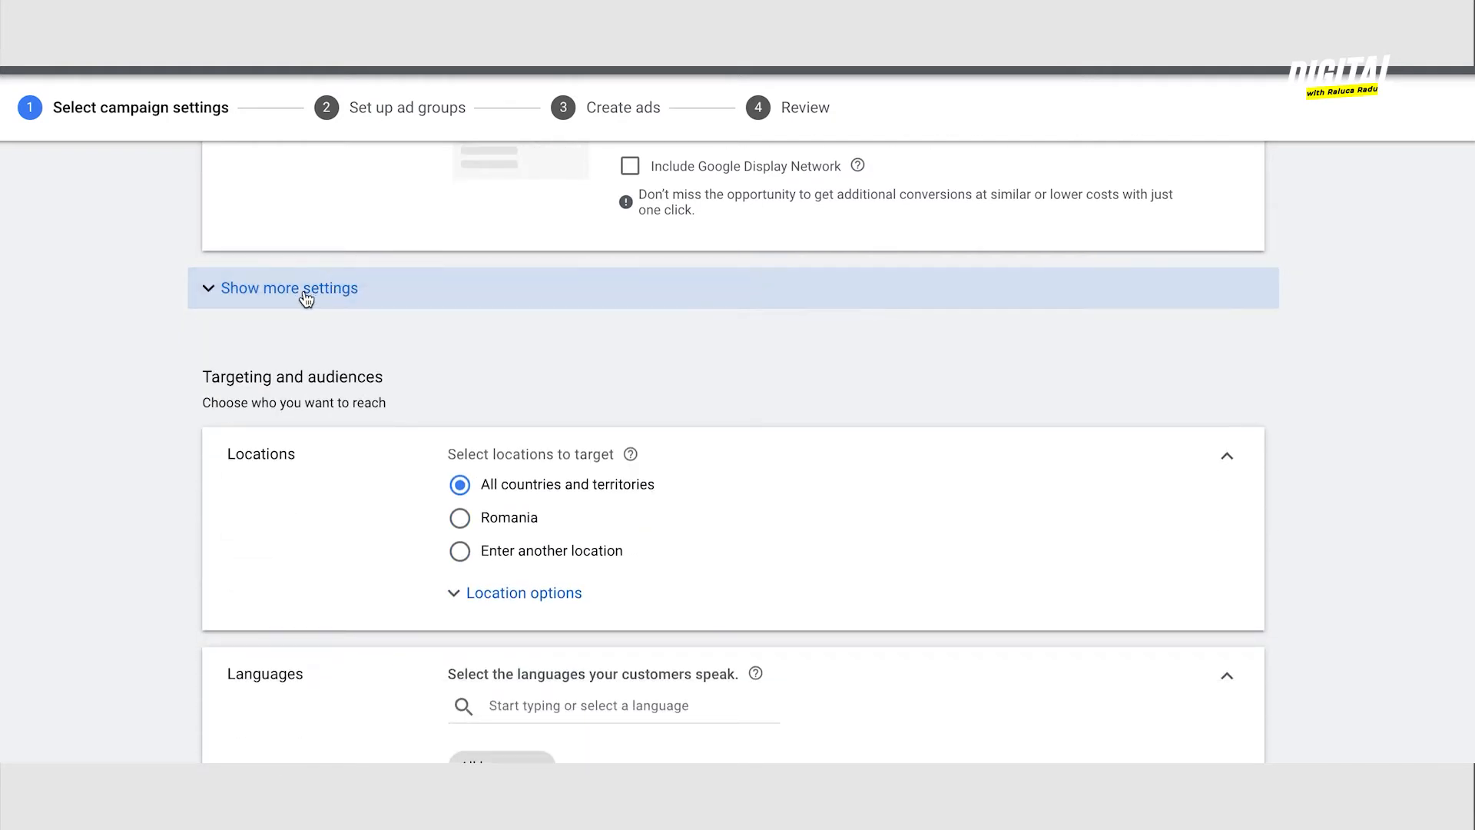
{"action": "left_click", "coordinate": [306, 292]}
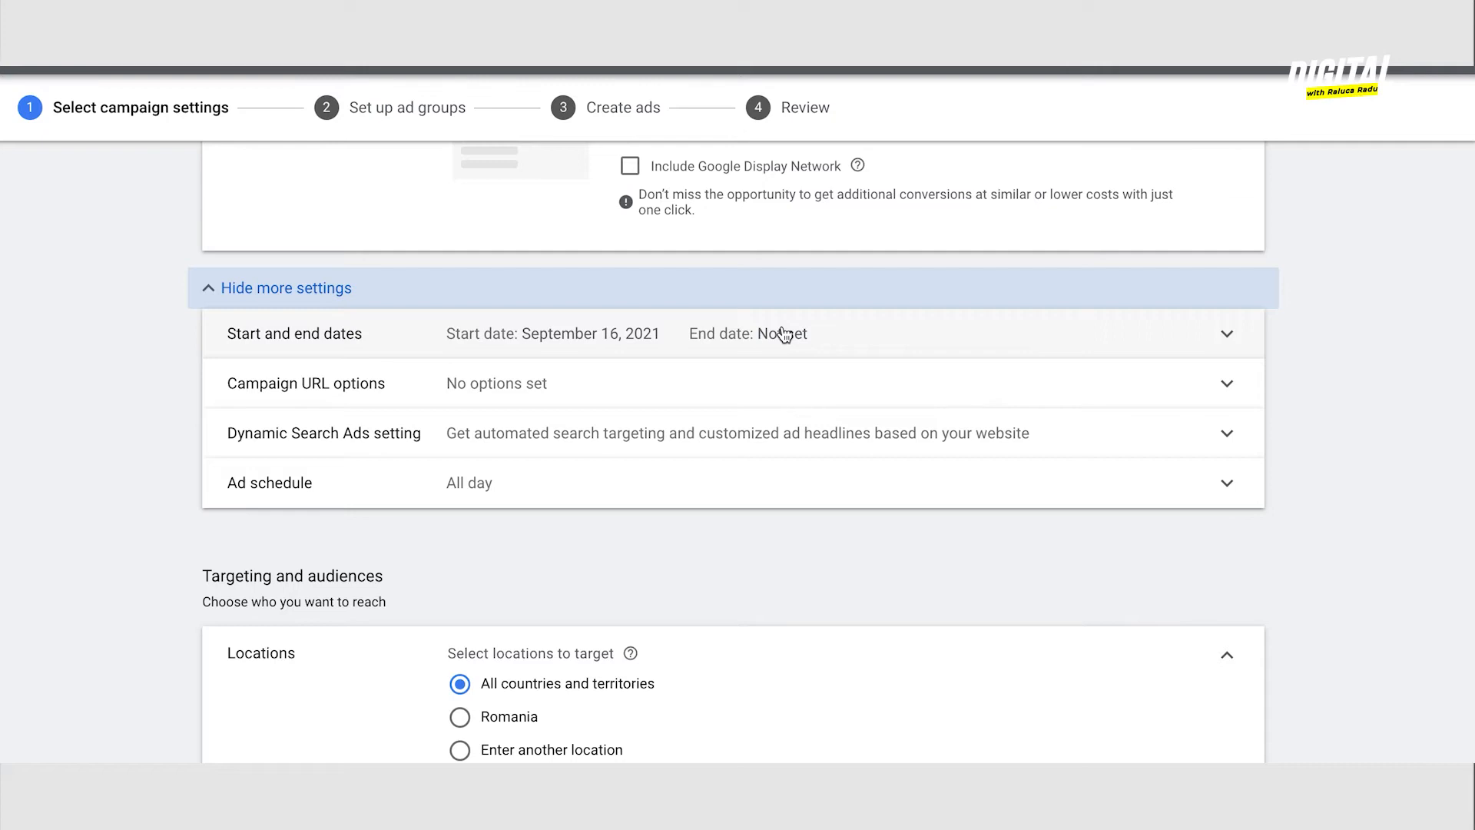
{"action": "scroll", "coordinate": [795, 415], "scroll_direction": "down", "scroll_amount": 2}
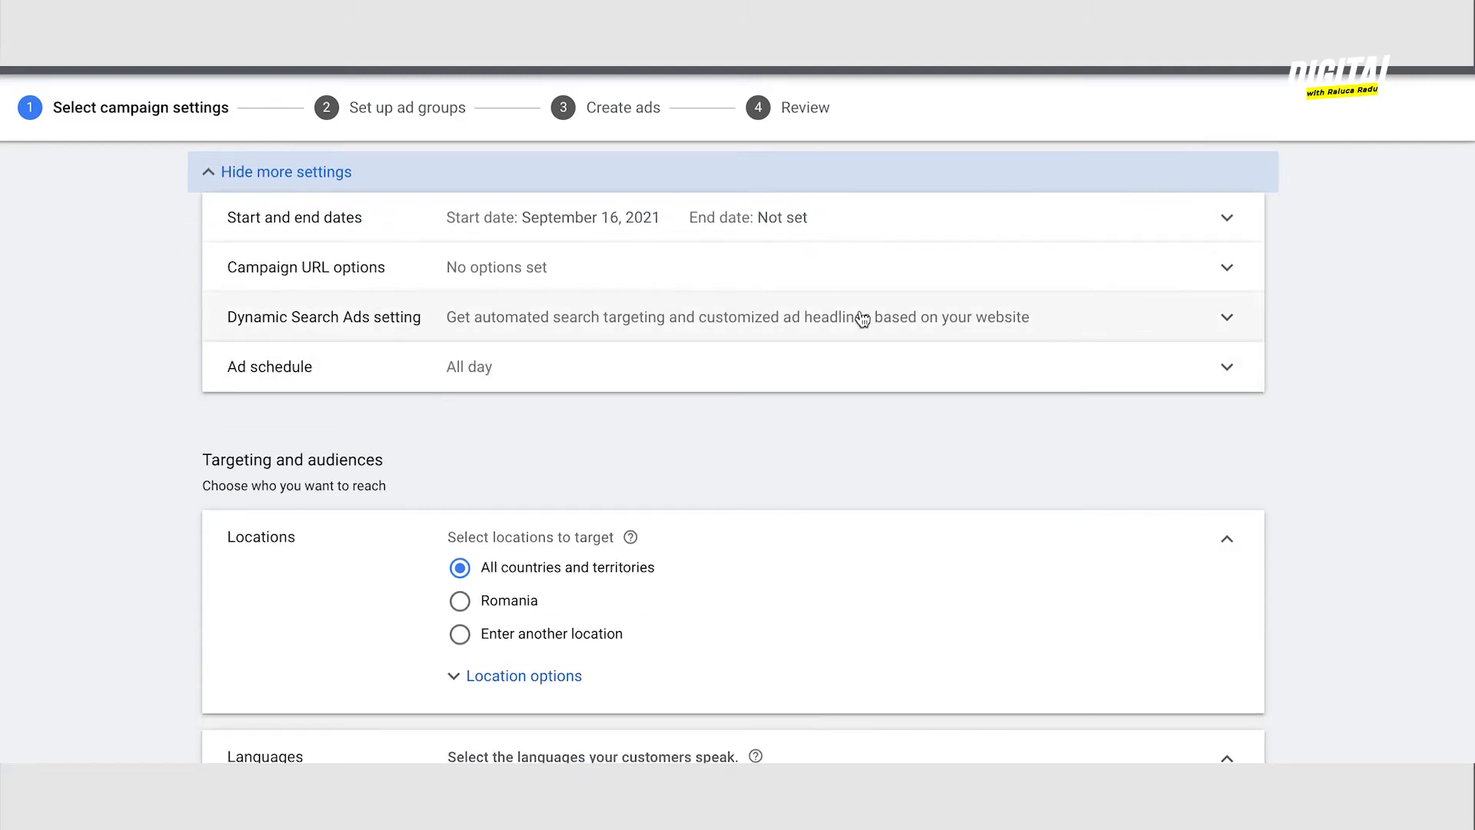
Examine the Dynamic Search Ads setting and the ad schedule options, and collapse both again
{"action": "left_click", "coordinate": [892, 321]}
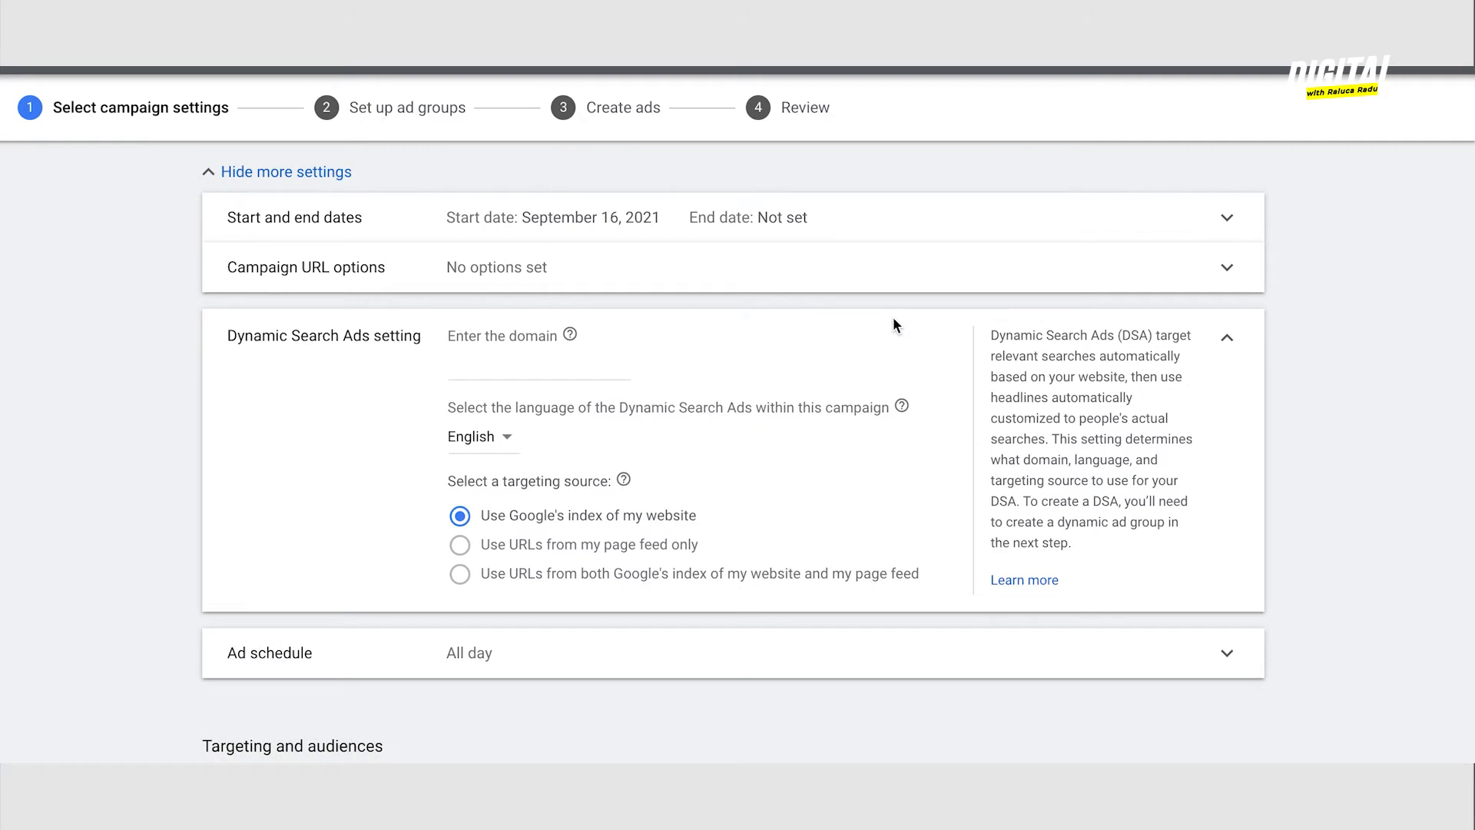
{"action": "left_click", "coordinate": [1226, 342]}
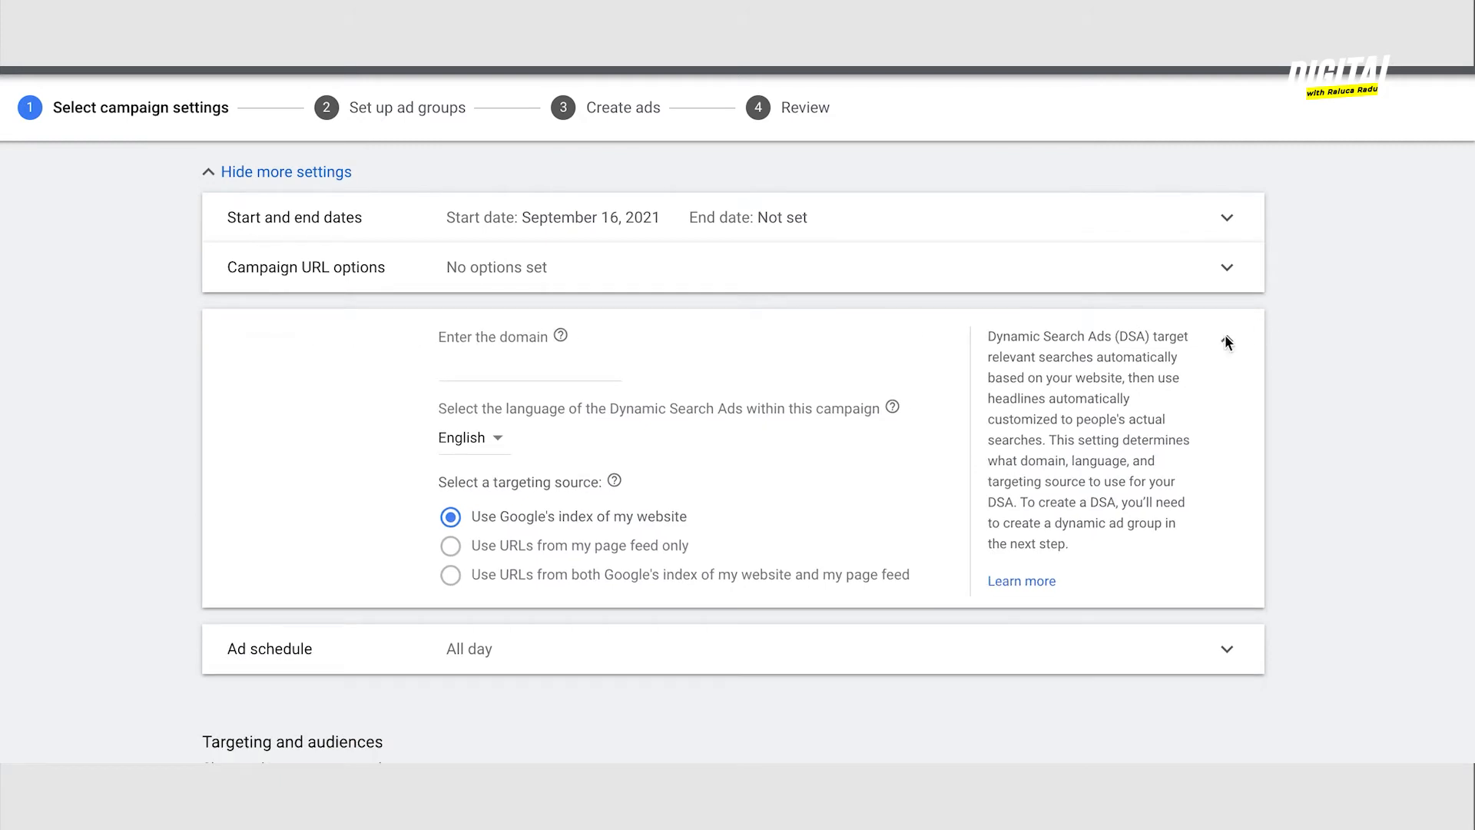
{"action": "left_click", "coordinate": [1225, 319]}
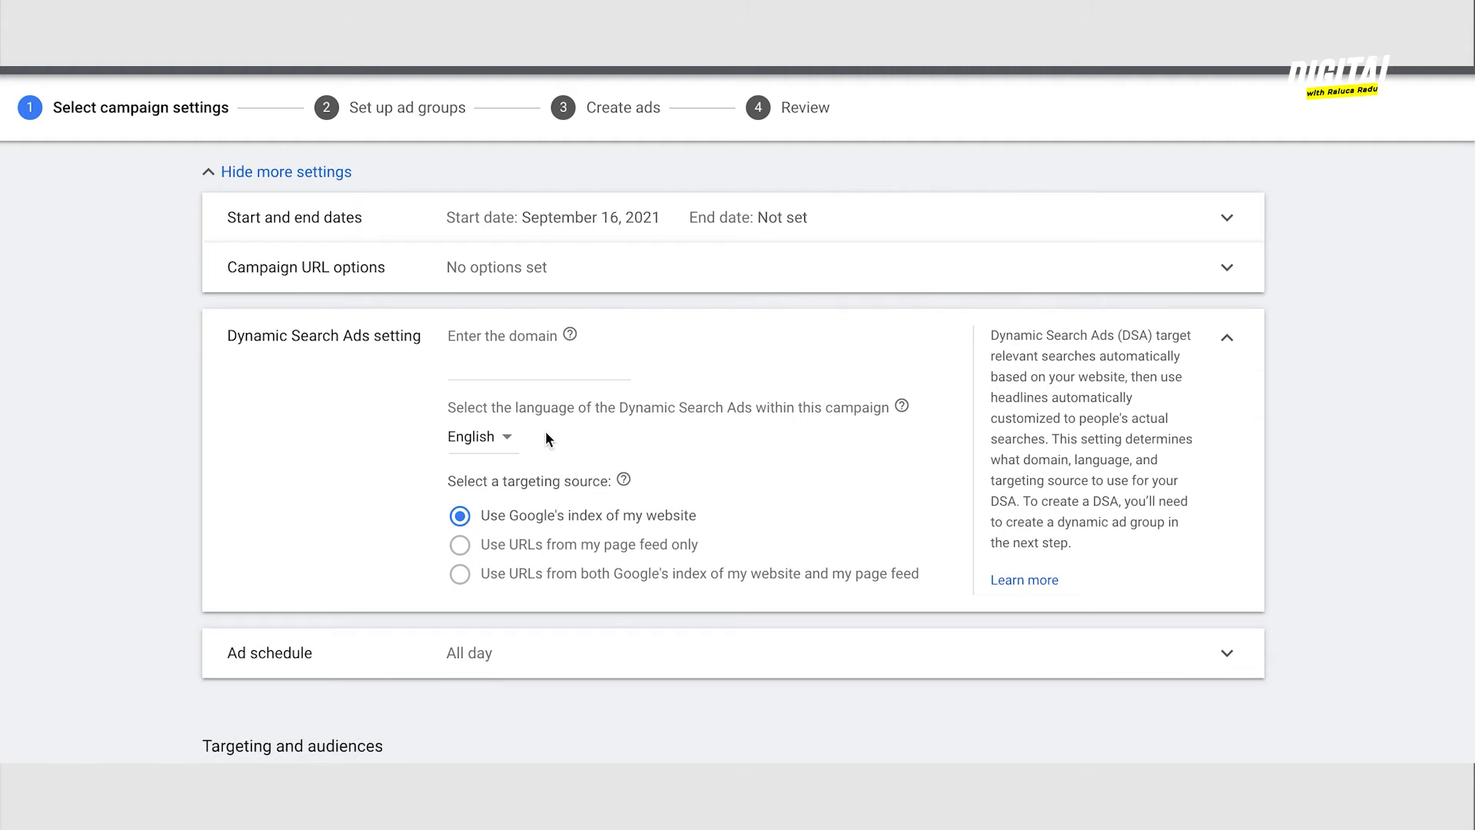
{"action": "left_click", "coordinate": [1227, 342]}
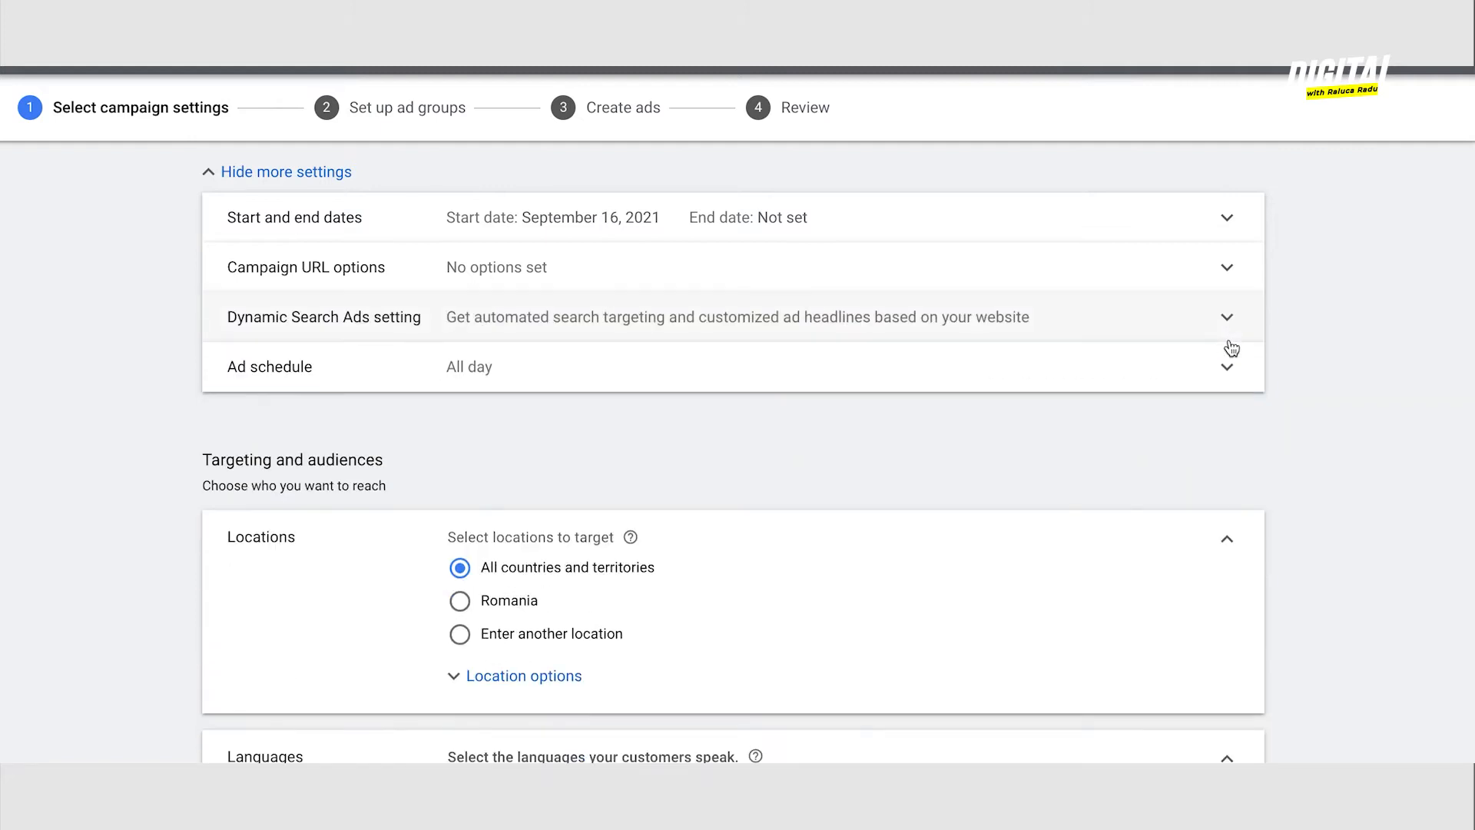
{"action": "left_click", "coordinate": [724, 371]}
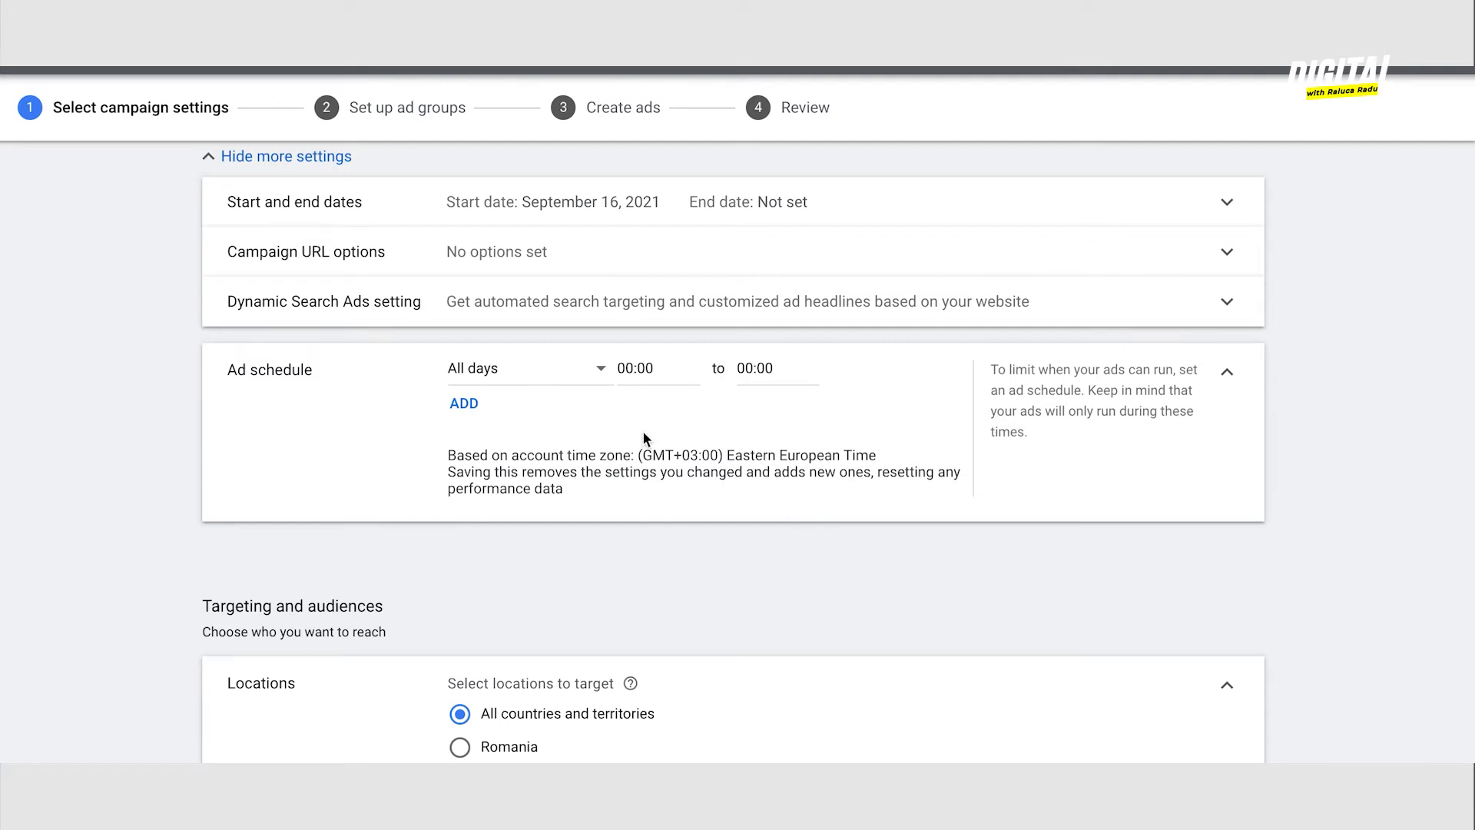
{"action": "left_click", "coordinate": [1229, 379]}
Expand the location options and target the city of Bucharest, Romania, as a custom campaign location
{"action": "scroll", "coordinate": [1011, 436], "scroll_direction": "down", "scroll_amount": 3}
{"action": "scroll", "coordinate": [1011, 431], "scroll_direction": "down", "scroll_amount": 1}
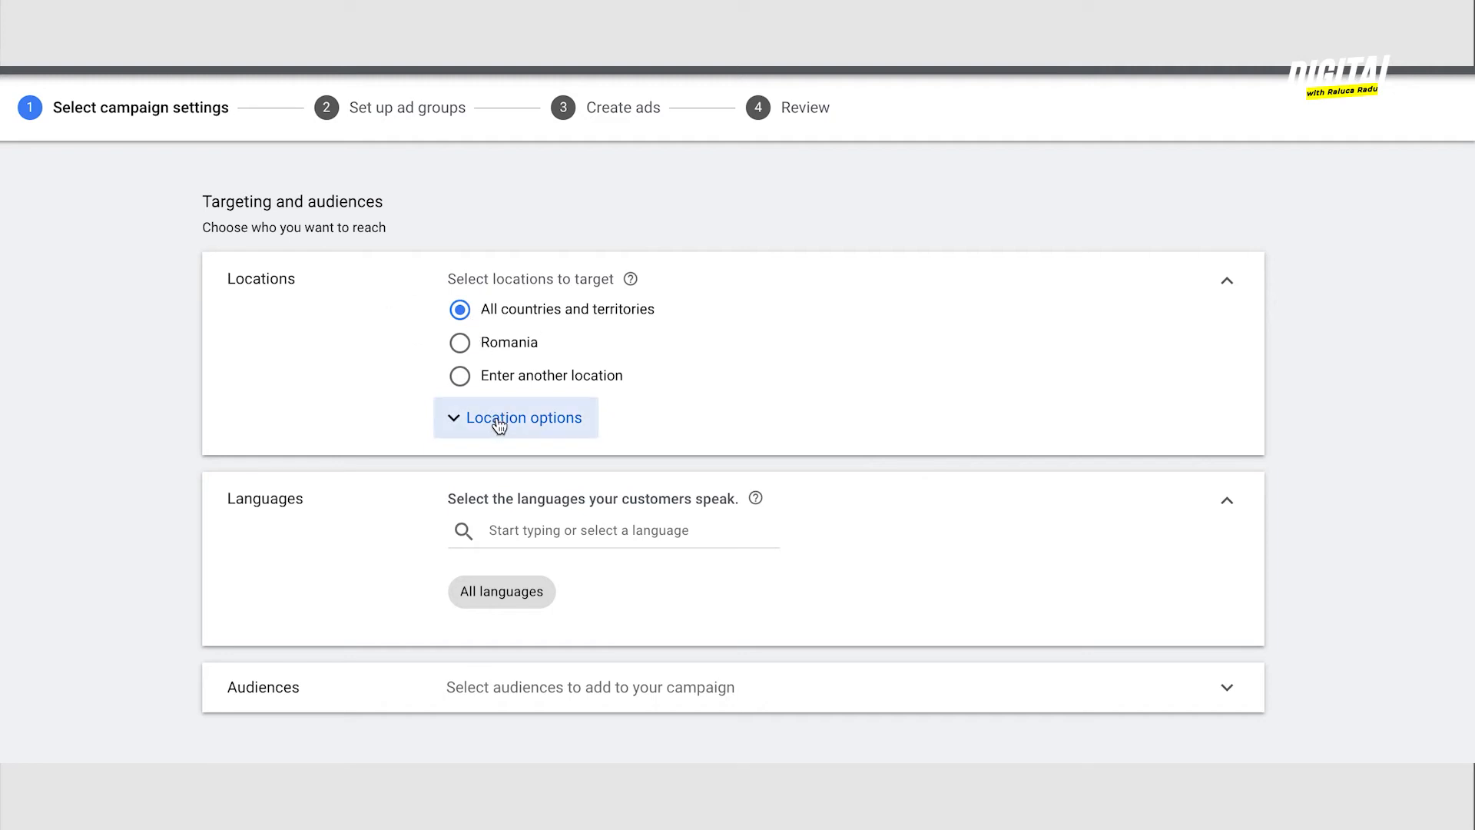
{"action": "left_click", "coordinate": [510, 342]}
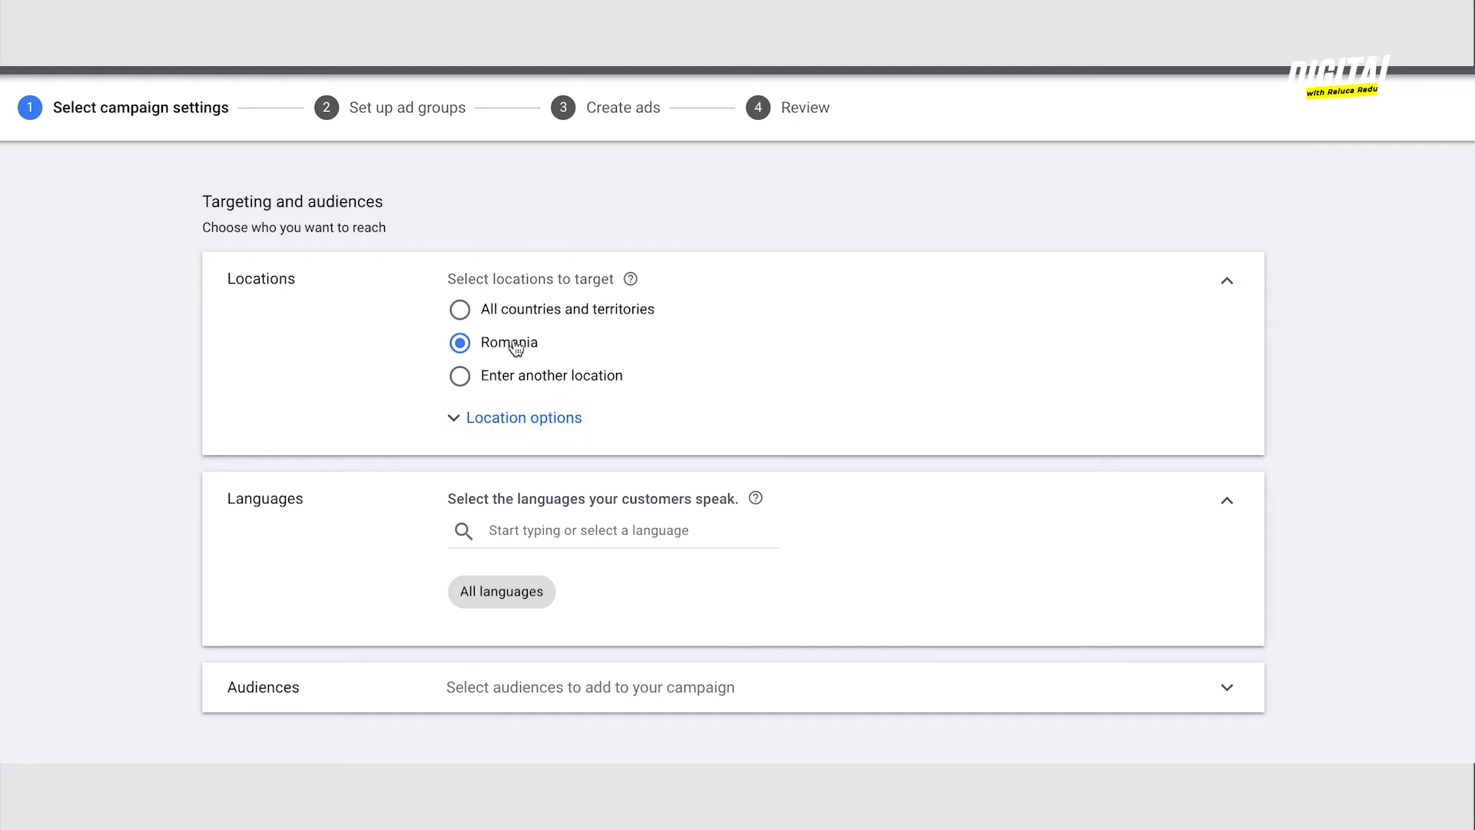
{"action": "left_click", "coordinate": [520, 430]}
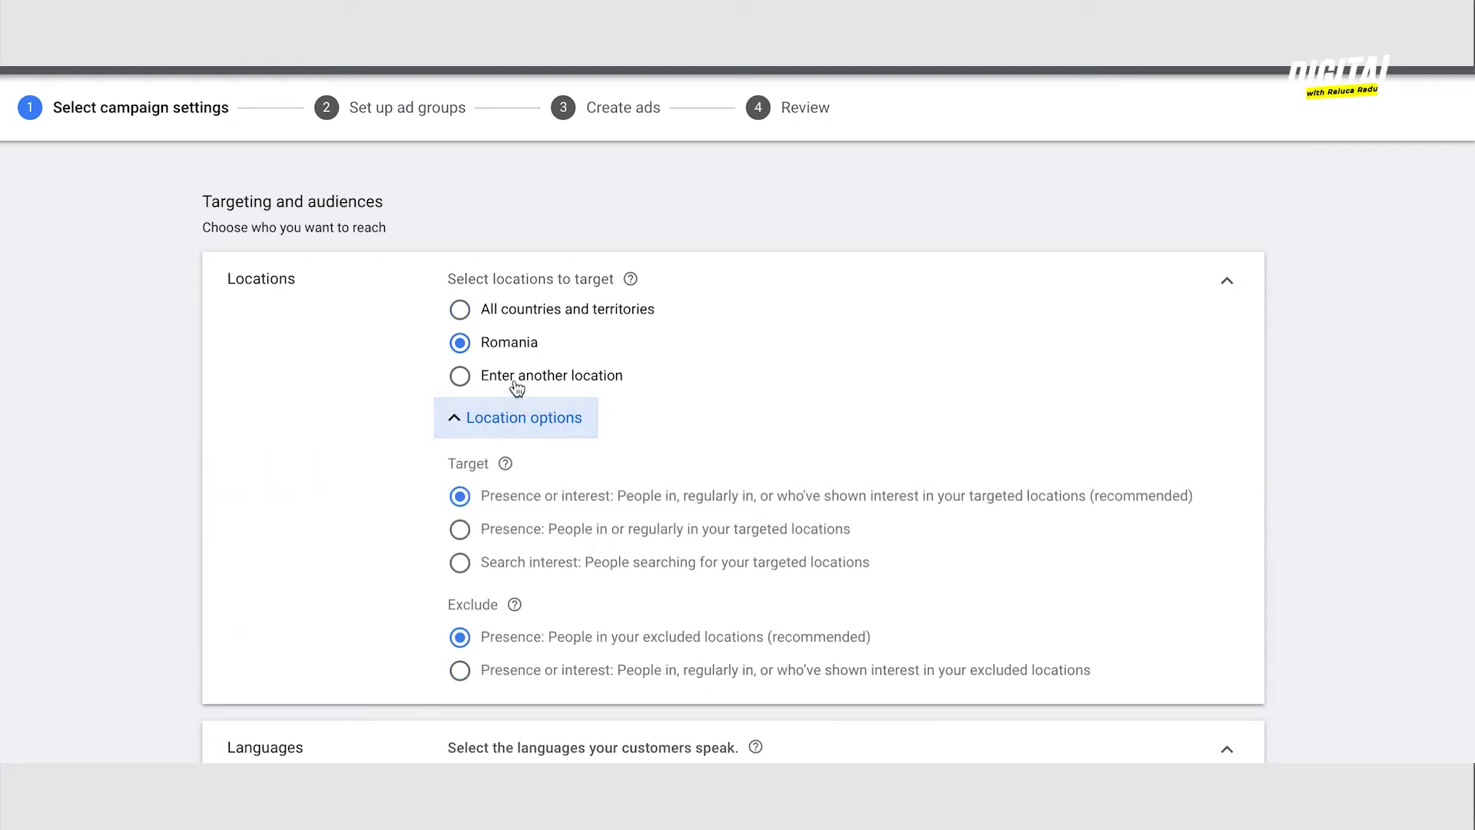
{"action": "left_click", "coordinate": [516, 375]}
{"action": "left_click", "coordinate": [628, 427]}
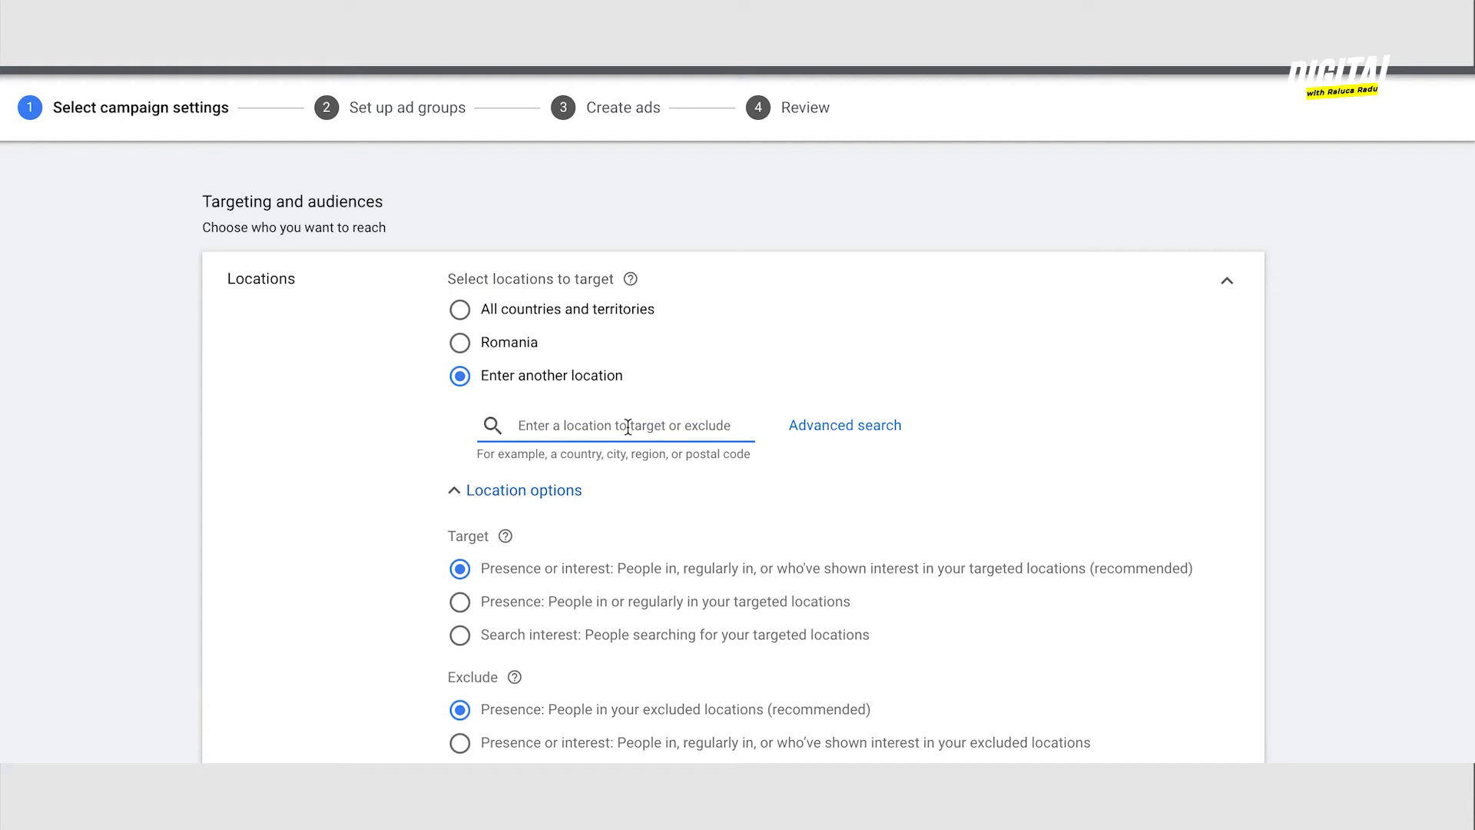
{"action": "type", "text": "bucha"}
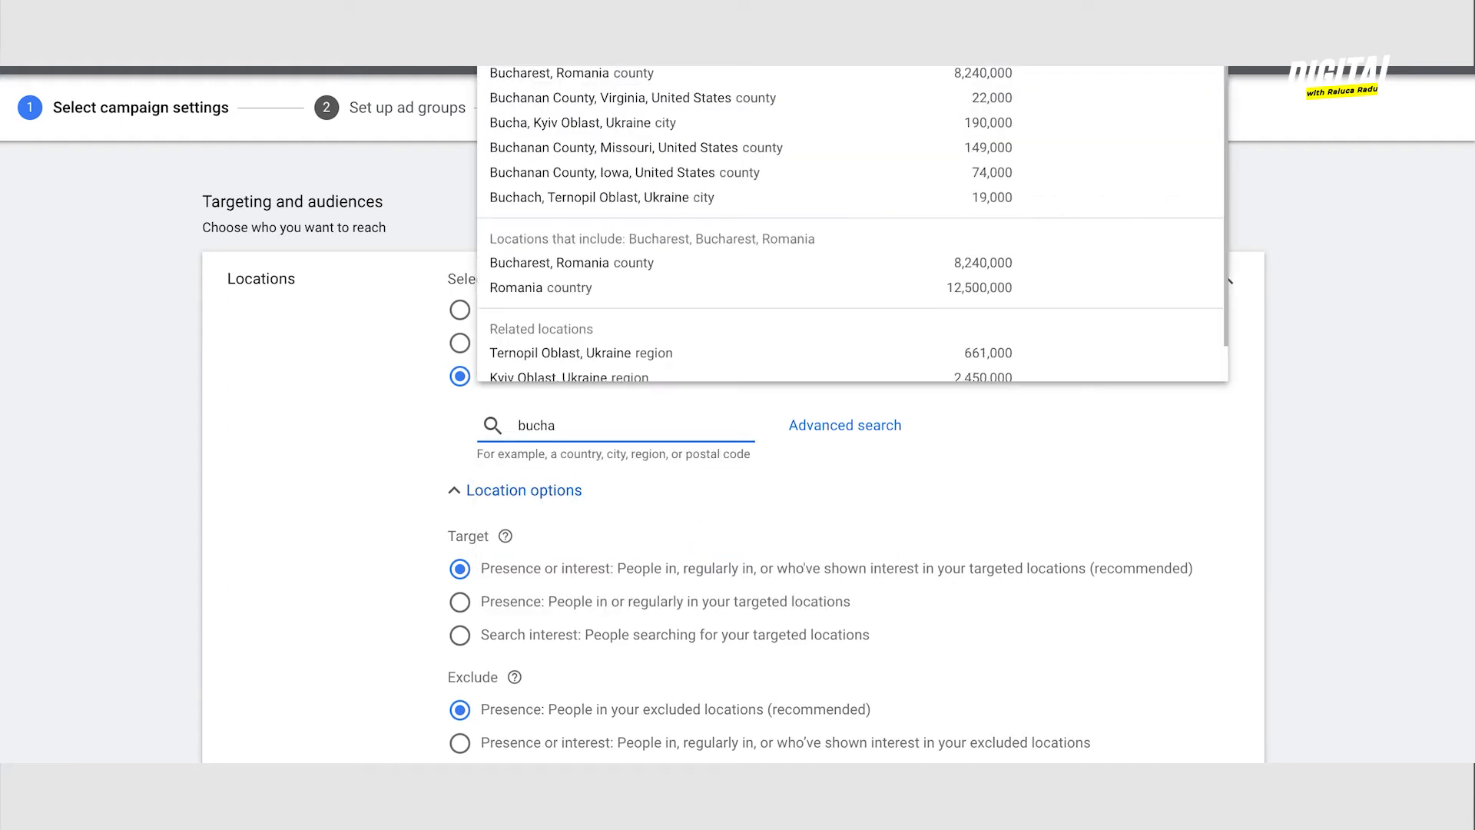
{"action": "left_click", "coordinate": [1038, 49]}
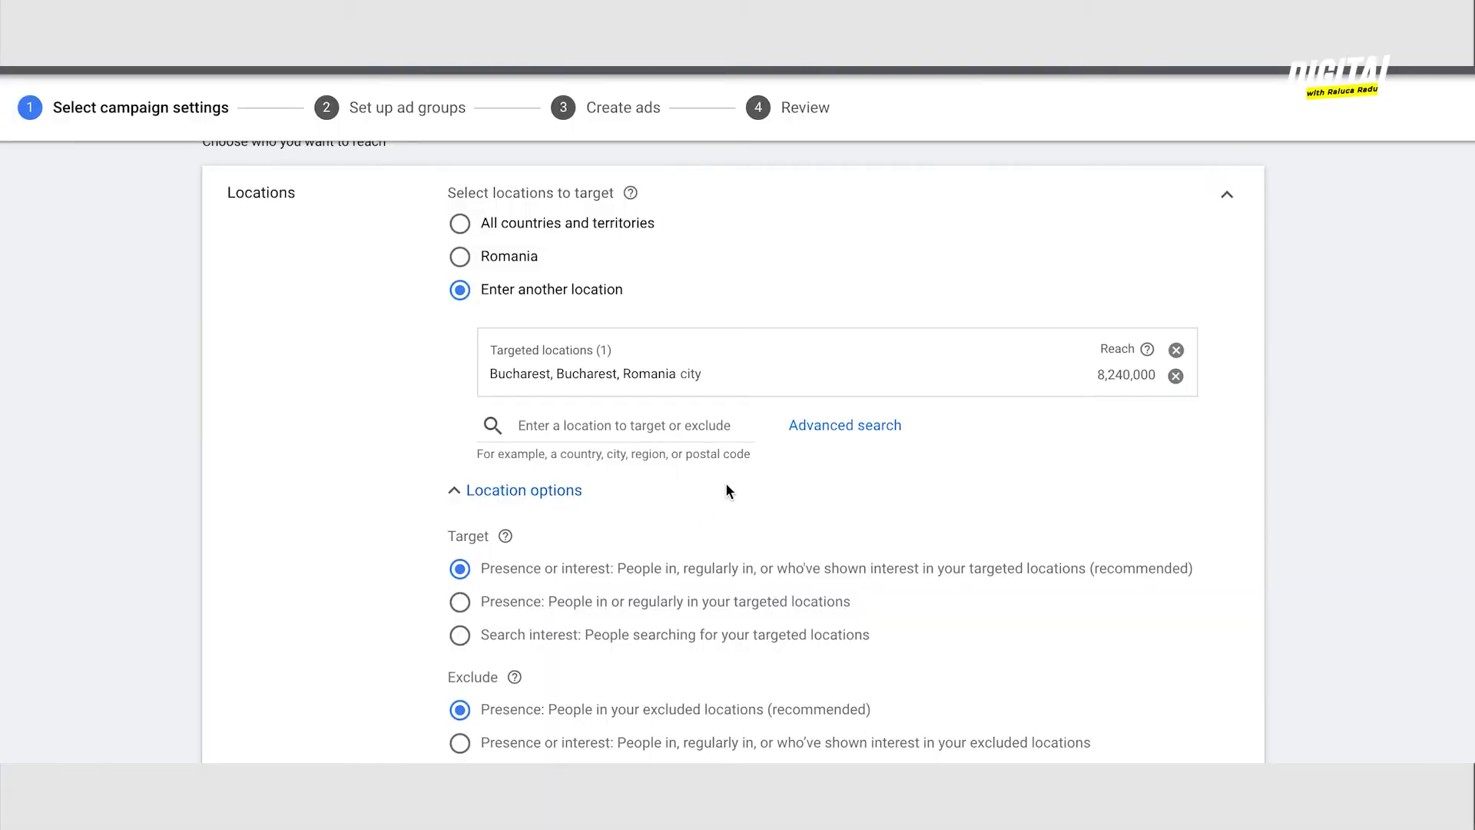
Set the location targeting option to "Presence: People in or regularly in your targeted locations"
{"action": "scroll", "coordinate": [733, 470], "scroll_direction": "down", "scroll_amount": 4}
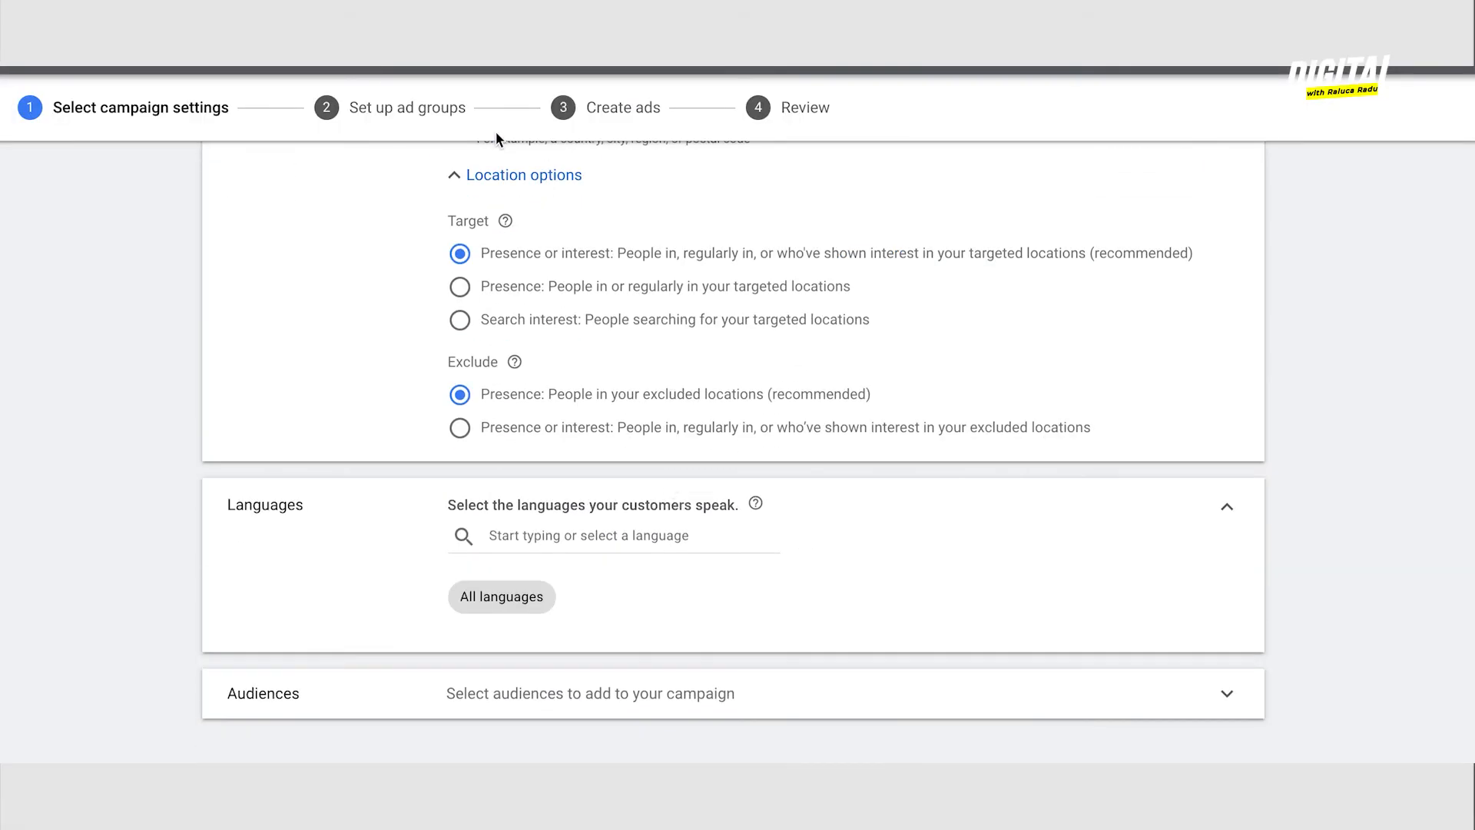
{"action": "left_click", "coordinate": [501, 176]}
{"action": "left_click", "coordinate": [507, 176]}
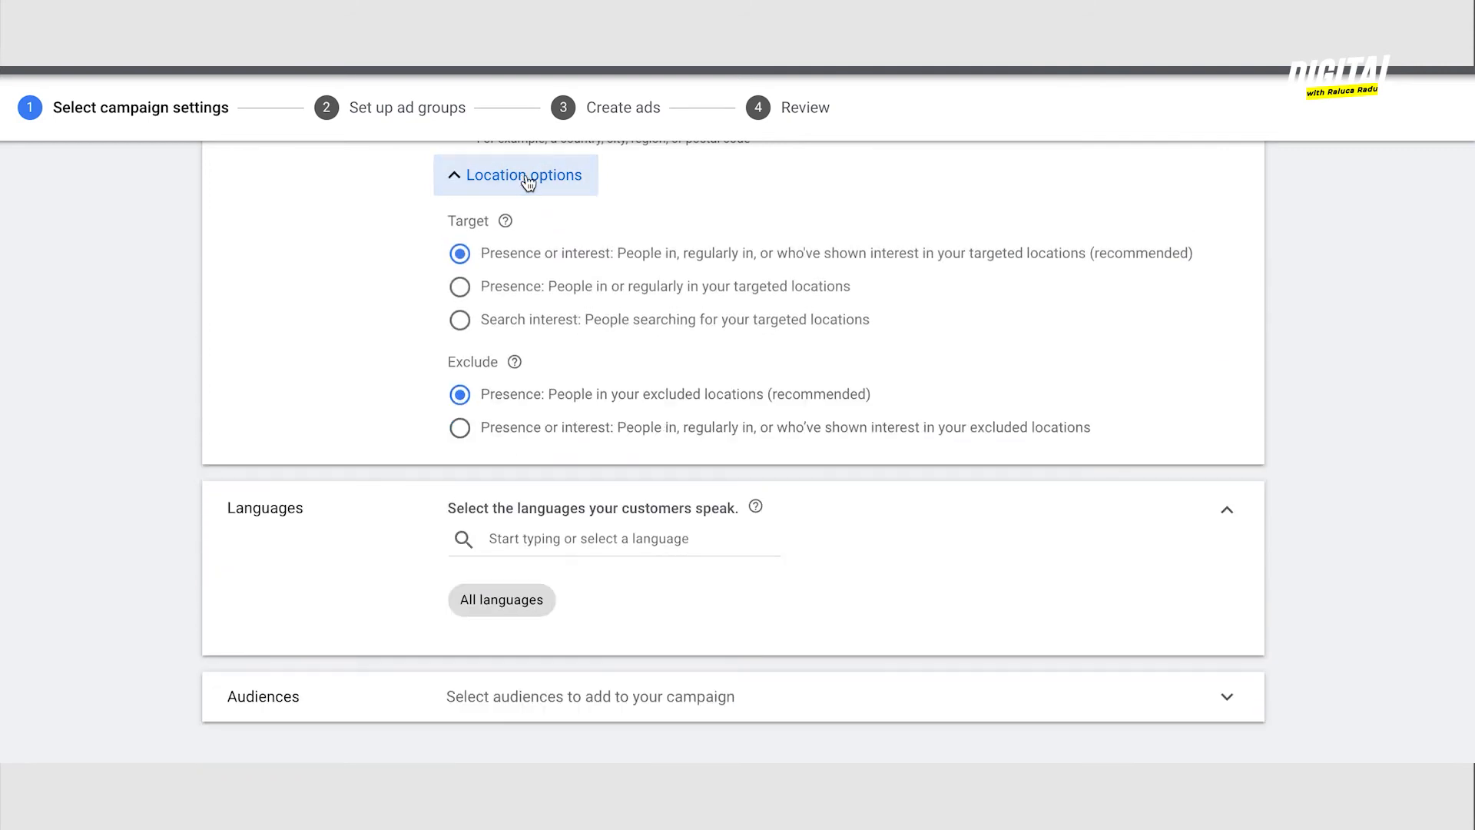
{"action": "scroll", "coordinate": [705, 349], "scroll_direction": "up", "scroll_amount": 2}
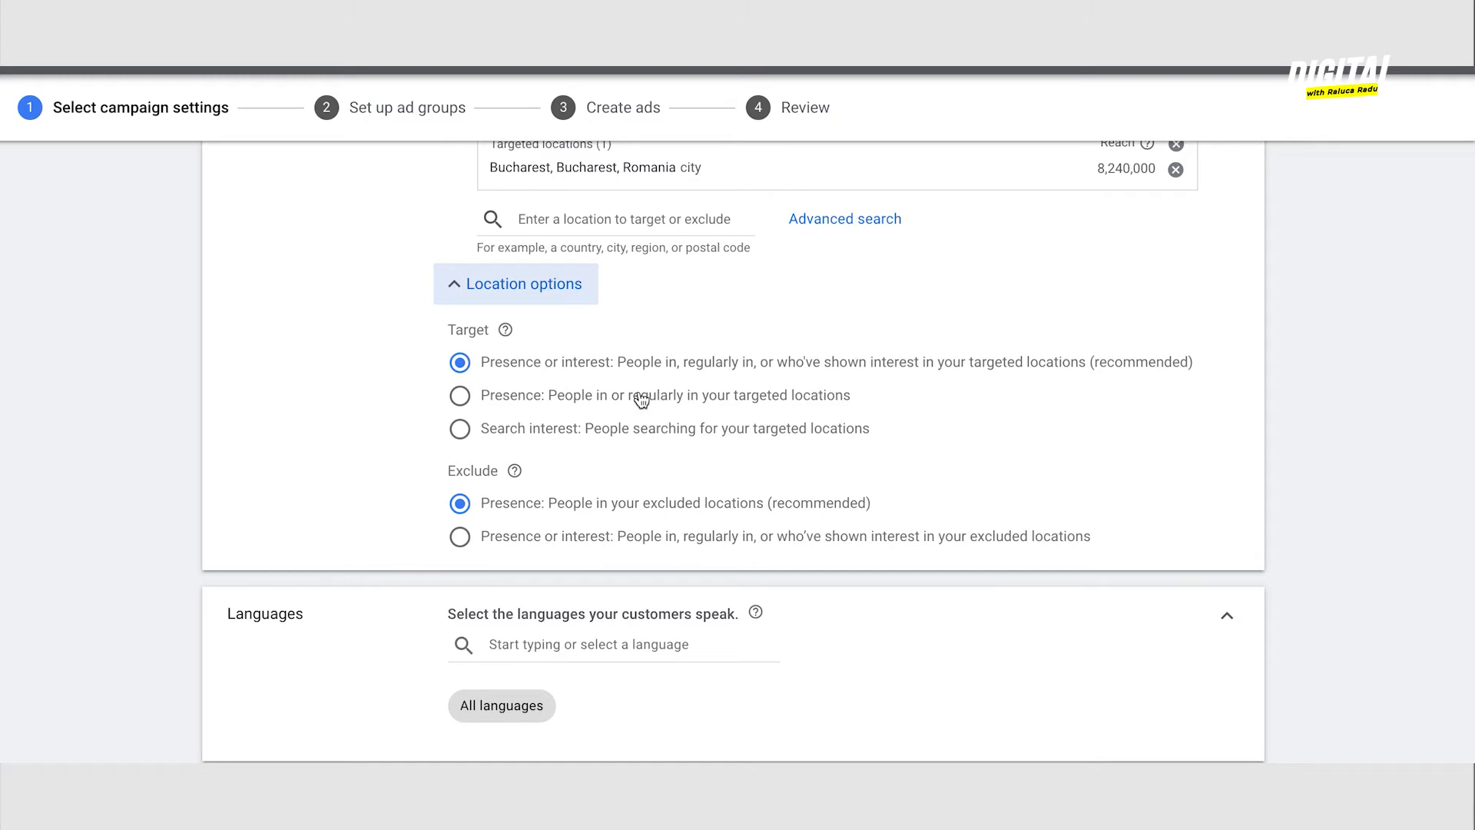
{"action": "left_click", "coordinate": [642, 396]}
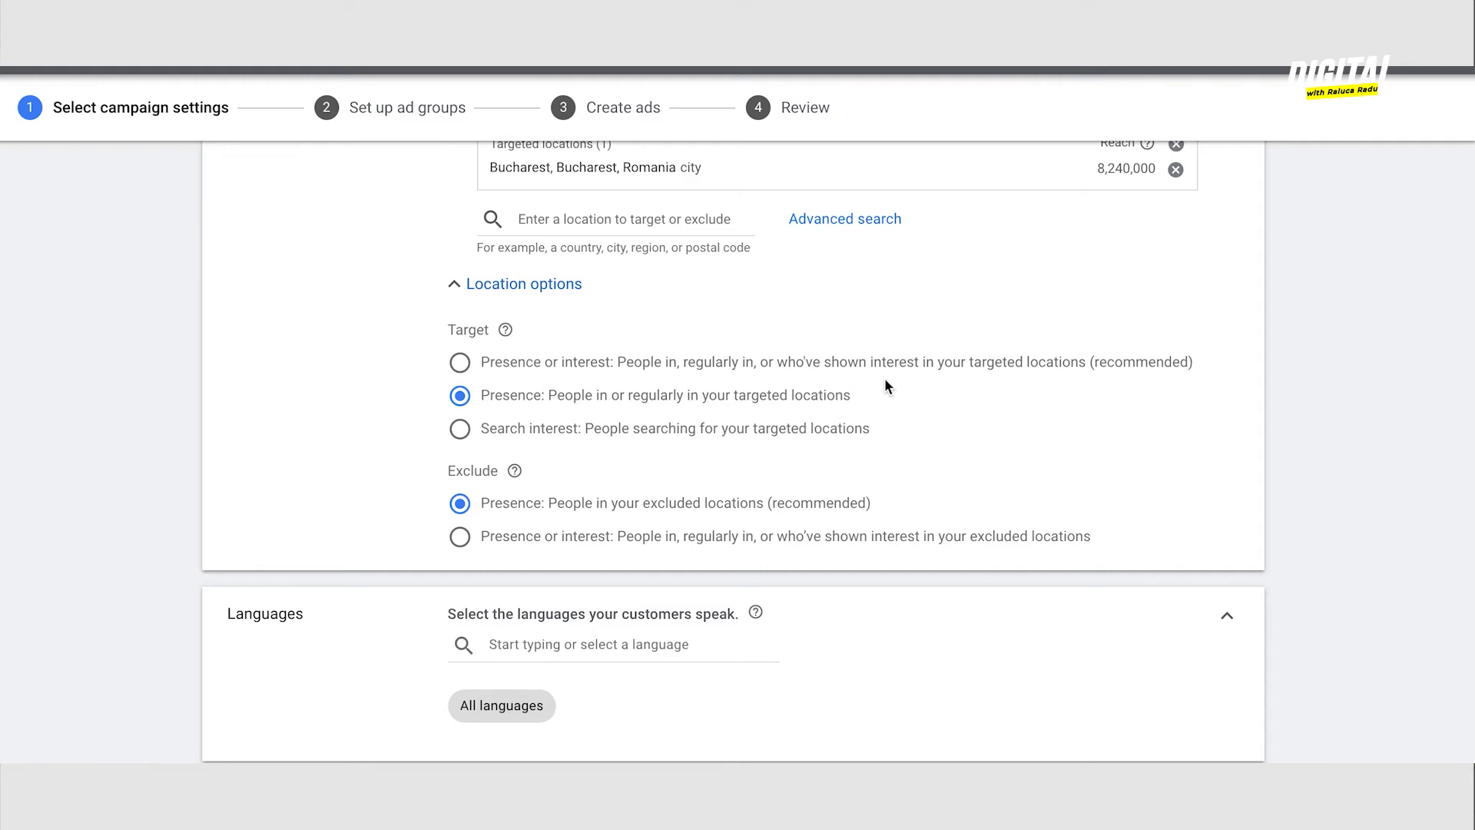
Examine the Languages setting and its explanation of how language targeting works
{"action": "scroll", "coordinate": [886, 490], "scroll_direction": "down", "scroll_amount": 3}
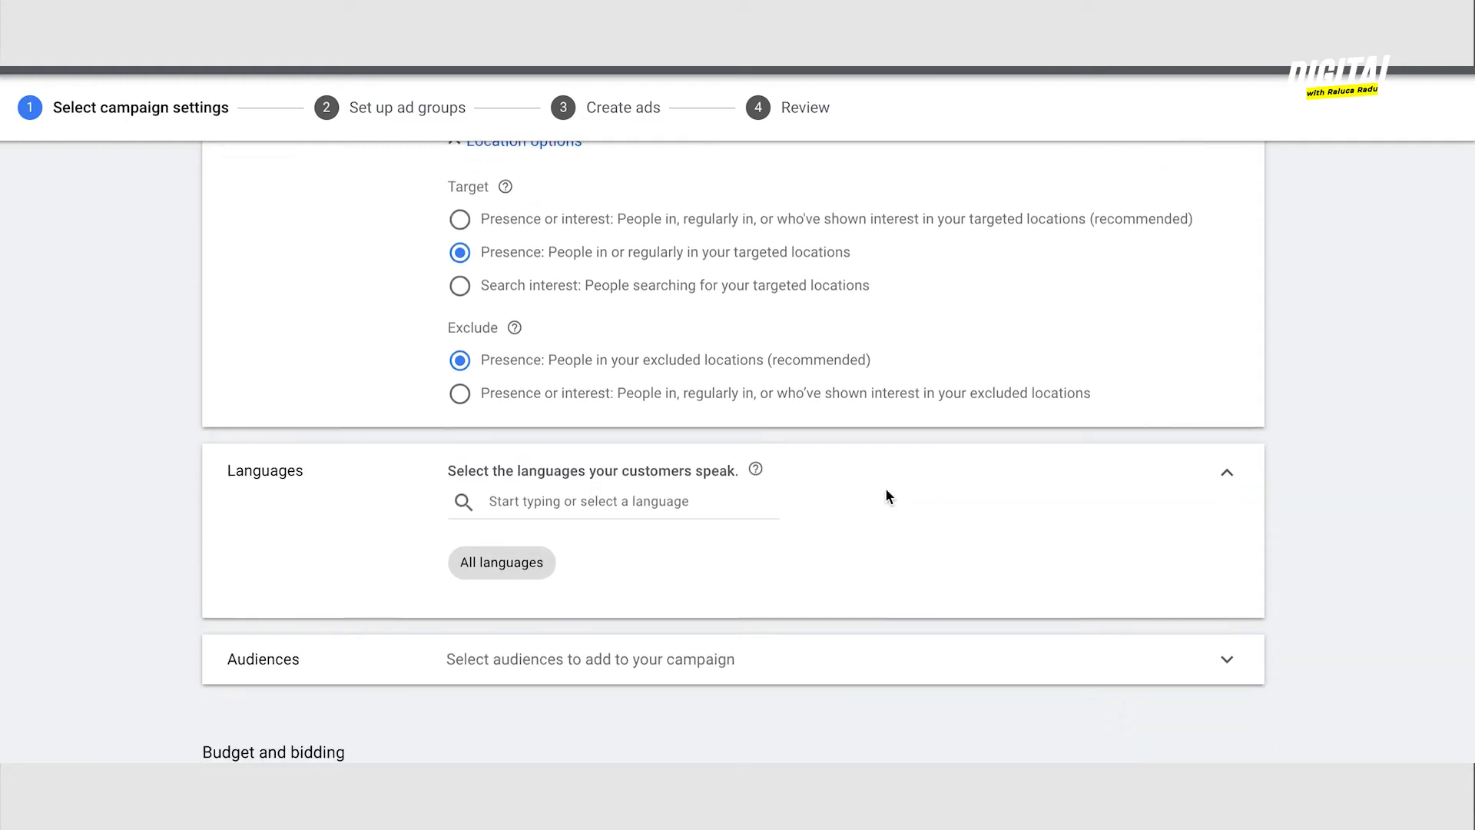
{"action": "scroll", "coordinate": [461, 477], "scroll_direction": "down", "scroll_amount": 1}
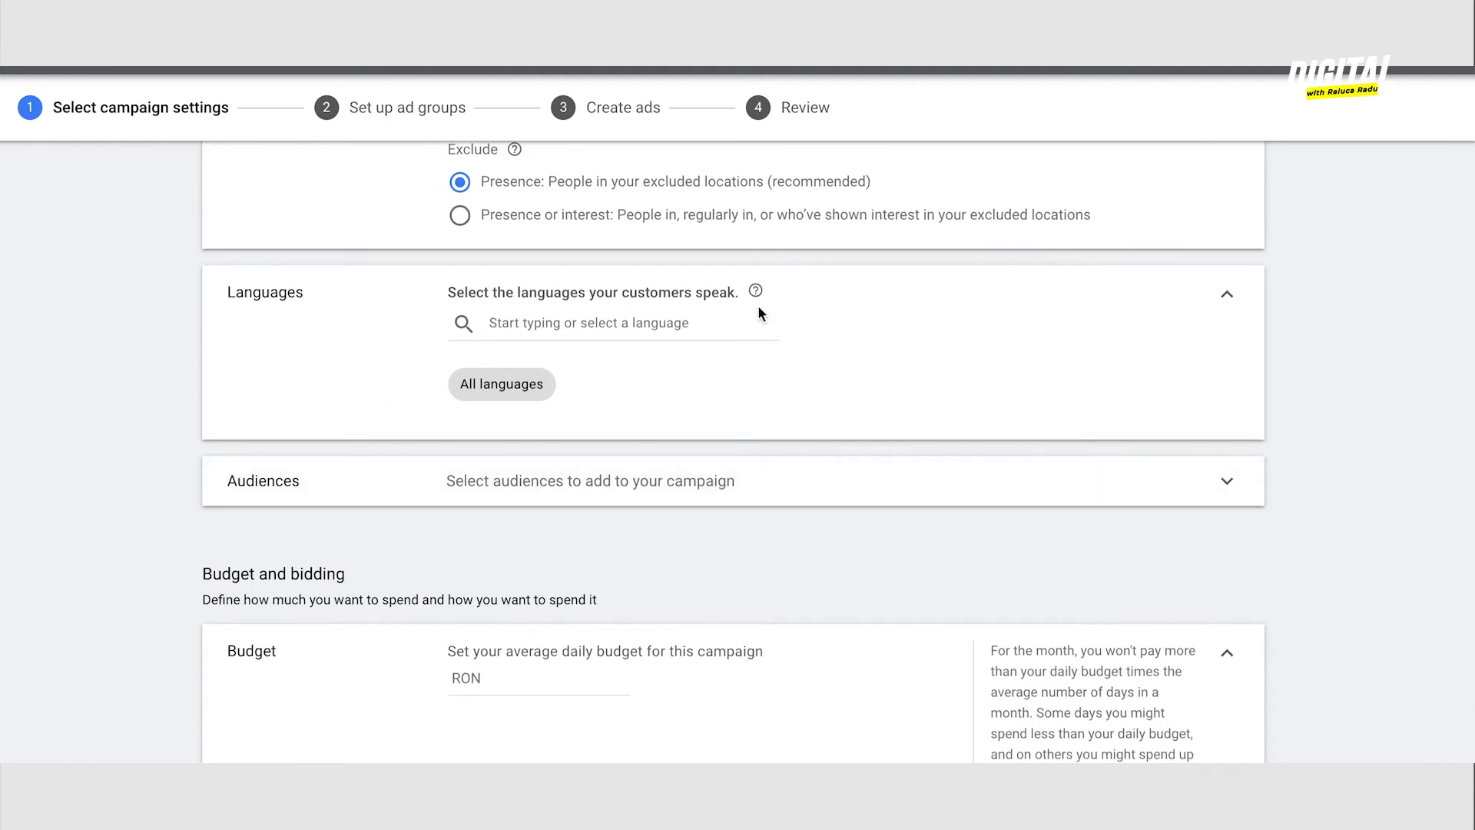
{"action": "mouse_move", "coordinate": [756, 293]}
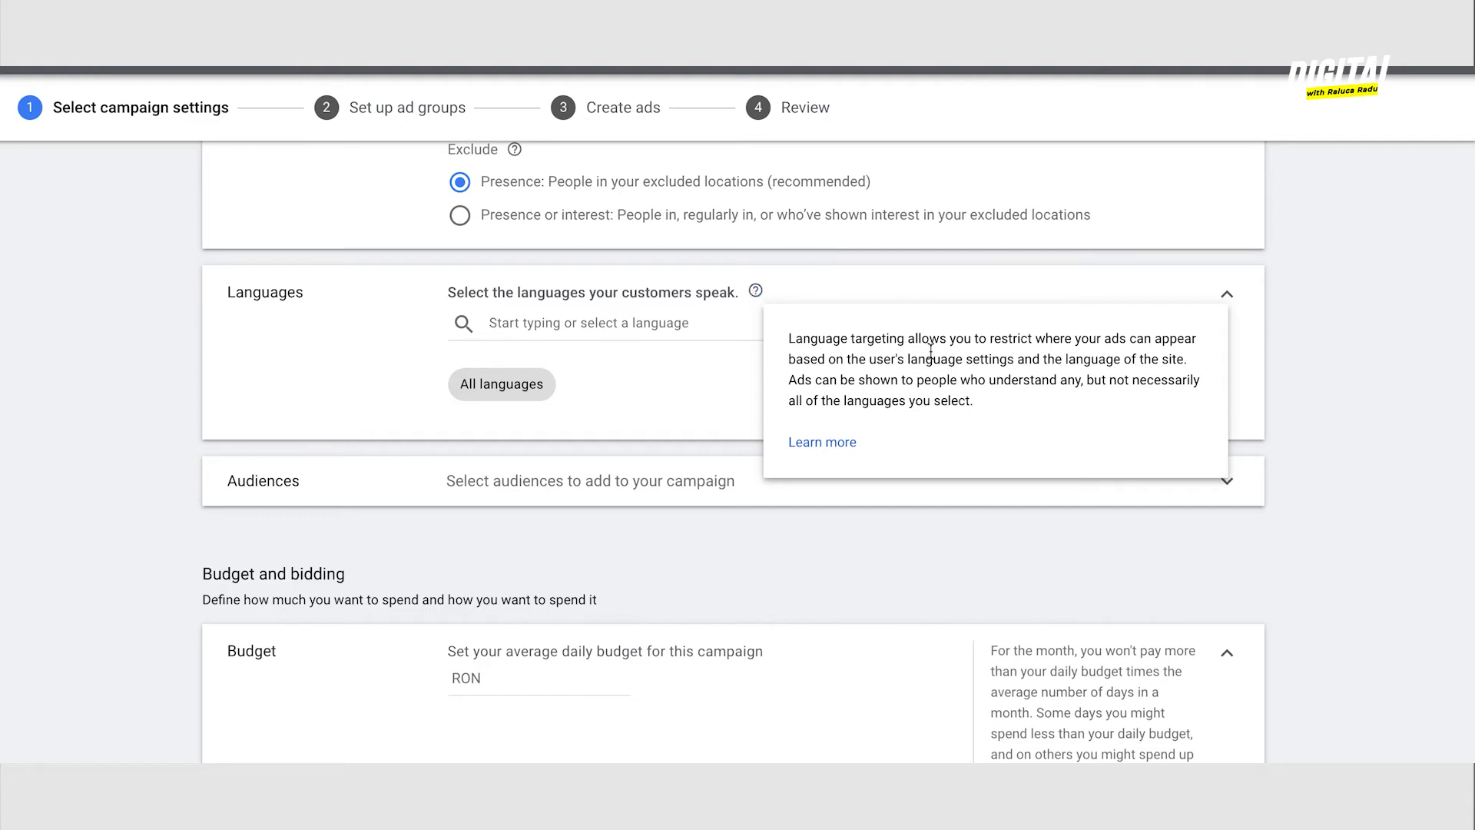
{"action": "scroll", "coordinate": [544, 510], "scroll_direction": "down", "scroll_amount": 3}
{"action": "scroll", "coordinate": [547, 520], "scroll_direction": "up", "scroll_amount": 2}
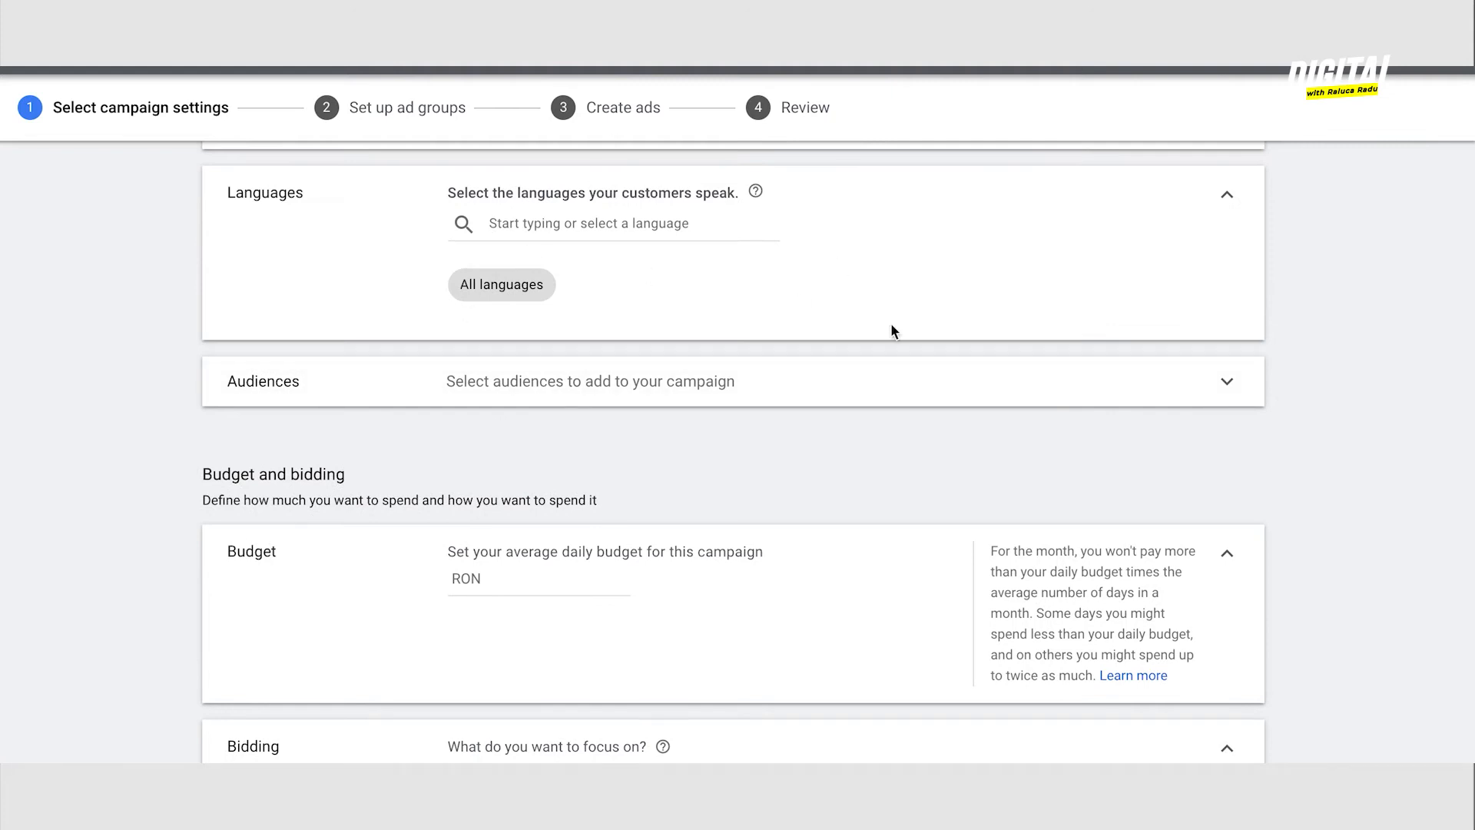
Expand the Audiences setting, examine the audience categories offered for browsing, and collapse it again
{"action": "scroll", "coordinate": [892, 326], "scroll_direction": "down", "scroll_amount": 1}
{"action": "left_click", "coordinate": [1240, 295]}
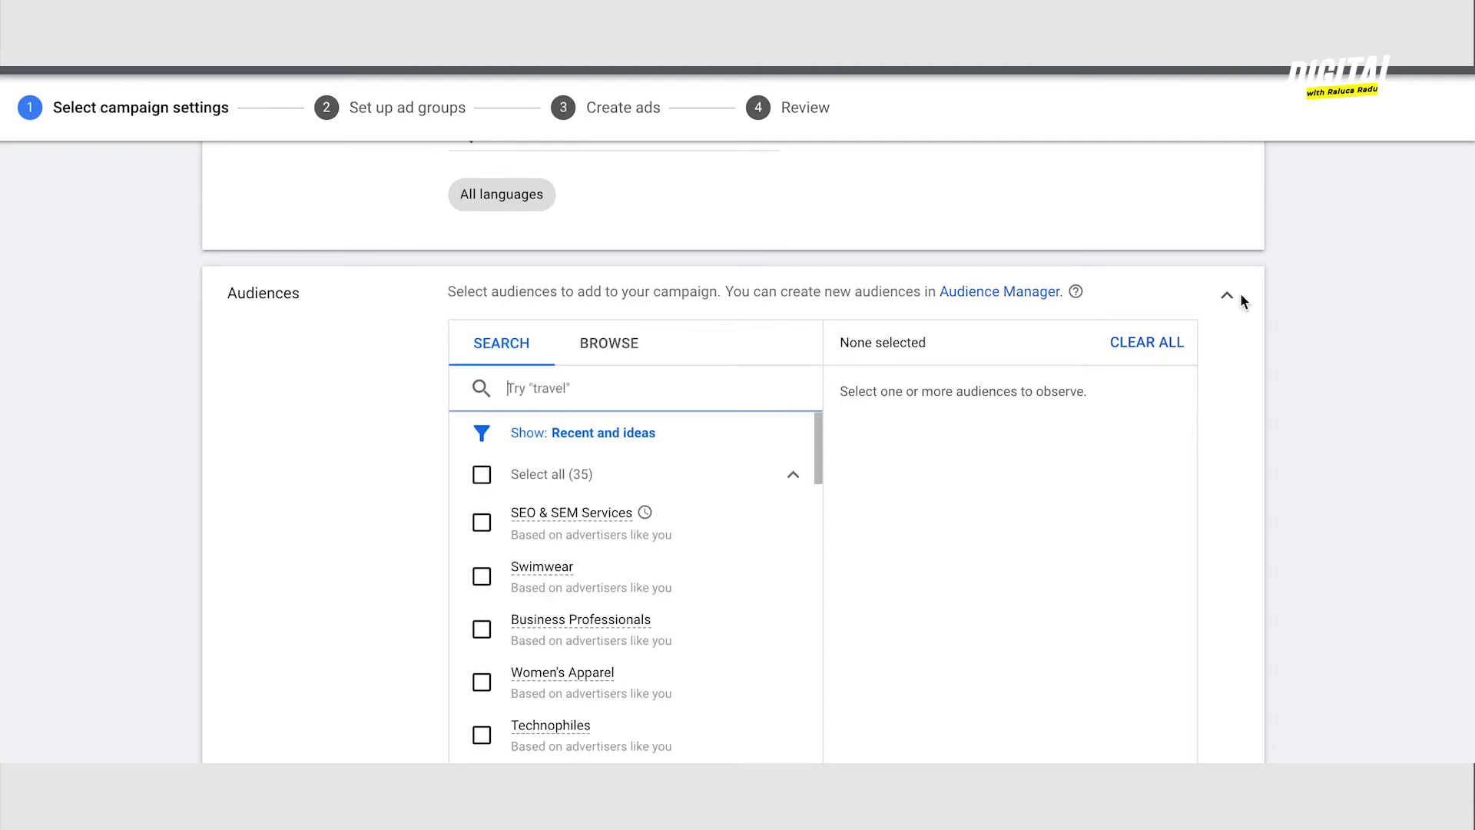
{"action": "left_click", "coordinate": [644, 340]}
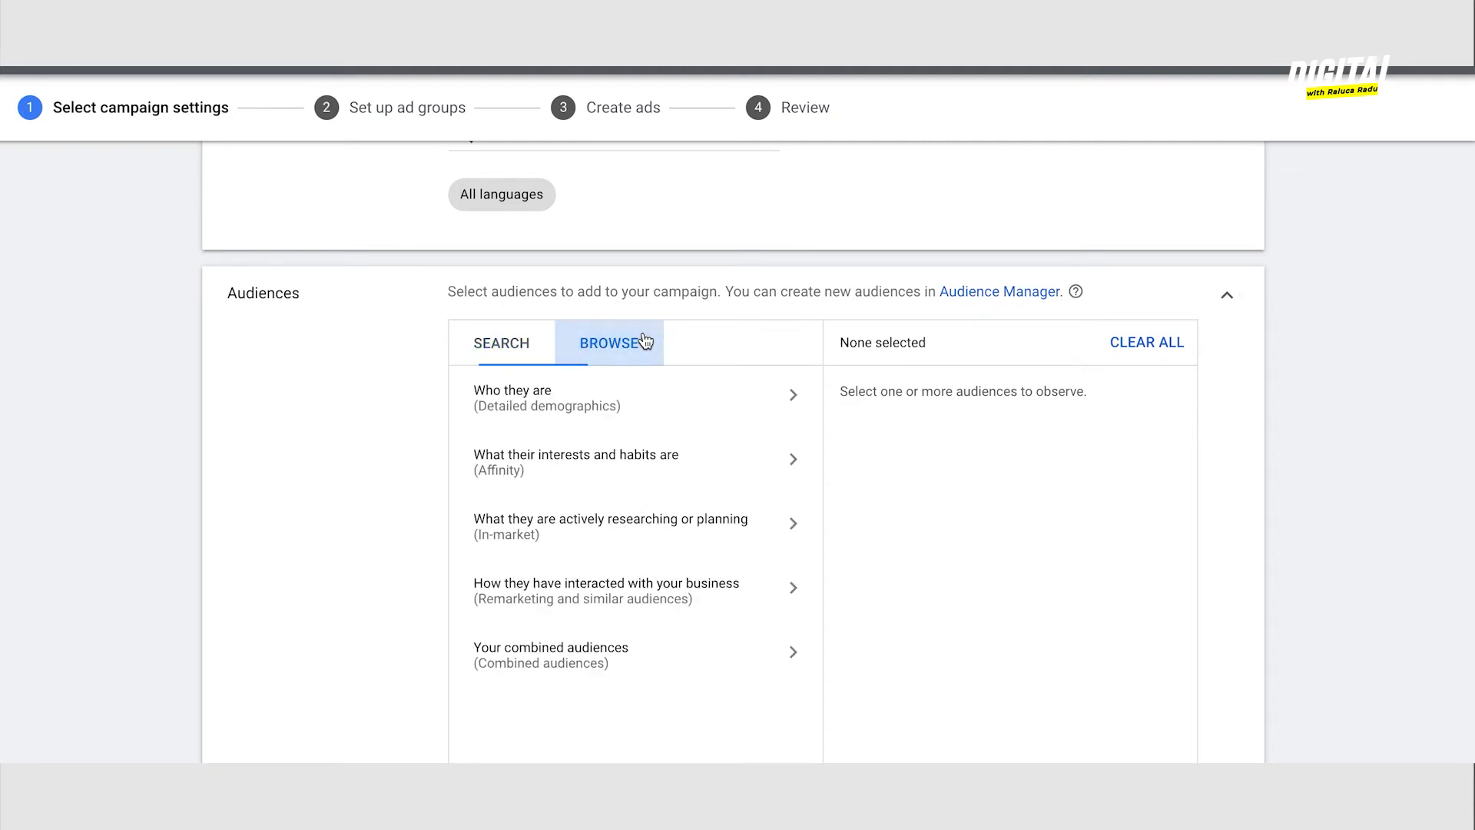
{"action": "scroll", "coordinate": [769, 349], "scroll_direction": "down", "scroll_amount": 1}
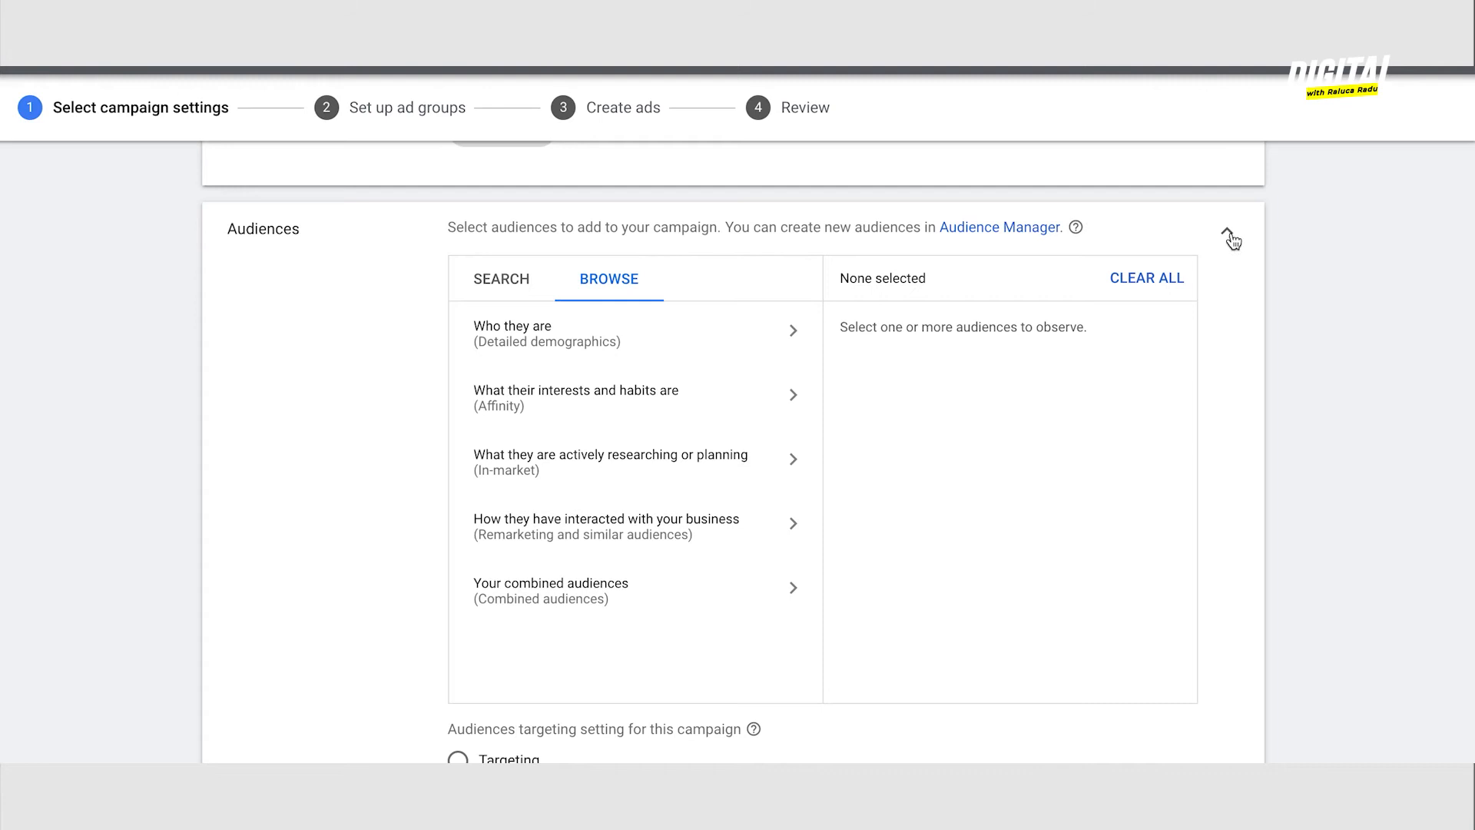
{"action": "left_click", "coordinate": [1229, 235]}
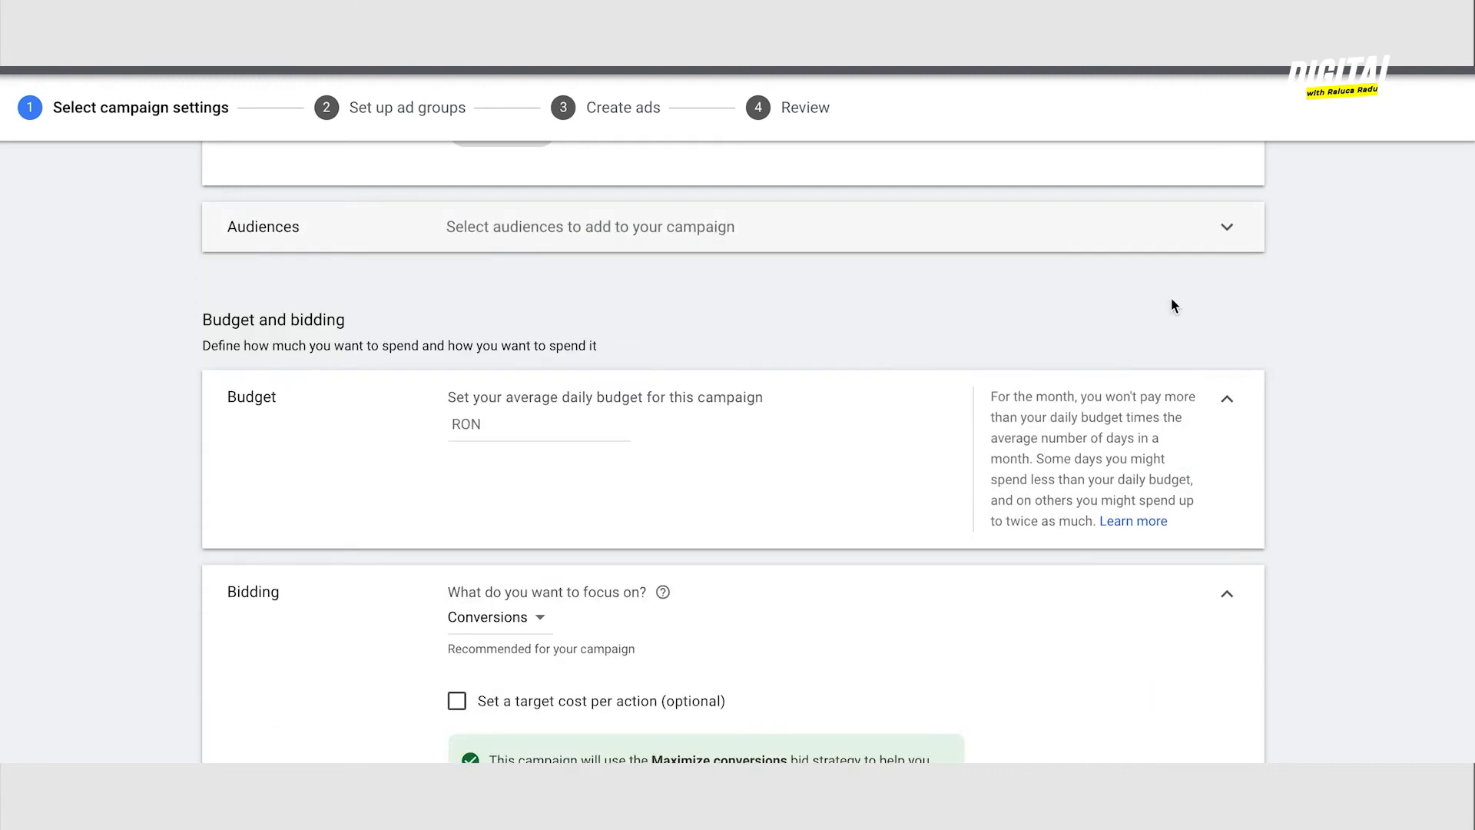
Set the campaign's average daily budget to RON 10
{"action": "scroll", "coordinate": [1171, 299], "scroll_direction": "down", "scroll_amount": 1}
{"action": "left_click", "coordinate": [560, 338]}
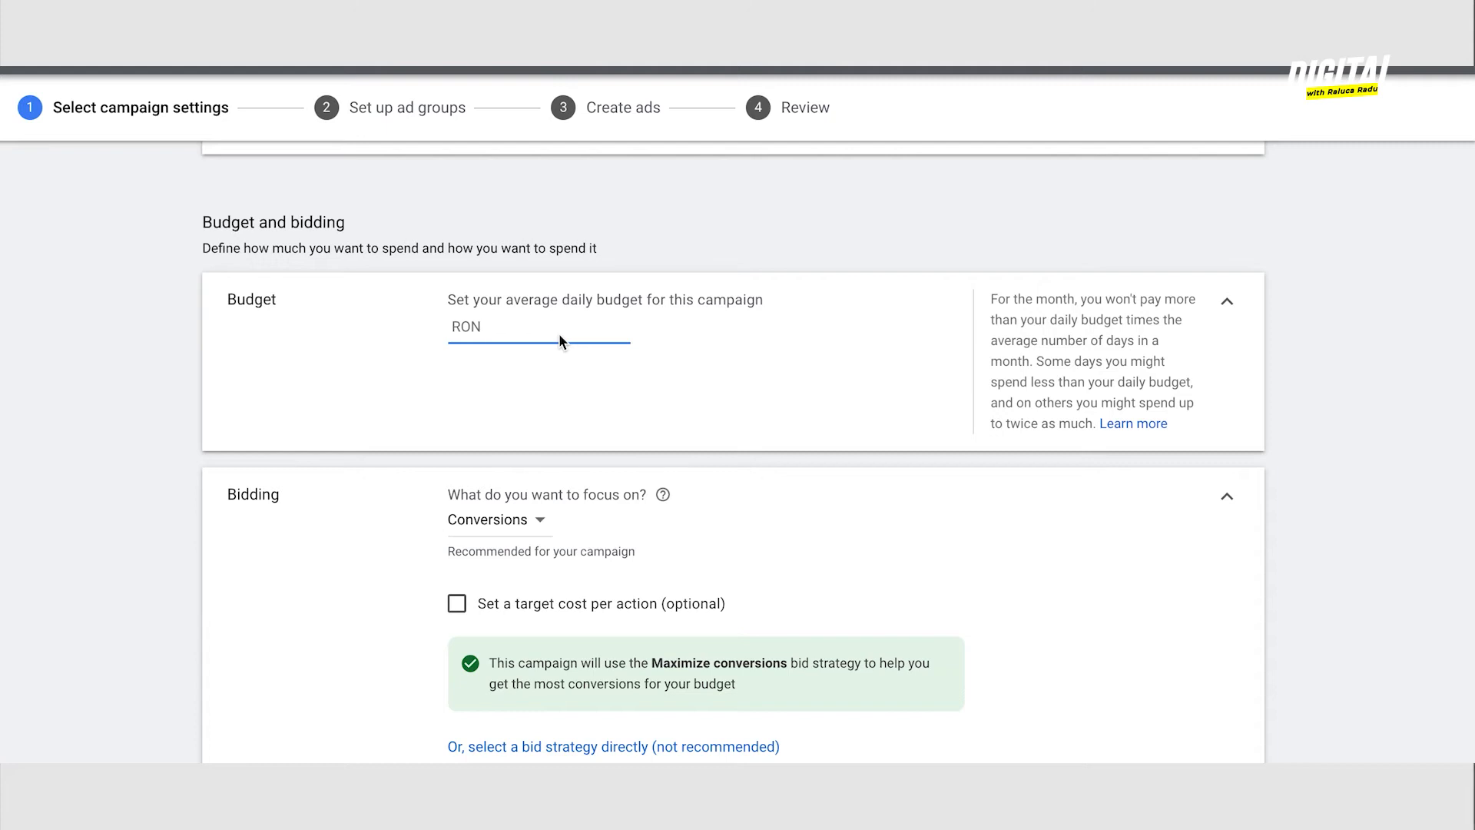
{"action": "type", "text": "10"}
Switch the bidding section to direct bid strategy selection, using Maximize conversions
{"action": "scroll", "coordinate": [725, 417], "scroll_direction": "down", "scroll_amount": 3}
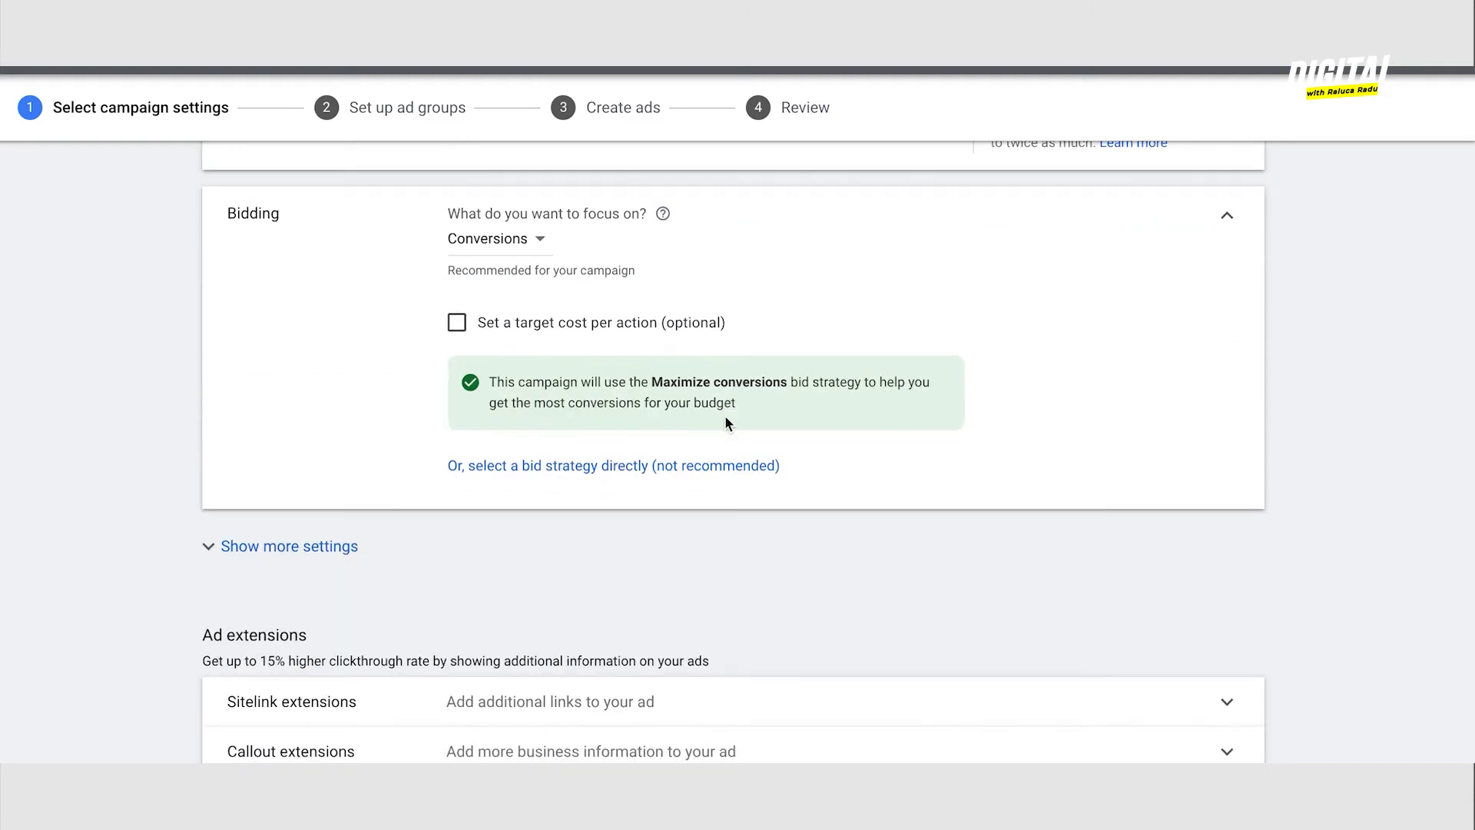
{"action": "scroll", "coordinate": [725, 423], "scroll_direction": "up", "scroll_amount": 2}
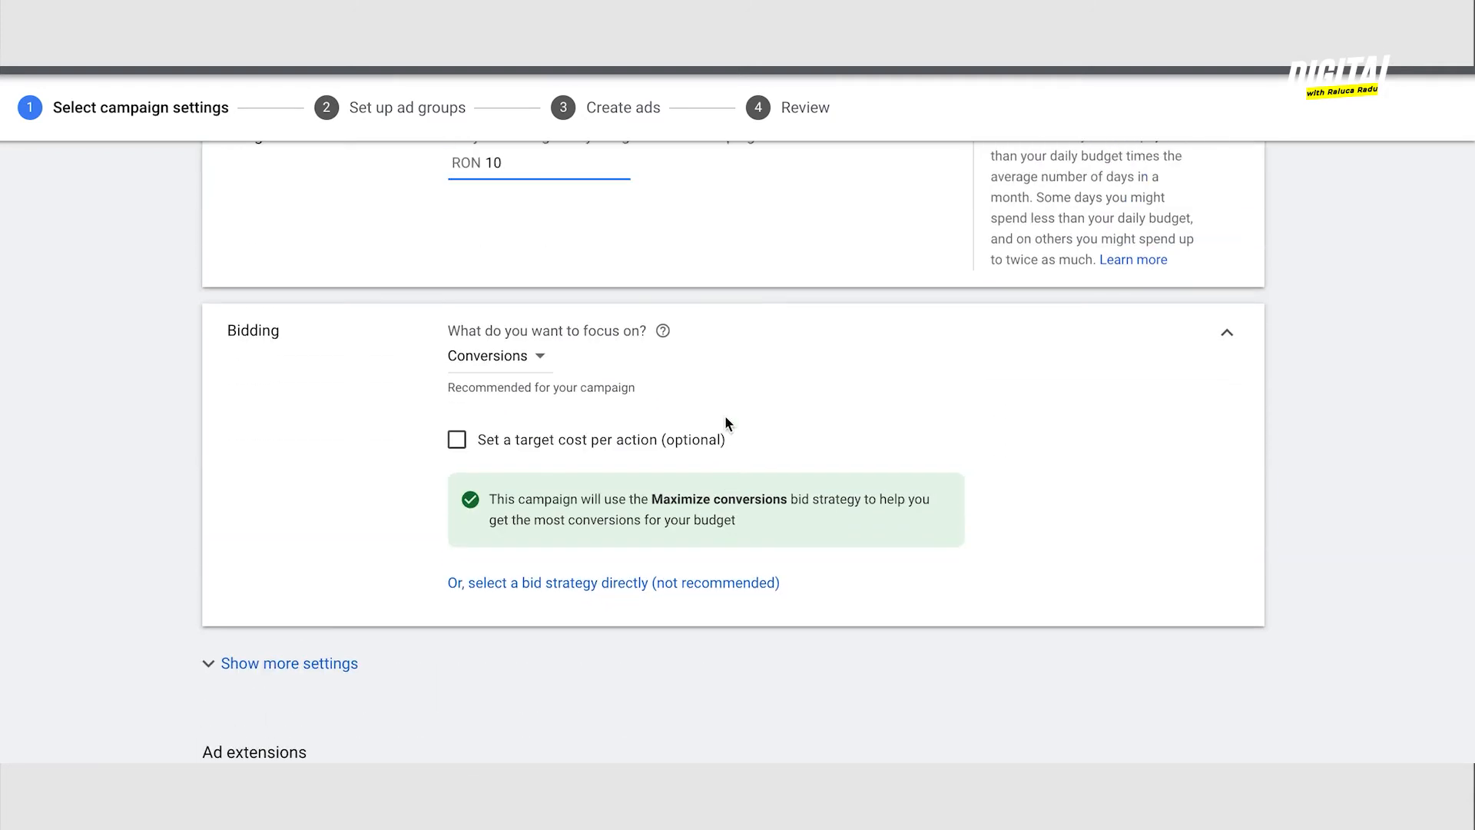
{"action": "scroll", "coordinate": [725, 416], "scroll_direction": "down", "scroll_amount": 1}
{"action": "left_click", "coordinate": [572, 503]}
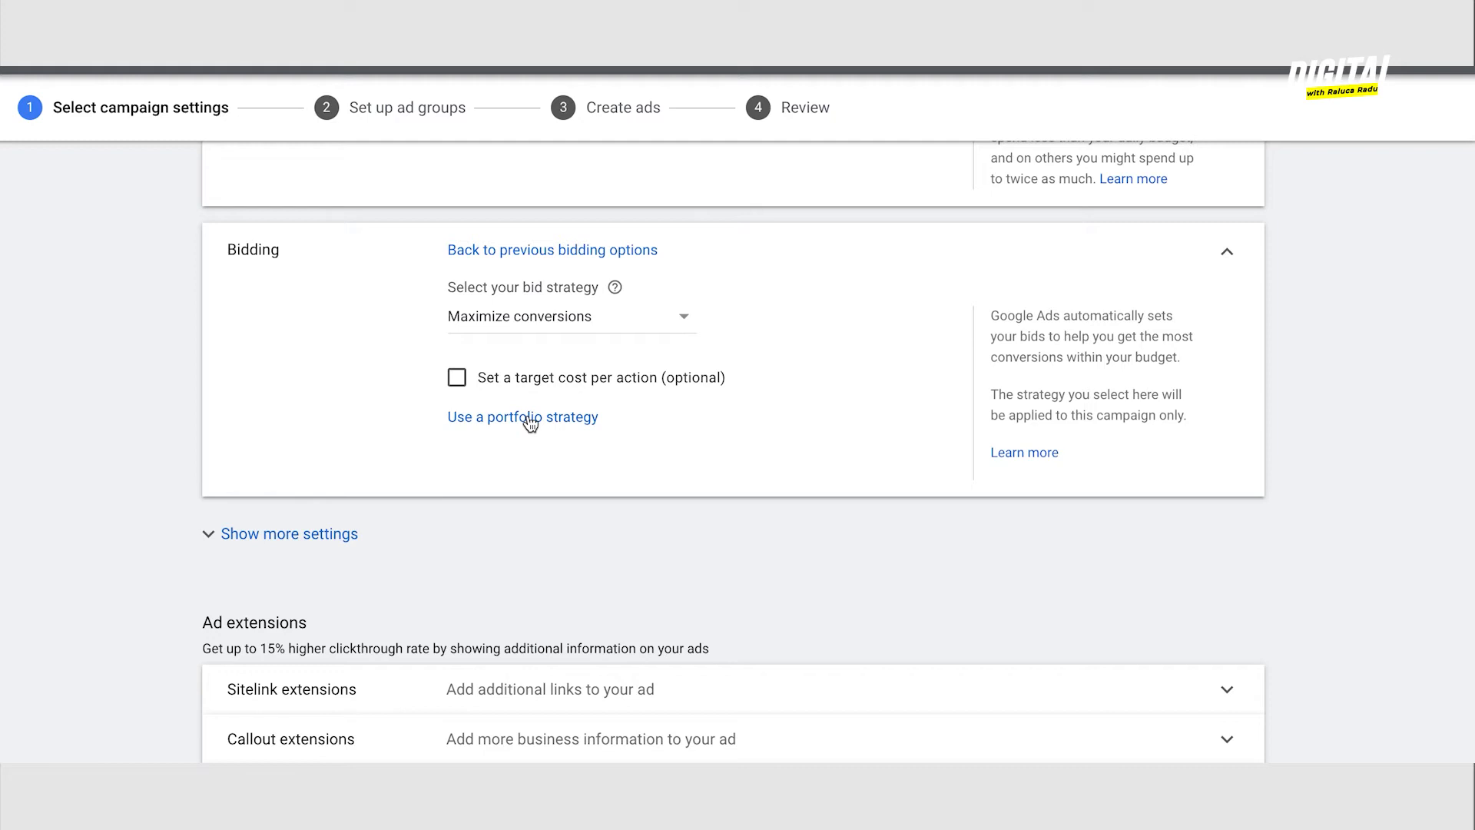
Show the additional bidding settings and expand the Conversions setting alongside the chosen bid strategy
{"action": "scroll", "coordinate": [509, 483], "scroll_direction": "down", "scroll_amount": 1}
{"action": "scroll", "coordinate": [509, 487], "scroll_direction": "down", "scroll_amount": 3}
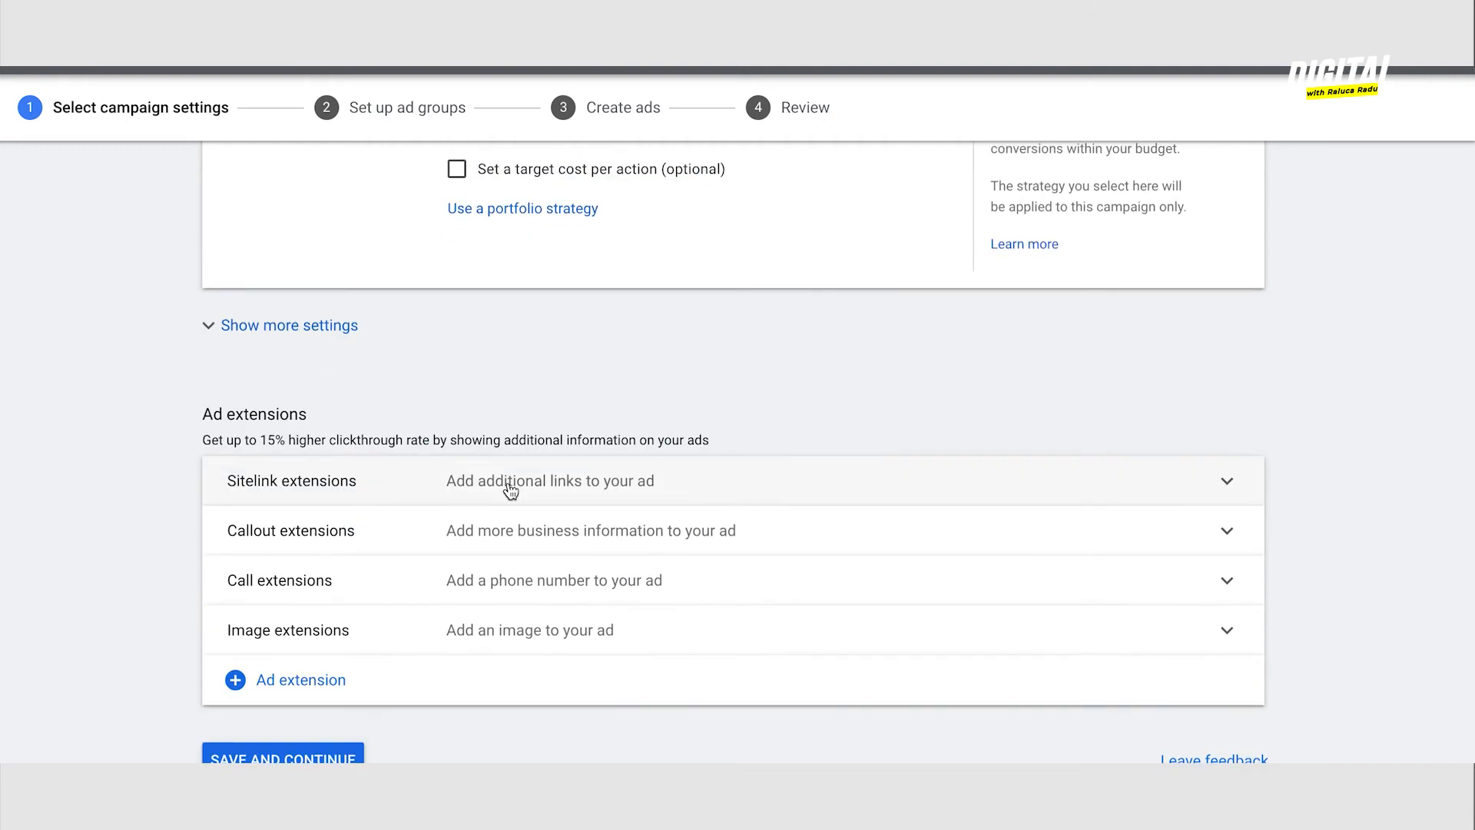
{"action": "left_click", "coordinate": [339, 326]}
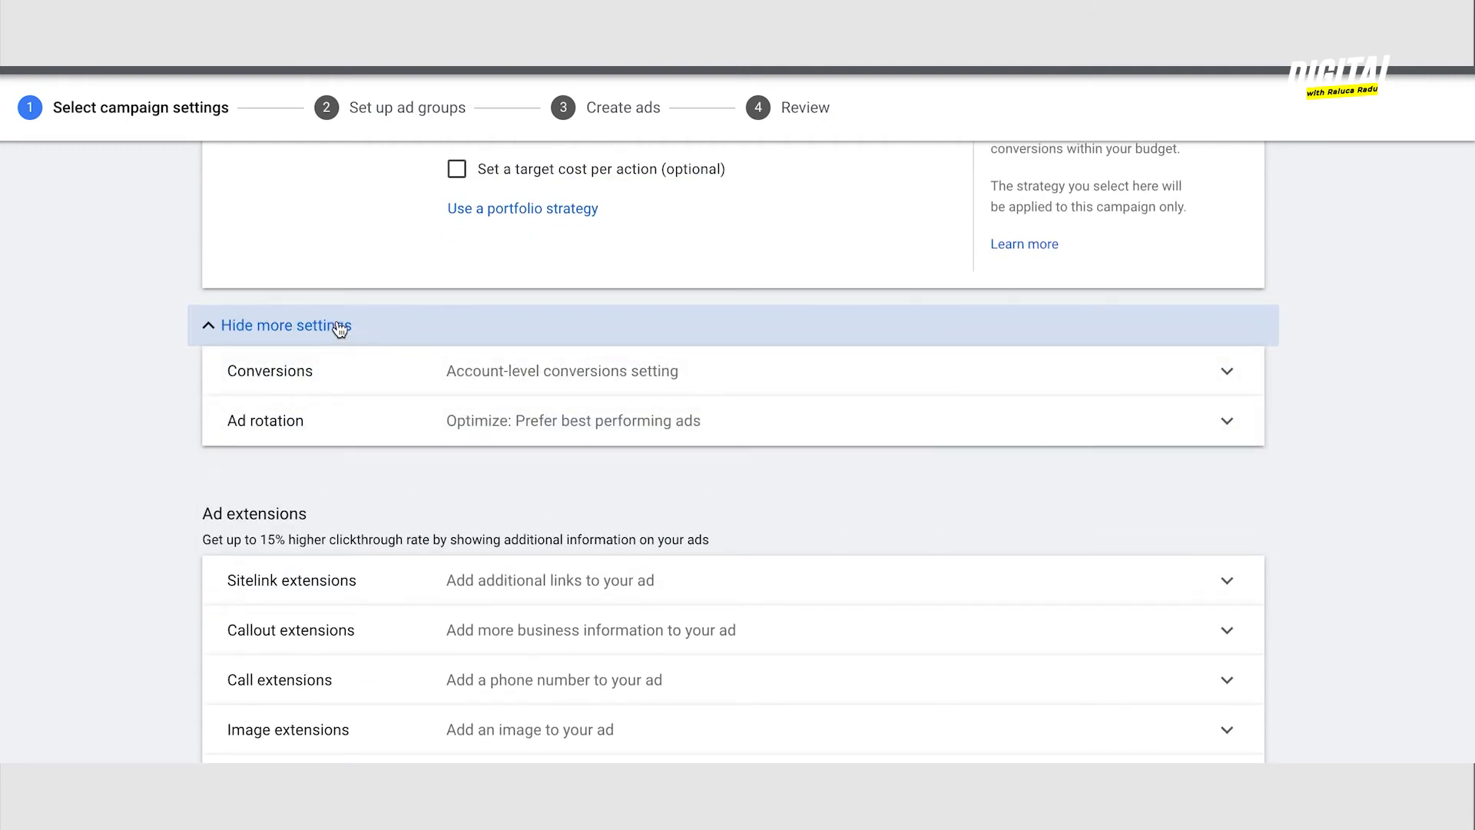
{"action": "left_click", "coordinate": [700, 373]}
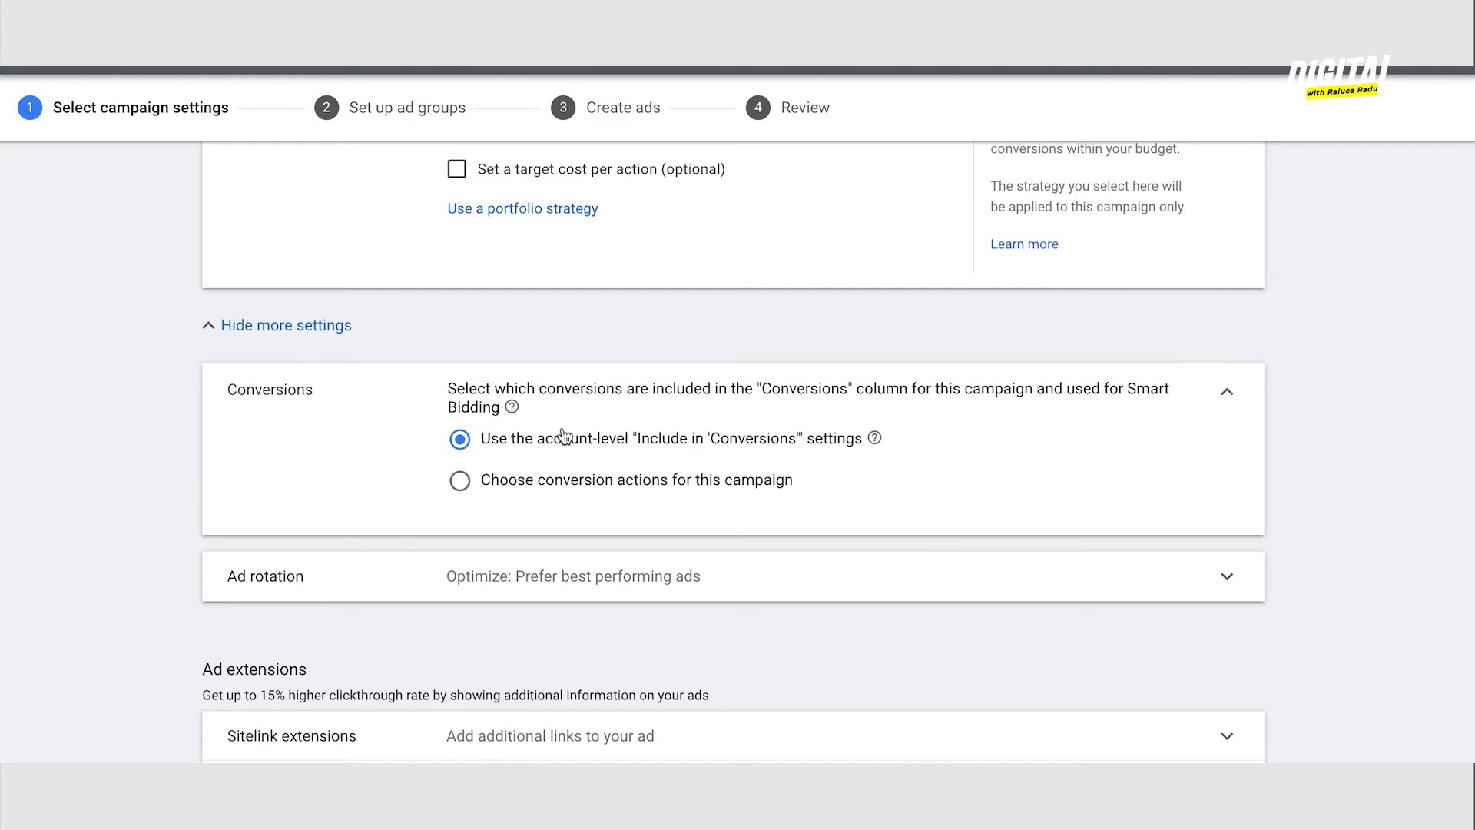
{"action": "scroll", "coordinate": [593, 277], "scroll_direction": "up", "scroll_amount": 2}
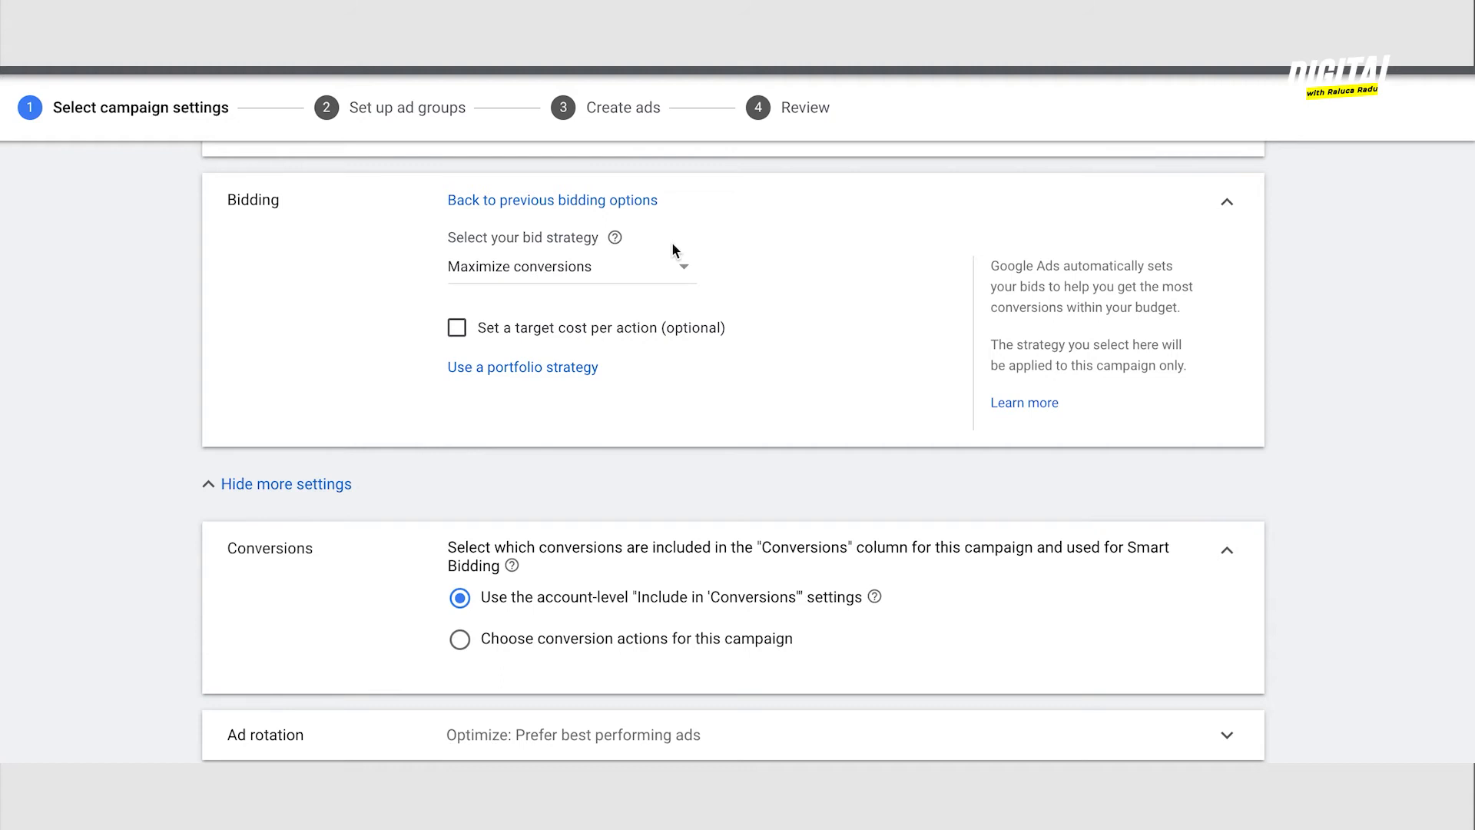
Choose campaign-specific conversion actions, select Purchase as the only one, and save the selection
{"action": "scroll", "coordinate": [592, 458], "scroll_direction": "down", "scroll_amount": 4}
{"action": "left_click", "coordinate": [623, 319]}
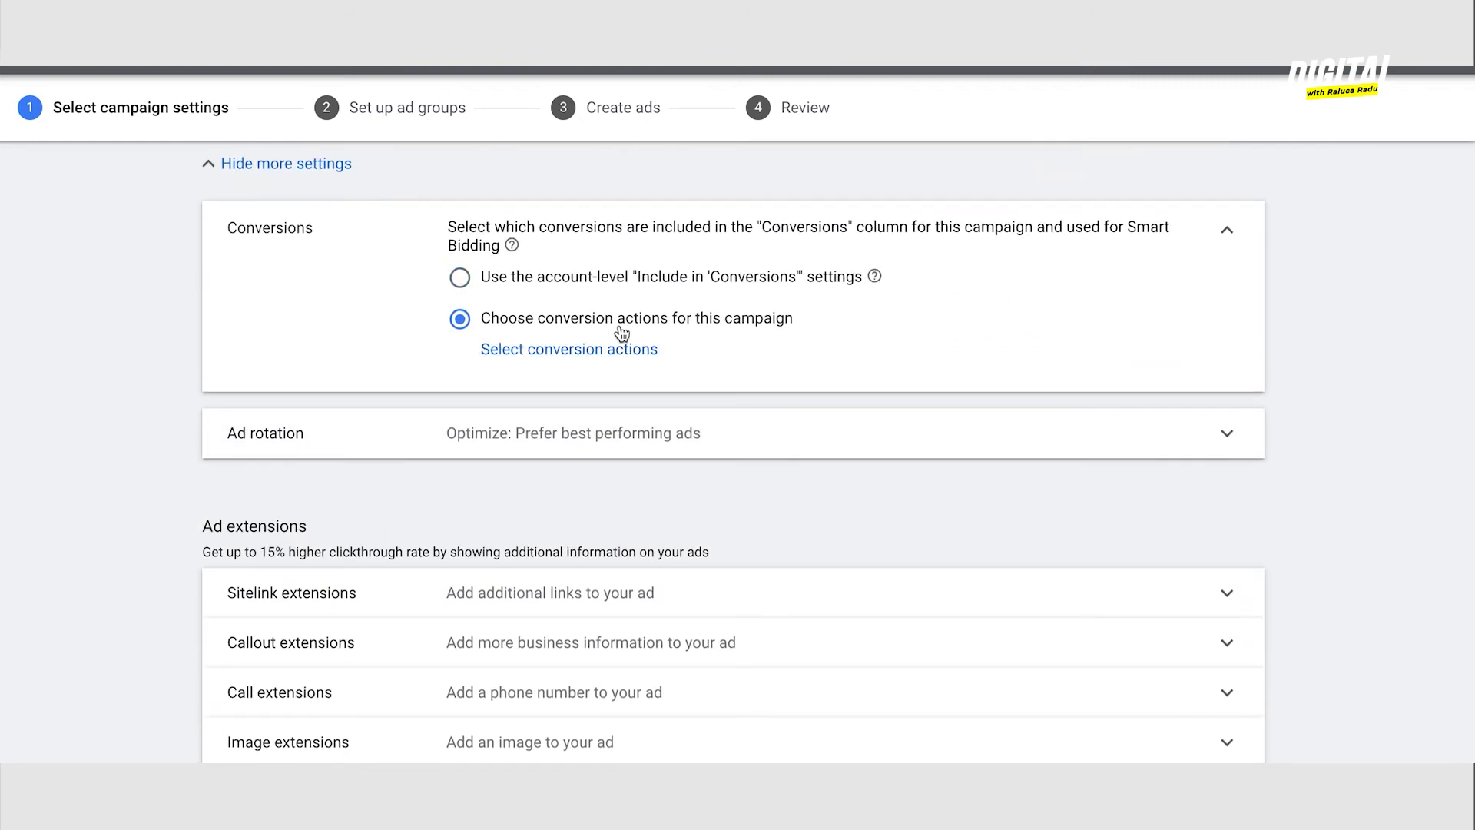
{"action": "left_click", "coordinate": [602, 353]}
{"action": "scroll", "coordinate": [563, 420], "scroll_direction": "down", "scroll_amount": 1}
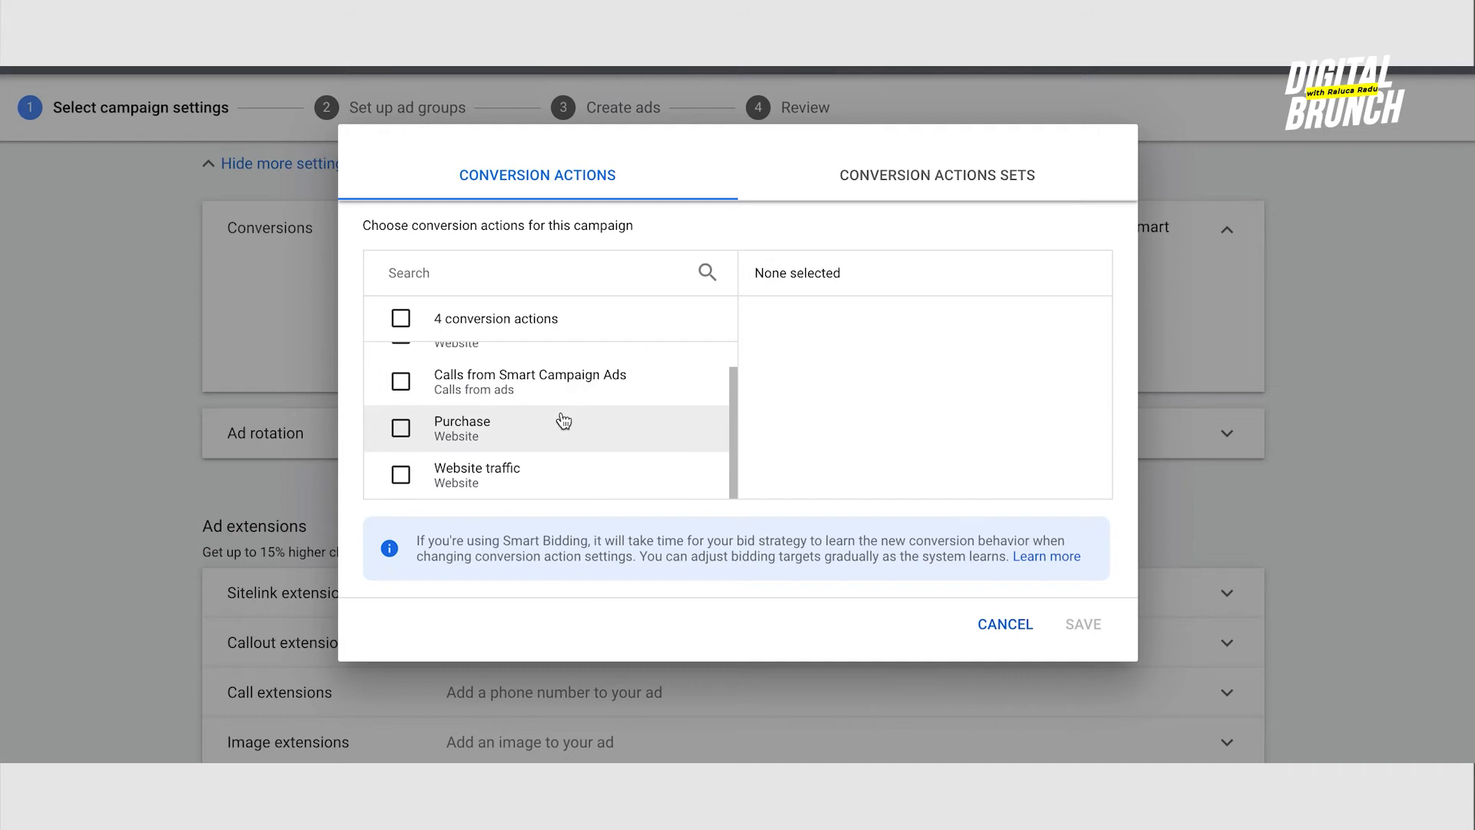
{"action": "left_click", "coordinate": [543, 425]}
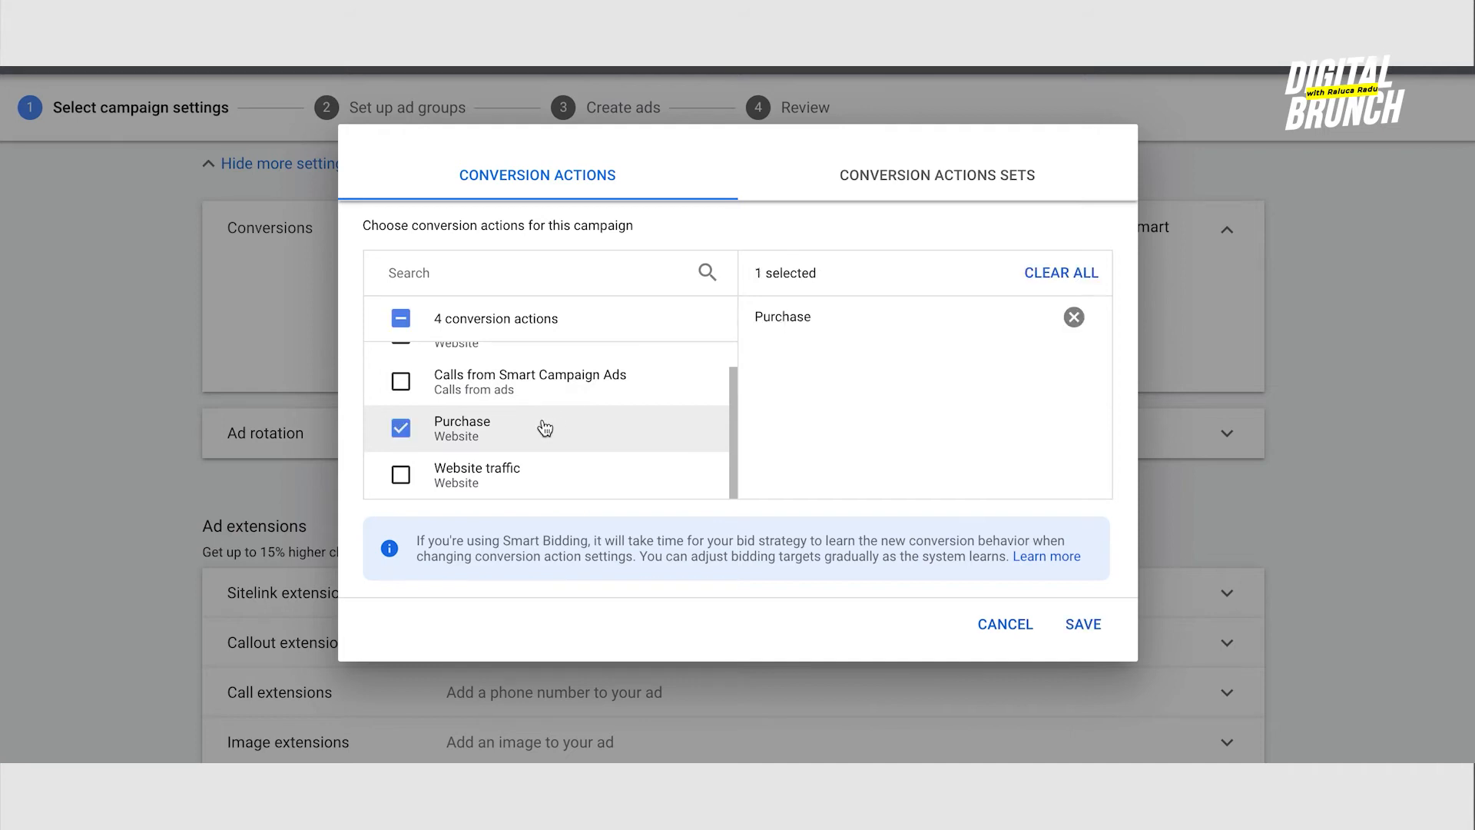
{"action": "left_click", "coordinate": [1082, 623]}
Review the bidding and conversion settings, and examine the additional ad extension types on offer
{"action": "scroll", "coordinate": [932, 350], "scroll_direction": "up", "scroll_amount": 4}
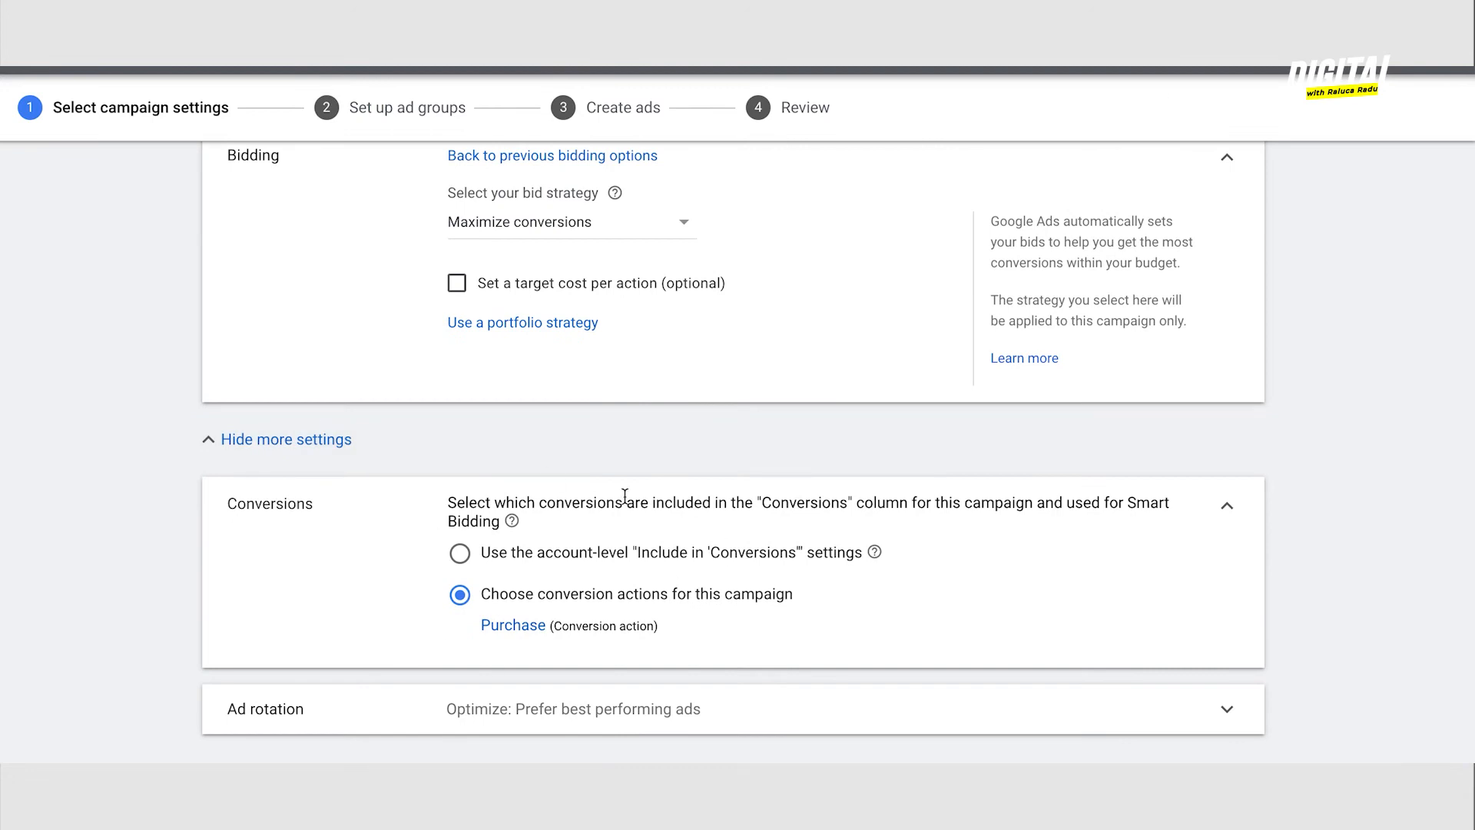
{"action": "scroll", "coordinate": [624, 495], "scroll_direction": "up", "scroll_amount": 2}
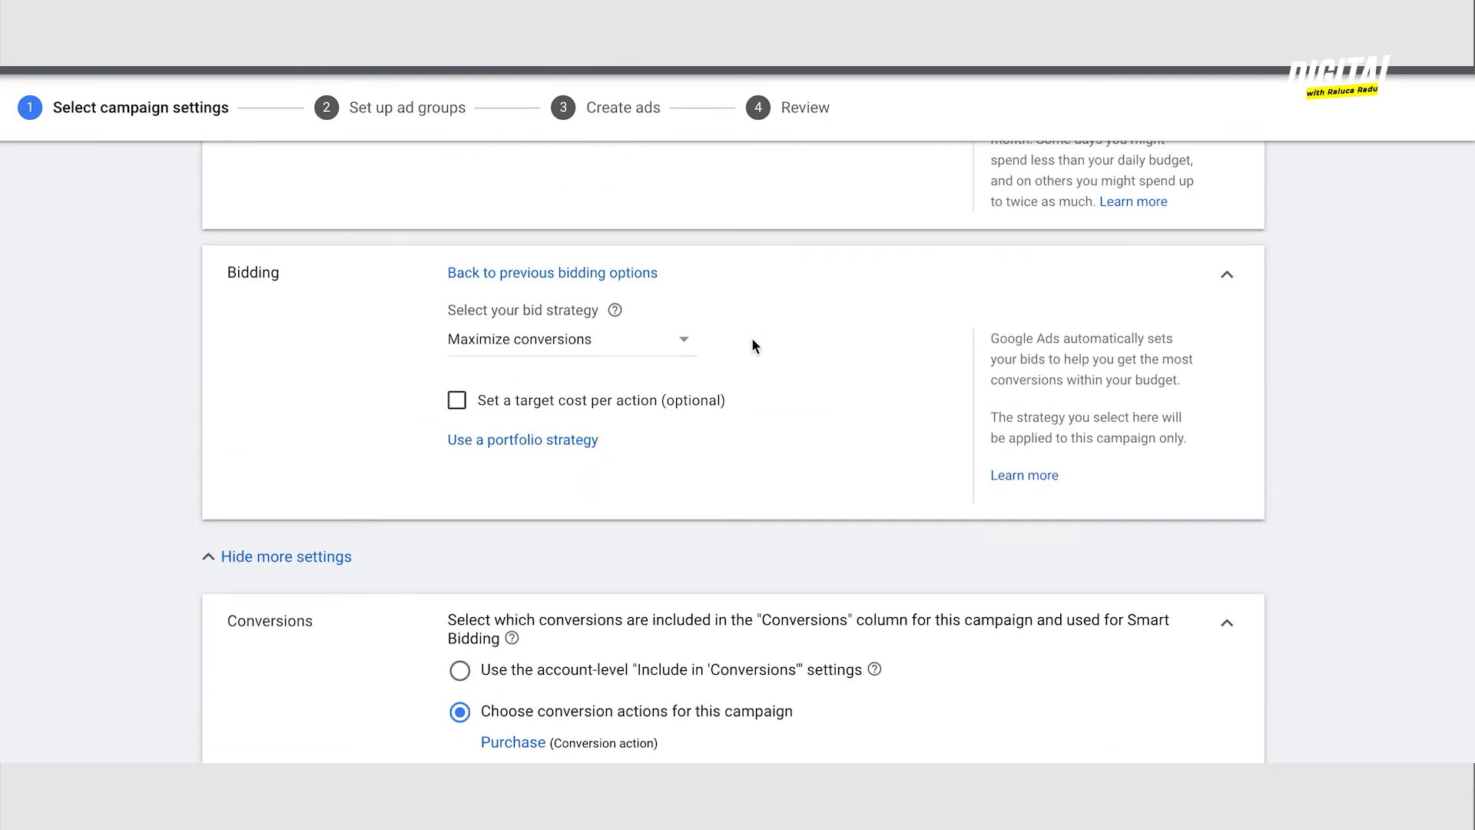
{"action": "scroll", "coordinate": [753, 344], "scroll_direction": "down", "scroll_amount": 5}
{"action": "scroll", "coordinate": [808, 407], "scroll_direction": "down", "scroll_amount": 2}
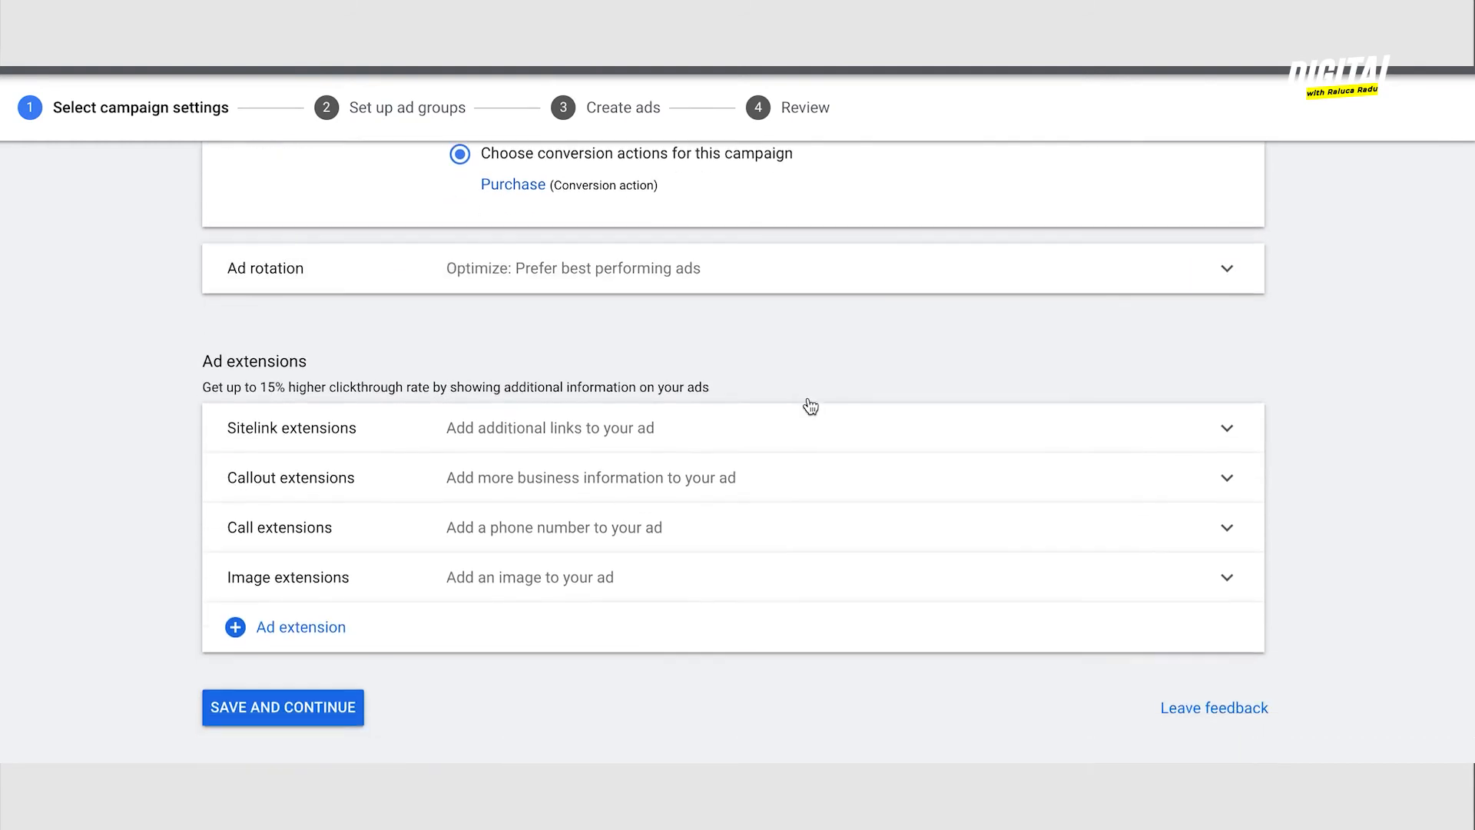
{"action": "scroll", "coordinate": [811, 405], "scroll_direction": "down", "scroll_amount": 1}
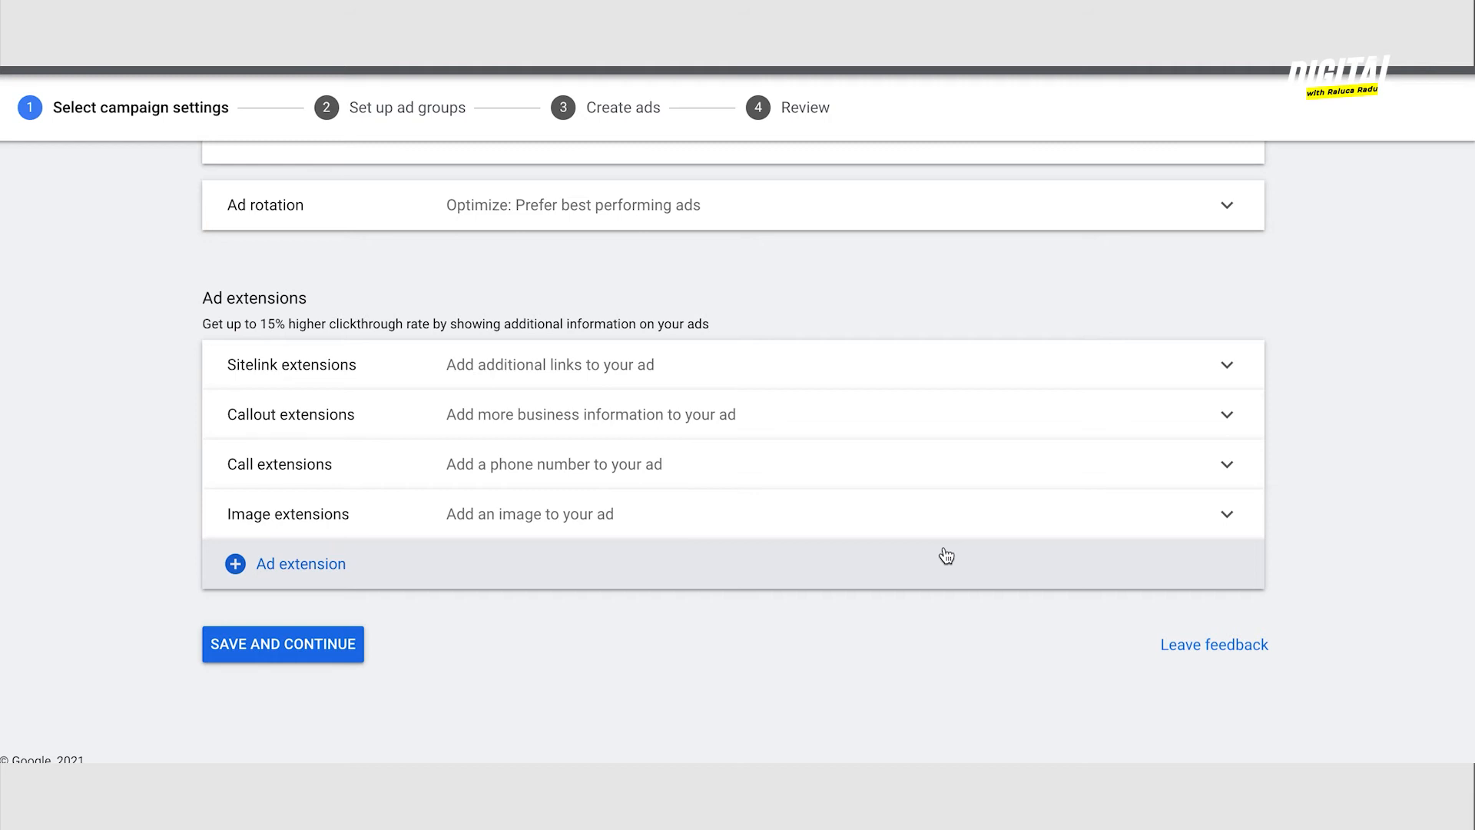
{"action": "left_click", "coordinate": [287, 568]}
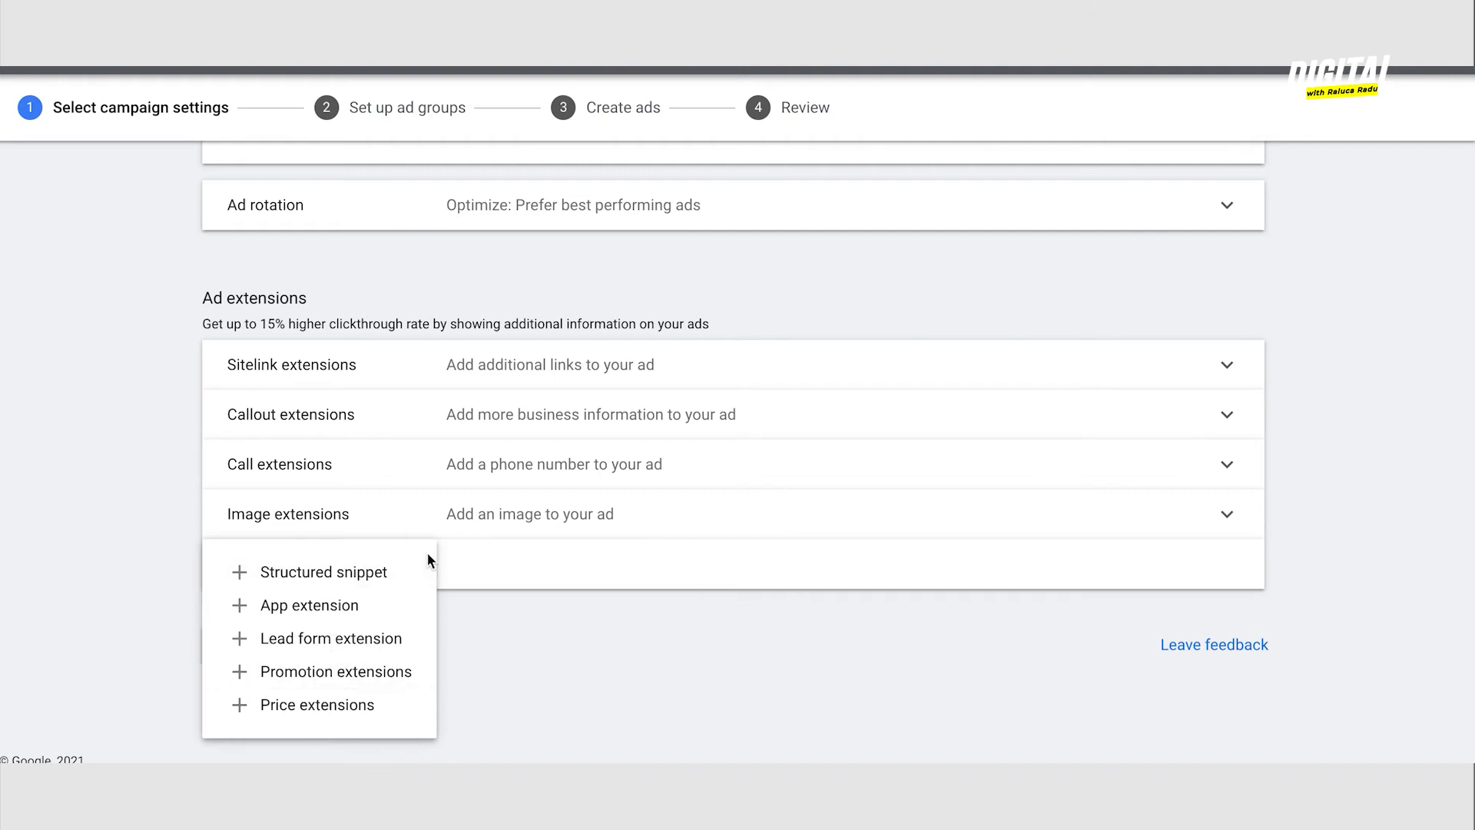
{"action": "left_click", "coordinate": [1372, 502]}
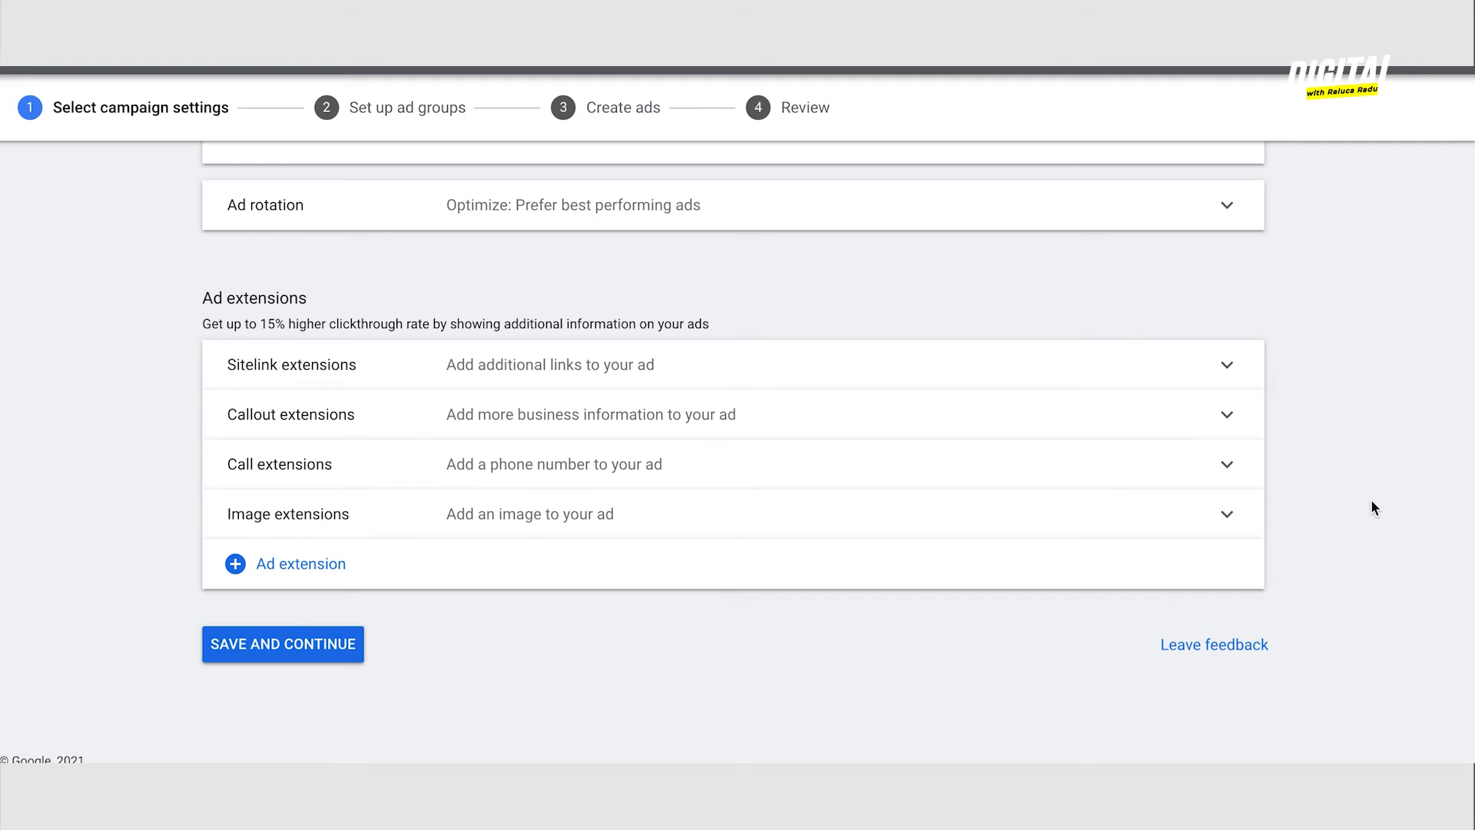
Expand the sitelink extensions, open the form for new sitelinks and examine its fields and options
{"action": "left_click", "coordinate": [1221, 369]}
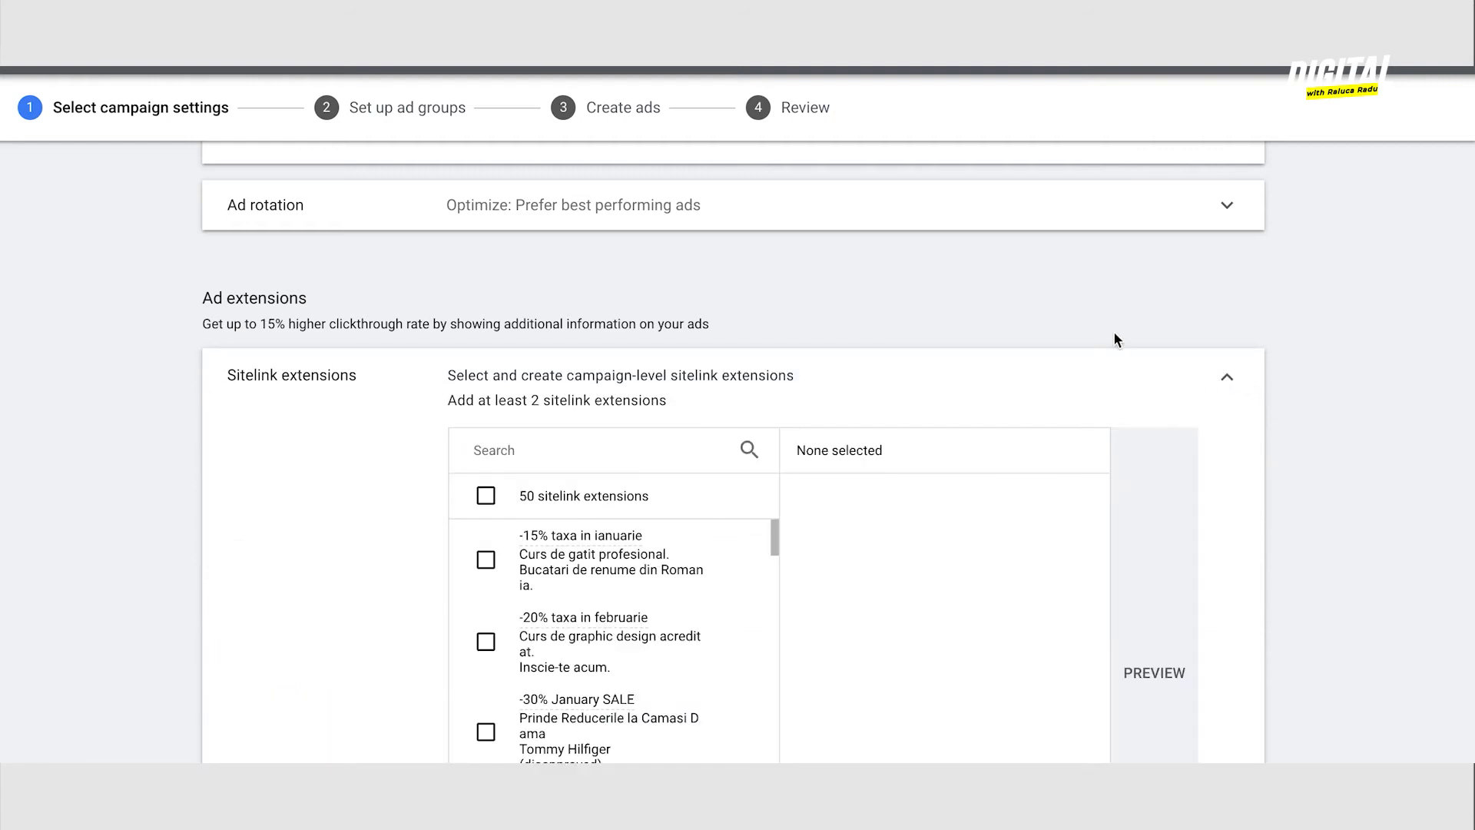
{"action": "scroll", "coordinate": [1116, 339], "scroll_direction": "down", "scroll_amount": 4}
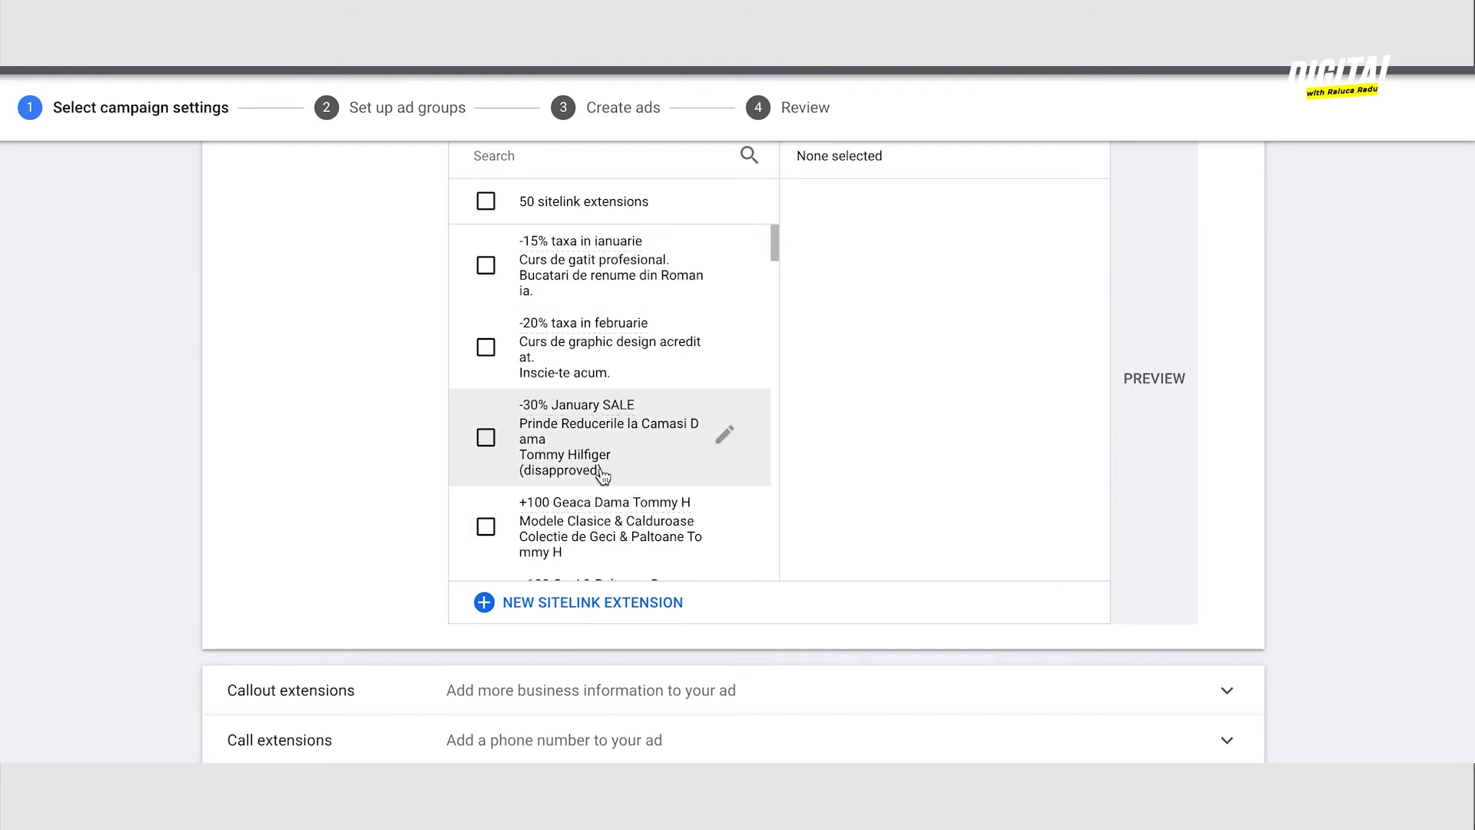
{"action": "left_click", "coordinate": [570, 608]}
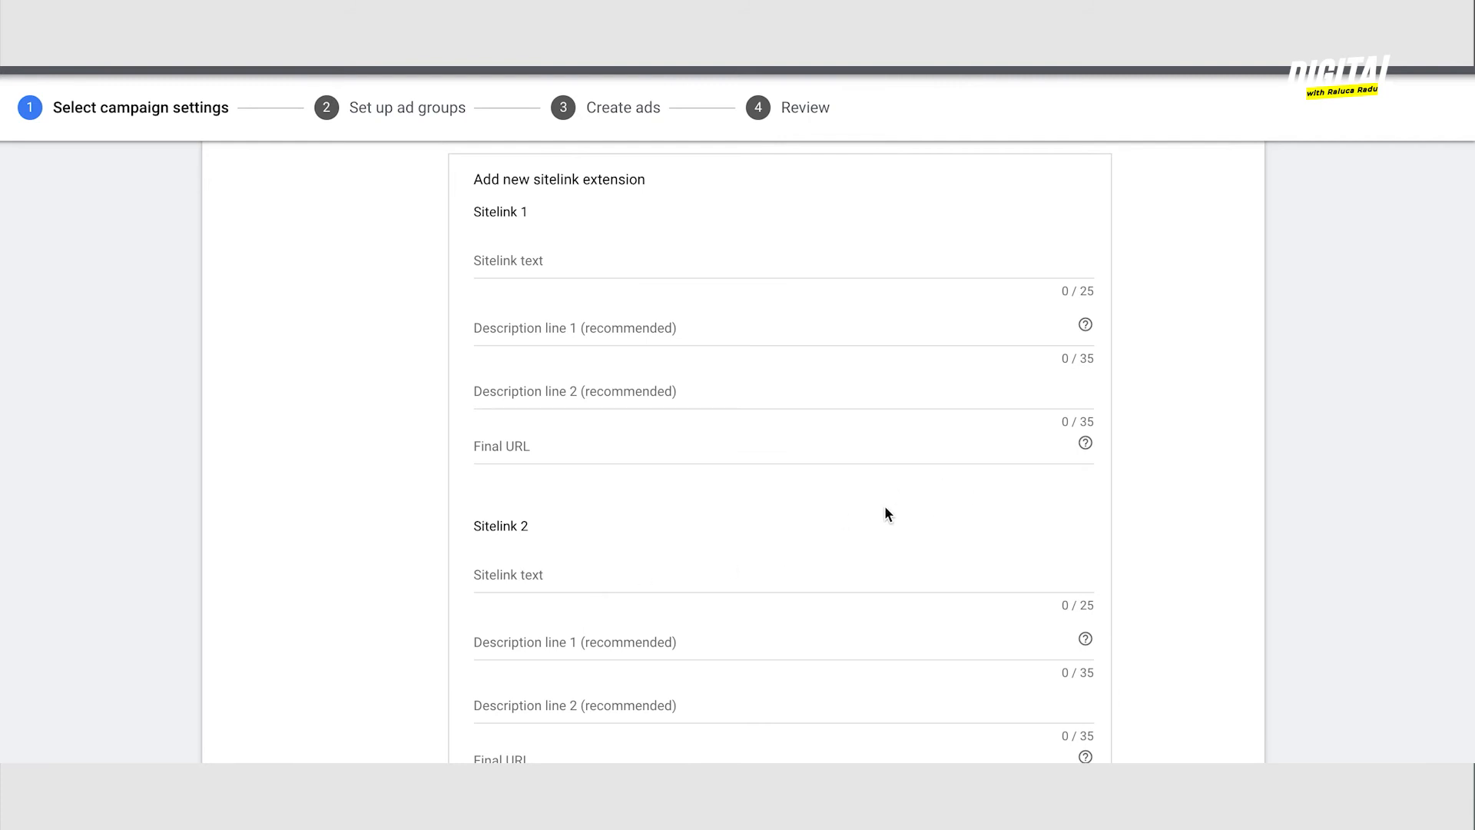
{"action": "scroll", "coordinate": [883, 513], "scroll_direction": "down", "scroll_amount": 15}
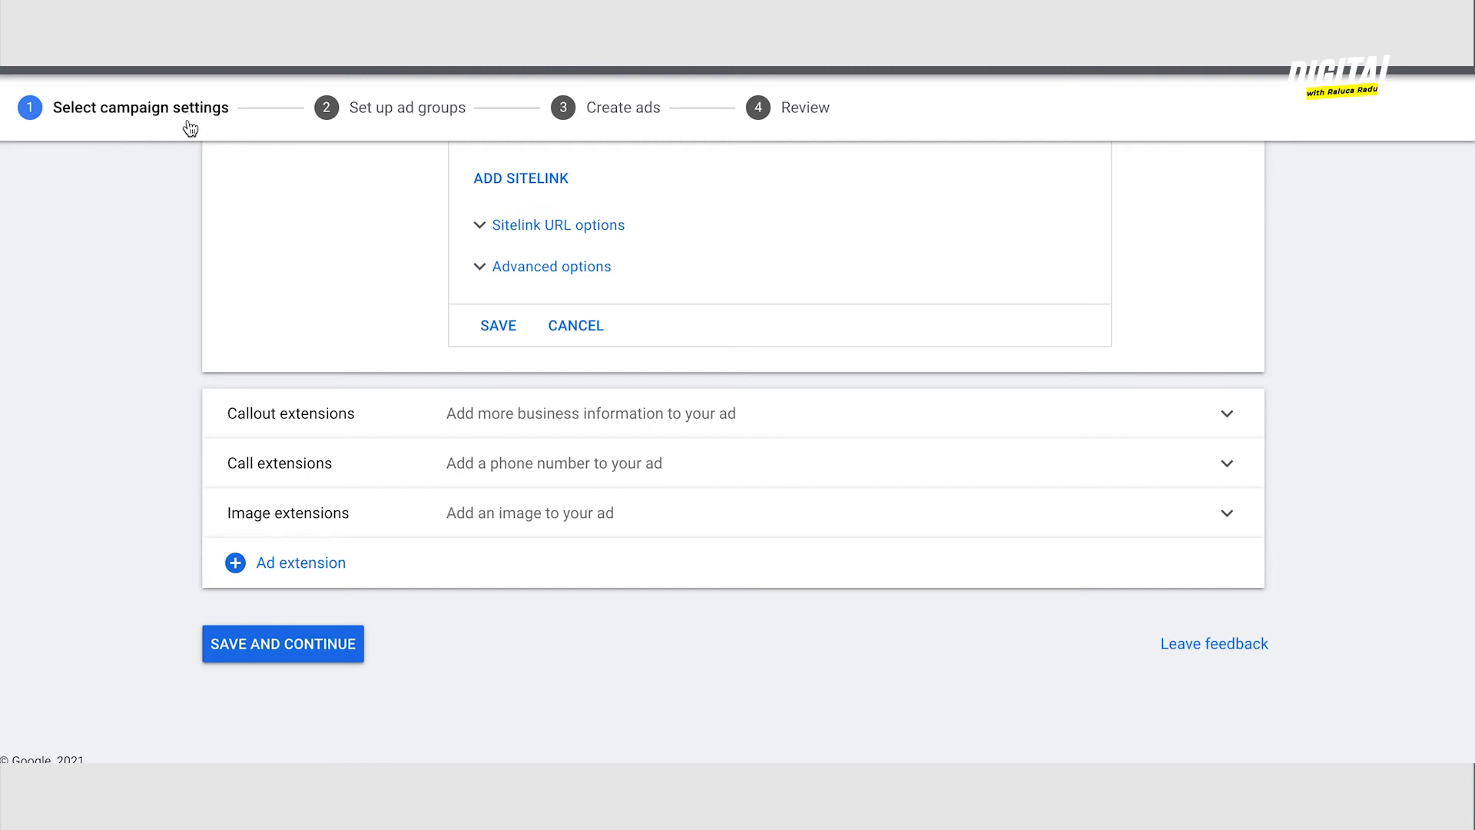
Save the campaign settings, continue to the ad group setup and enter the suggested keyword list for editing
{"action": "left_click", "coordinate": [301, 644]}
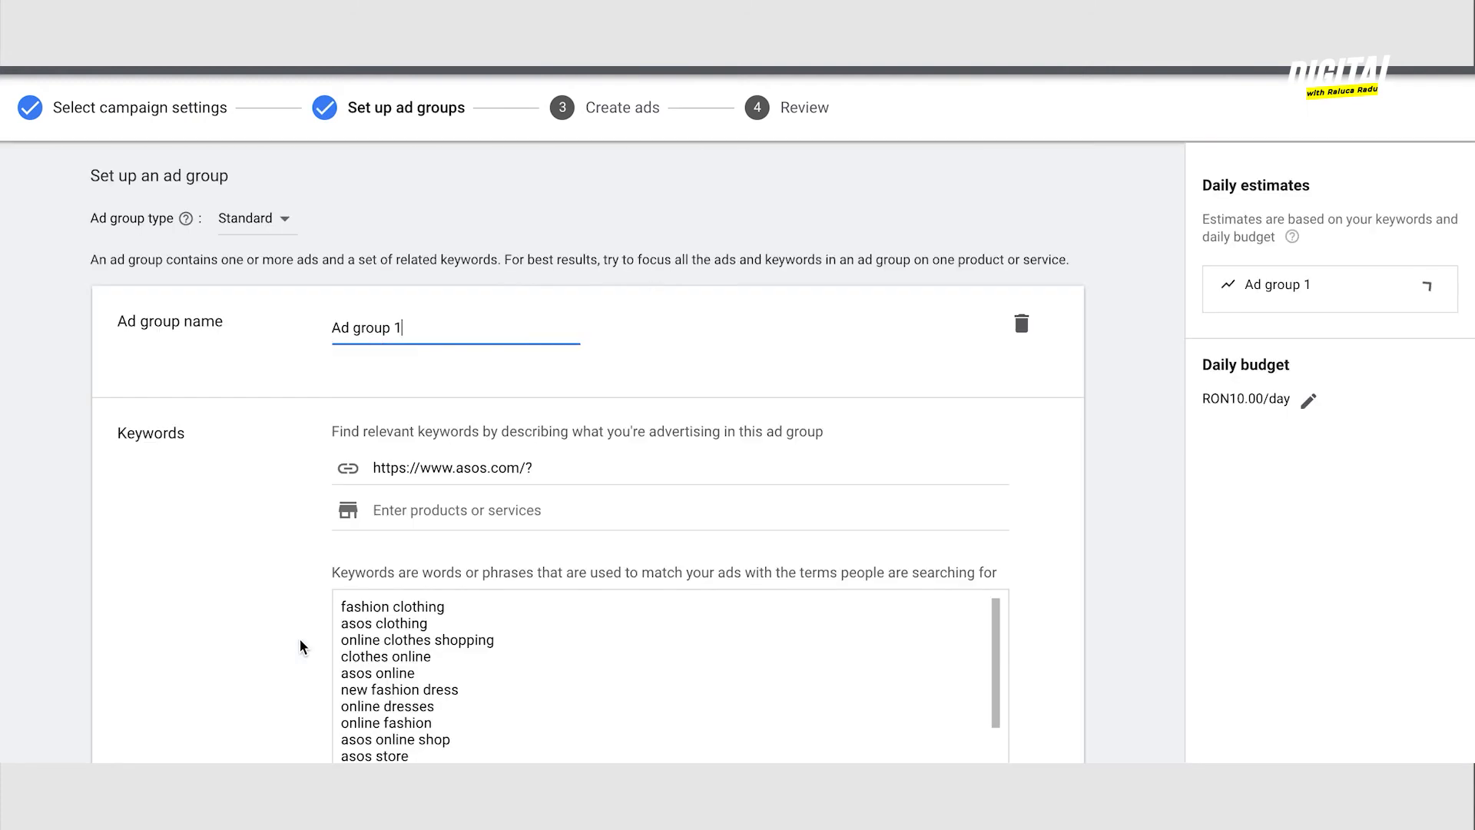
{"action": "scroll", "coordinate": [568, 419], "scroll_direction": "down", "scroll_amount": 3}
{"action": "scroll", "coordinate": [568, 419], "scroll_direction": "up", "scroll_amount": 2}
{"action": "scroll", "coordinate": [568, 419], "scroll_direction": "down", "scroll_amount": 5}
{"action": "left_click", "coordinate": [450, 504]}
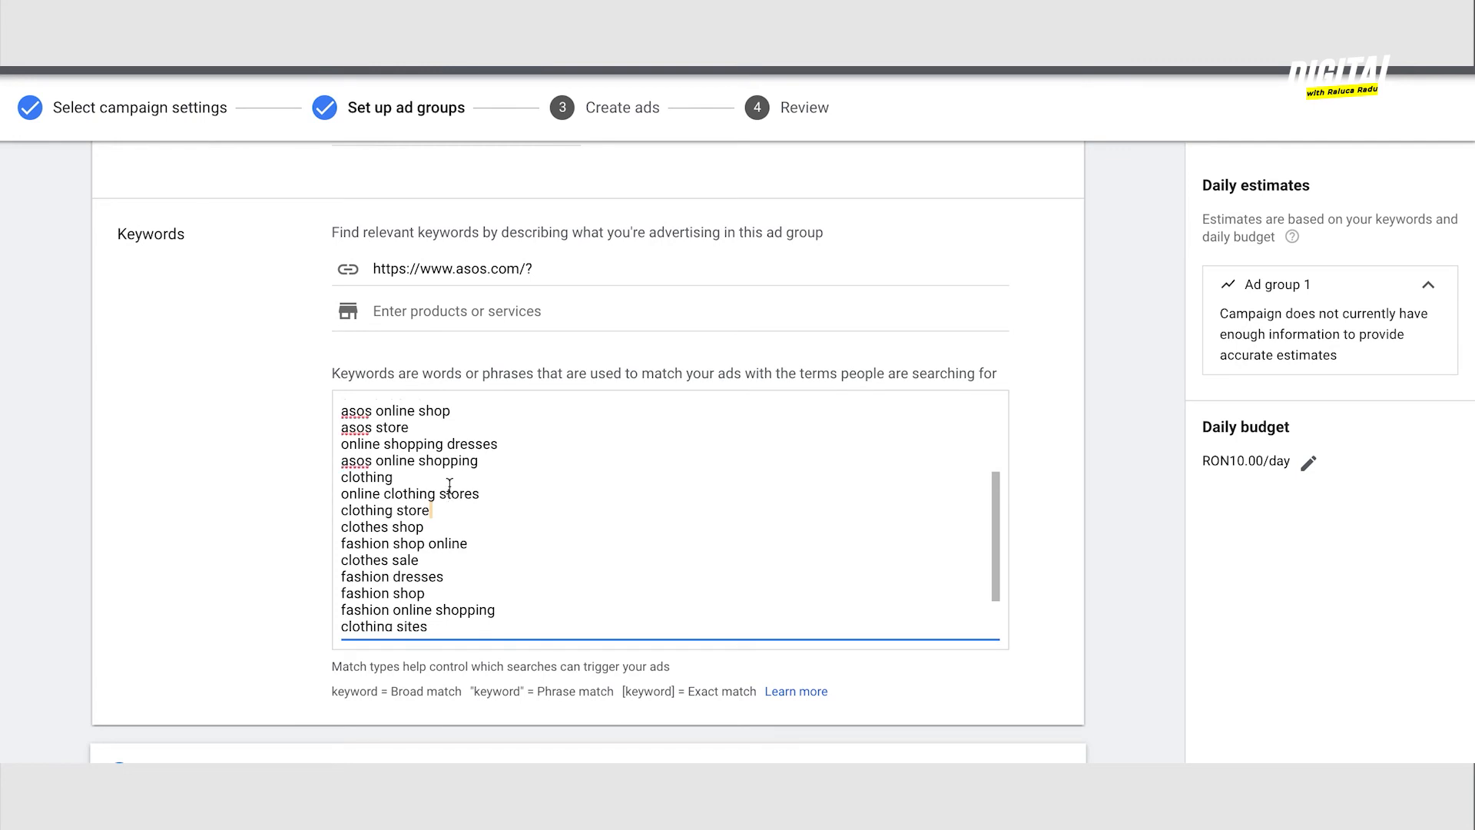
Look through the suggested keyword list and add a closing quotation mark to the keyword fashion clothing
{"action": "scroll", "coordinate": [449, 461], "scroll_direction": "down", "scroll_amount": 2}
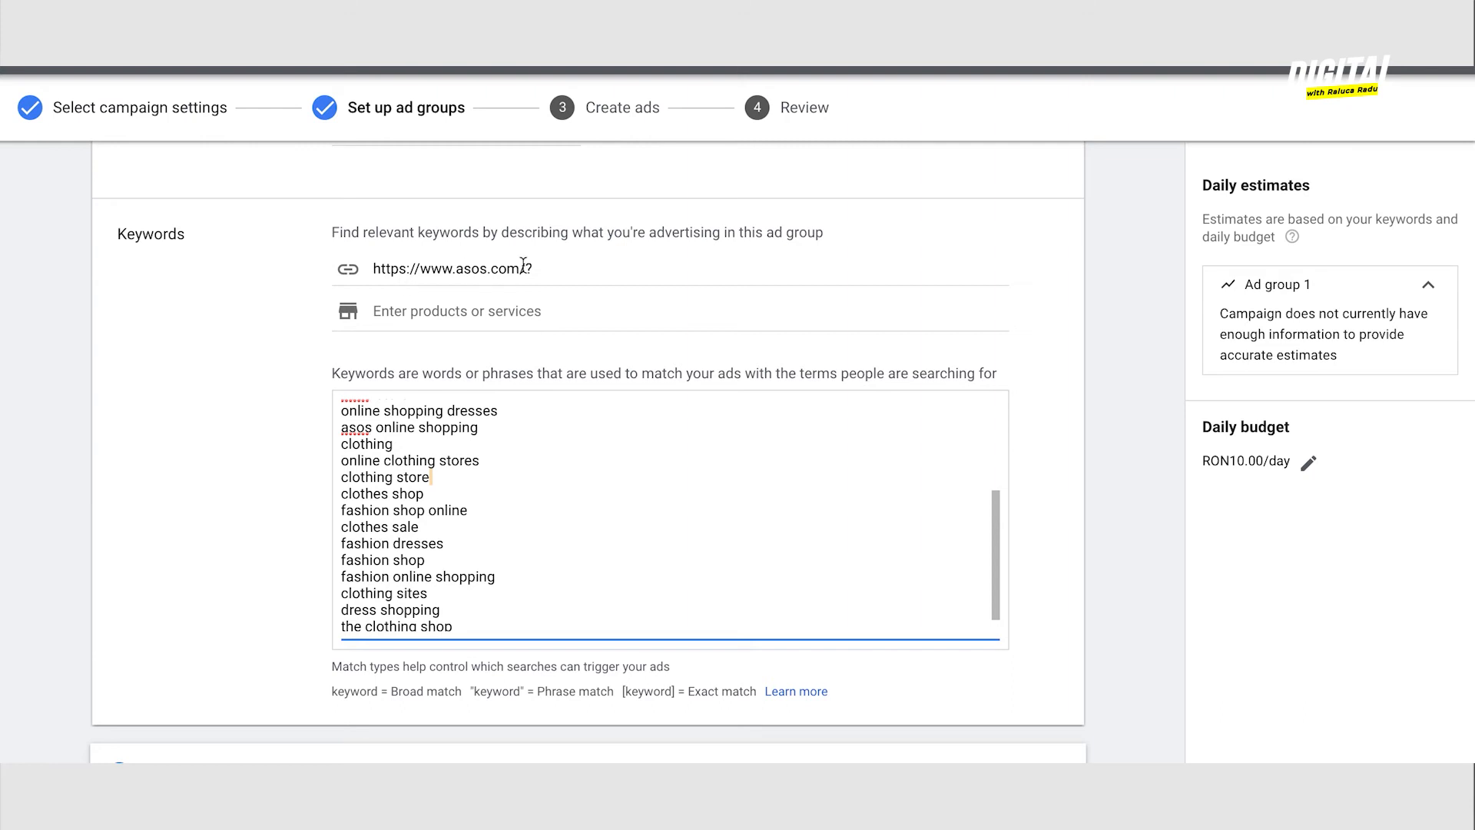
{"action": "scroll", "coordinate": [786, 206], "scroll_direction": "down", "scroll_amount": 2}
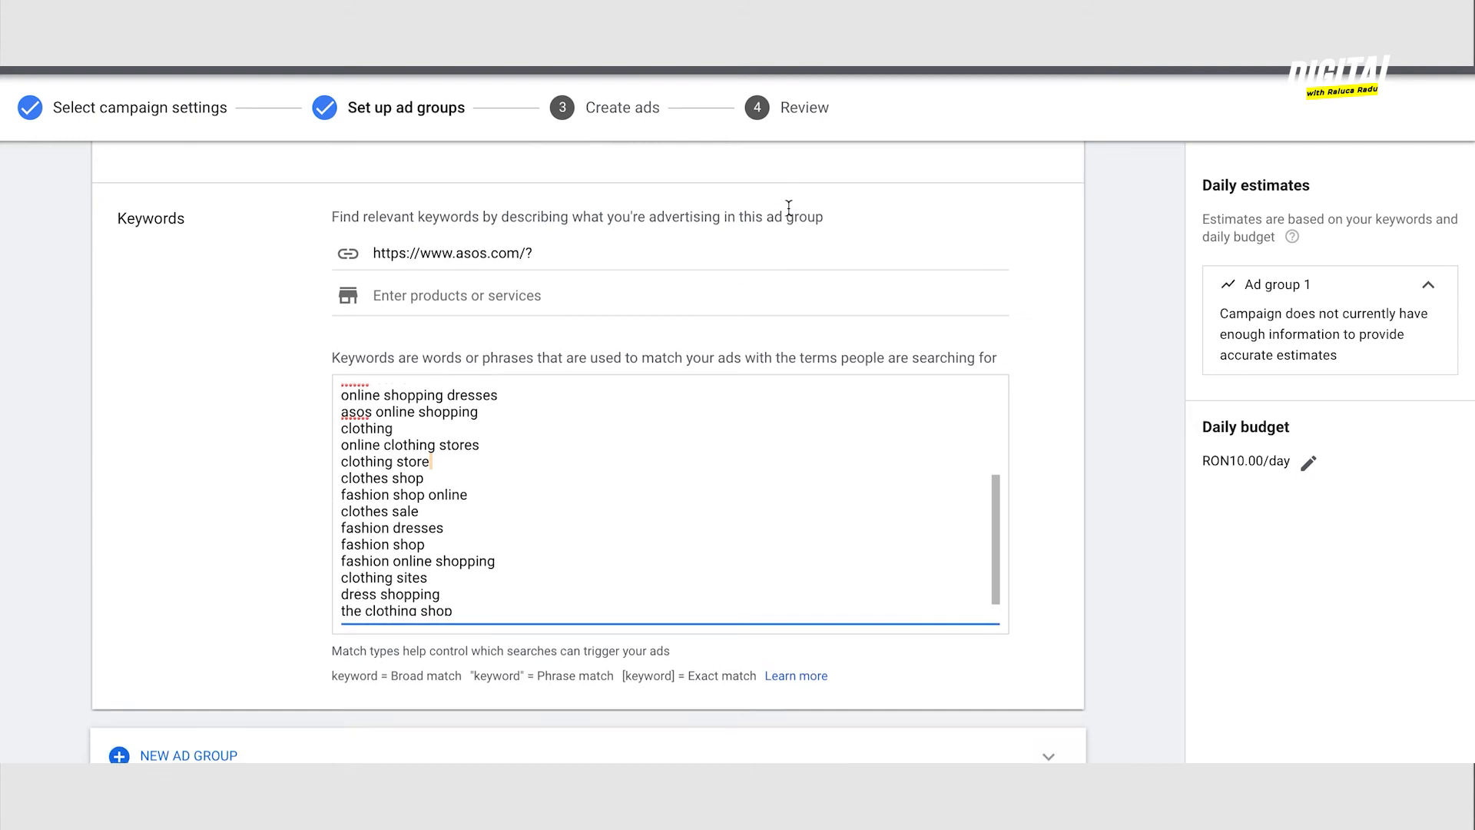
{"action": "scroll", "coordinate": [619, 428], "scroll_direction": "up", "scroll_amount": 5}
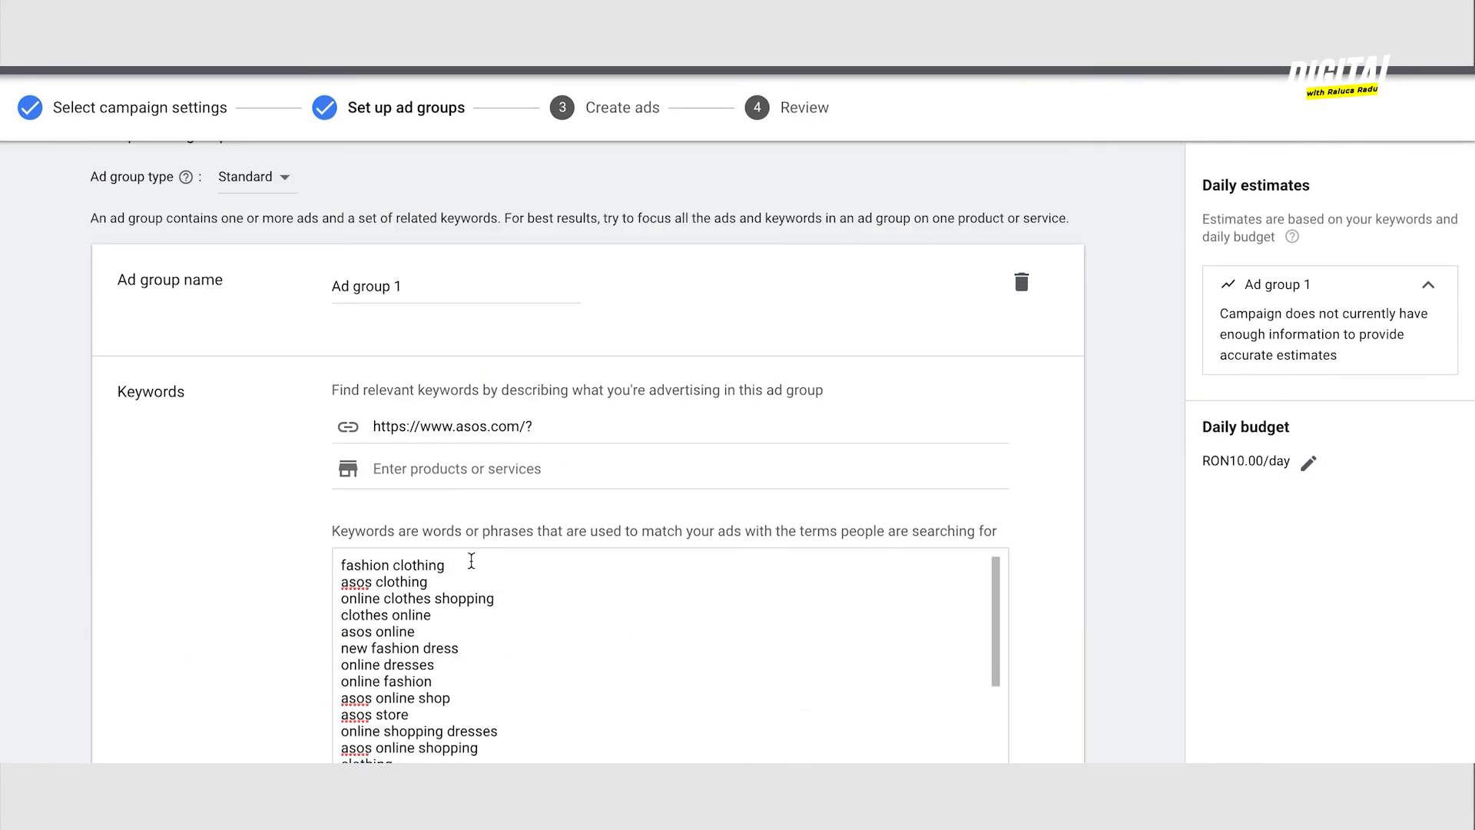
{"action": "left_click", "coordinate": [471, 561]}
{"action": "type", "text": "\""}
{"action": "scroll", "coordinate": [420, 565], "scroll_direction": "down", "scroll_amount": 3}
Make the keyword online clothing stores an exact match by enclosing it in square brackets
{"action": "triple_click", "coordinate": [366, 567]}
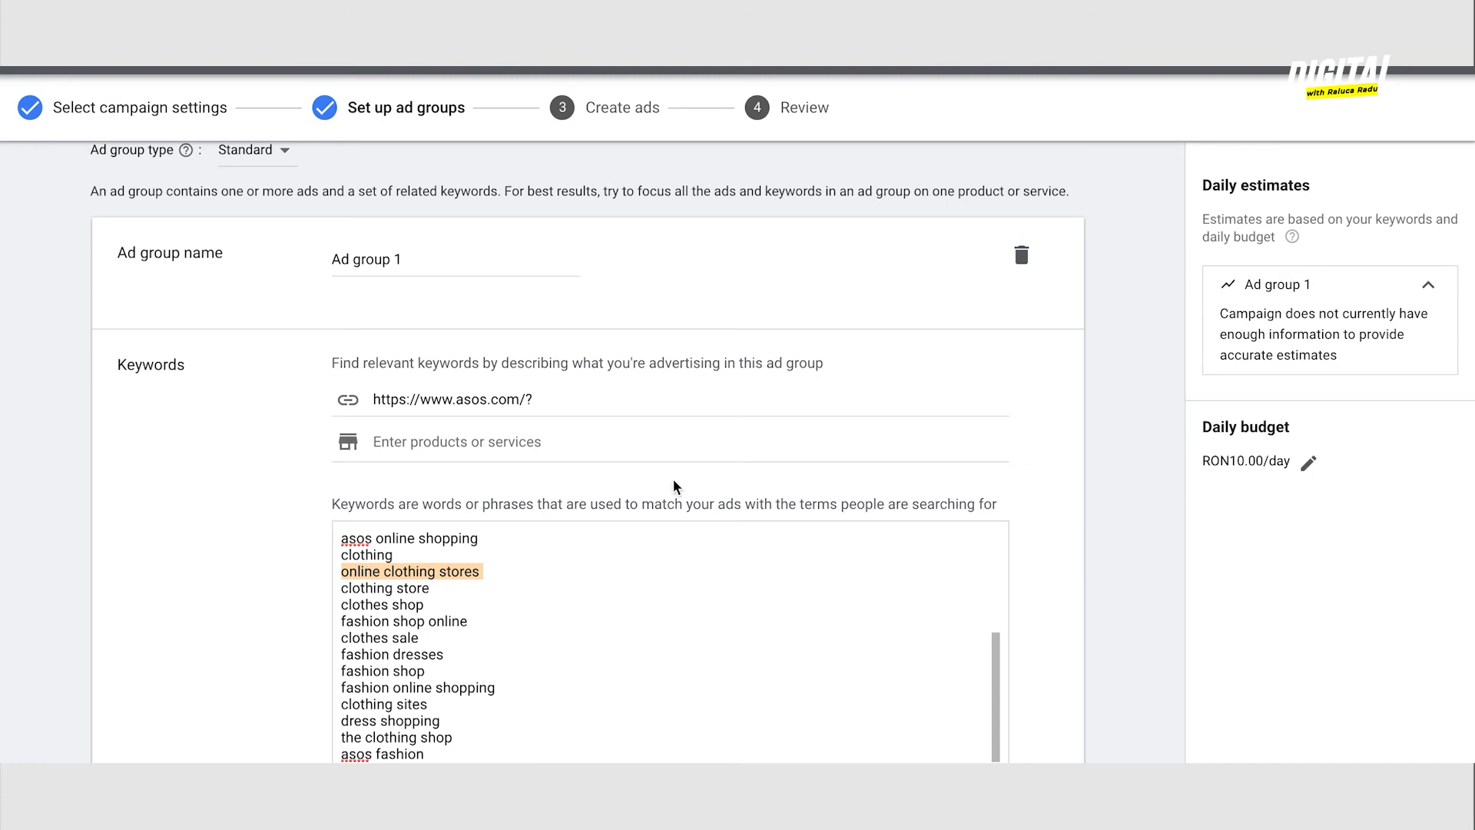
{"action": "scroll", "coordinate": [676, 484], "scroll_direction": "down", "scroll_amount": 1}
{"action": "left_click", "coordinate": [521, 472]}
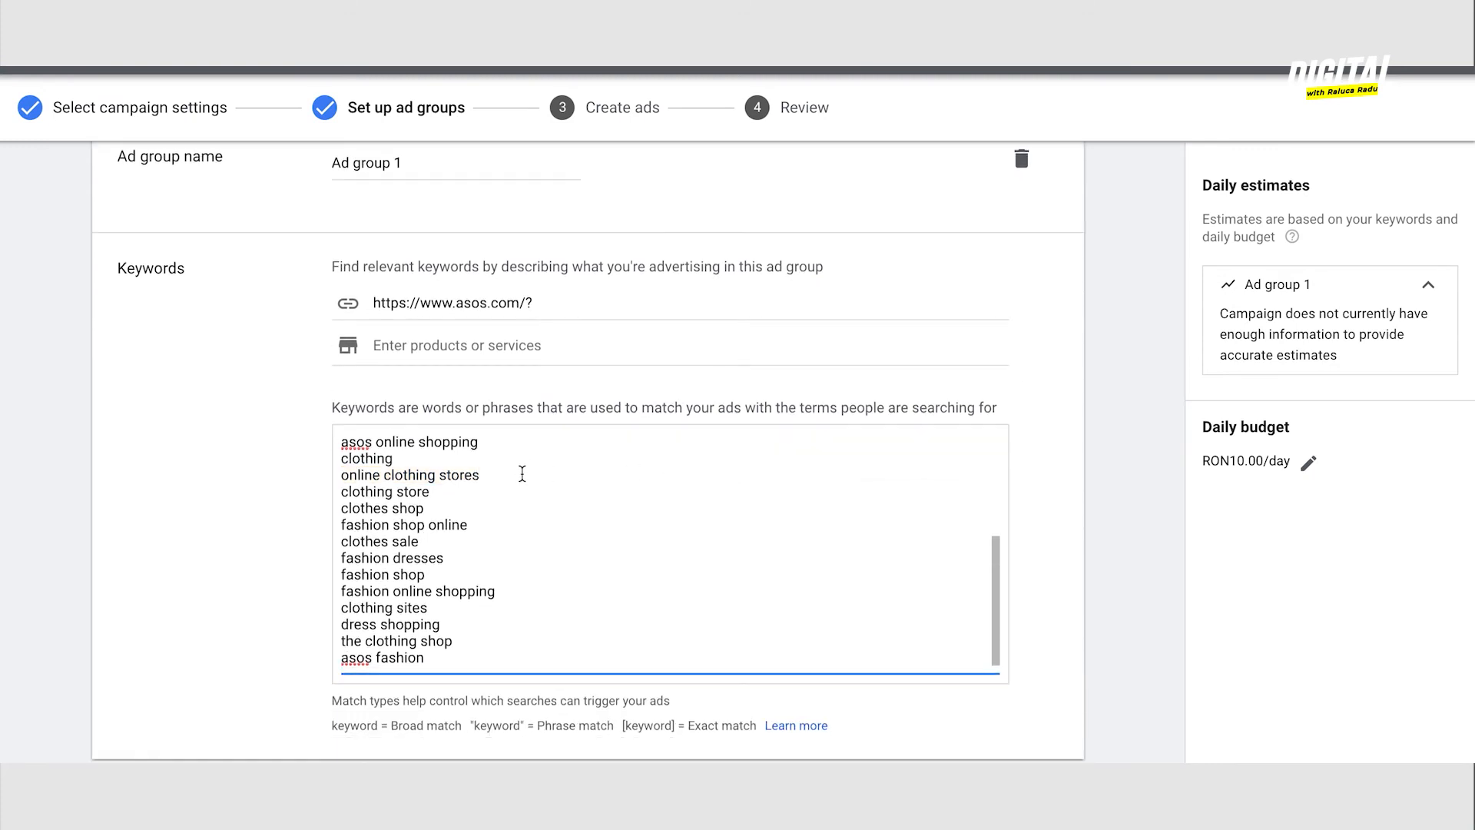
{"action": "type", "text": "]"}
{"action": "key", "text": "BackSpace"}
{"action": "type", "text": "]"}
{"action": "left_click", "coordinate": [342, 475]}
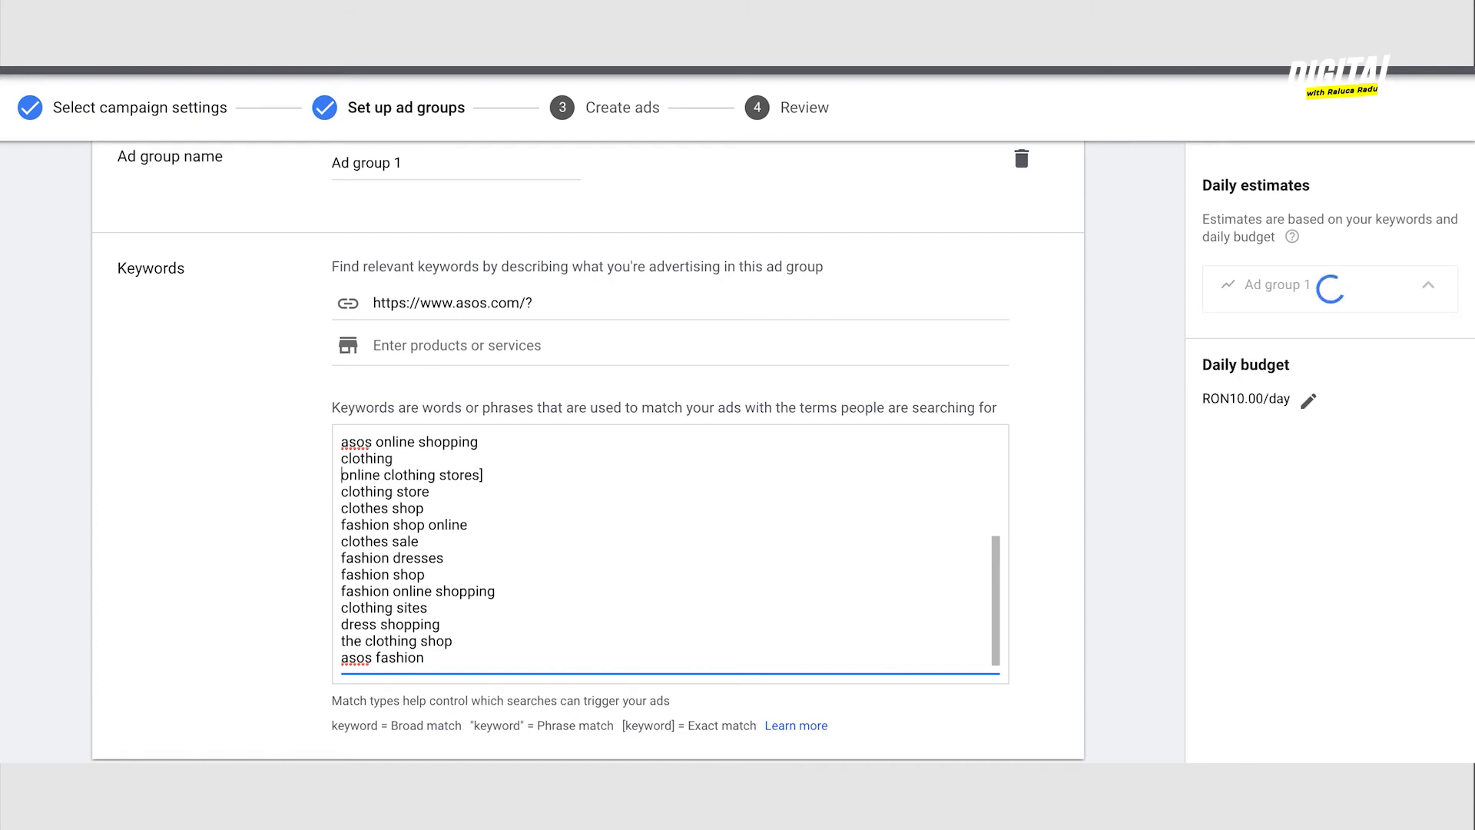
{"action": "type", "text": "["}
Save the ad group and continue to creating the ads
{"action": "scroll", "coordinate": [676, 485], "scroll_direction": "down", "scroll_amount": 1}
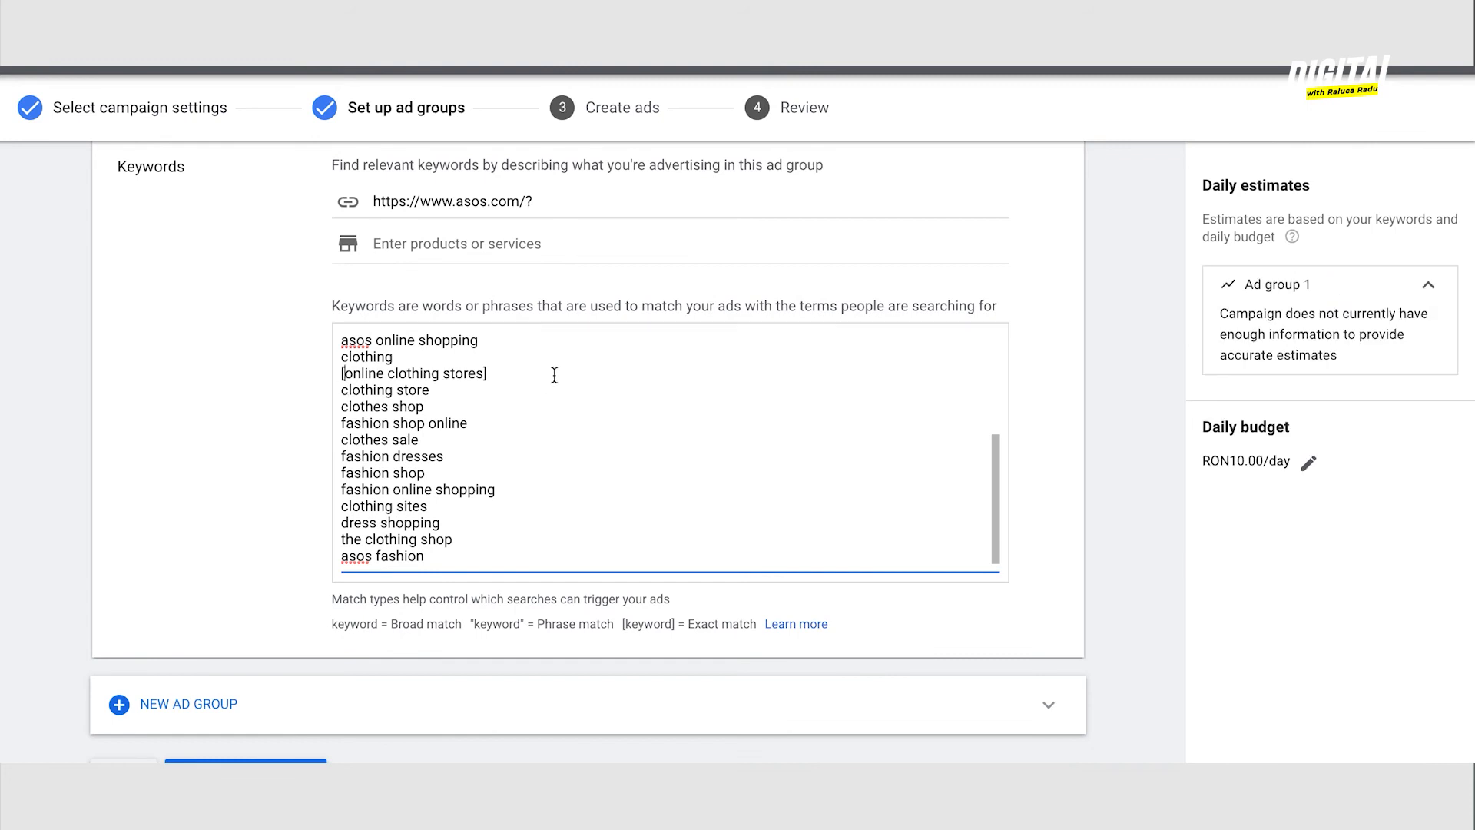
{"action": "scroll", "coordinate": [552, 373], "scroll_direction": "down", "scroll_amount": 1}
{"action": "left_click", "coordinate": [299, 711]}
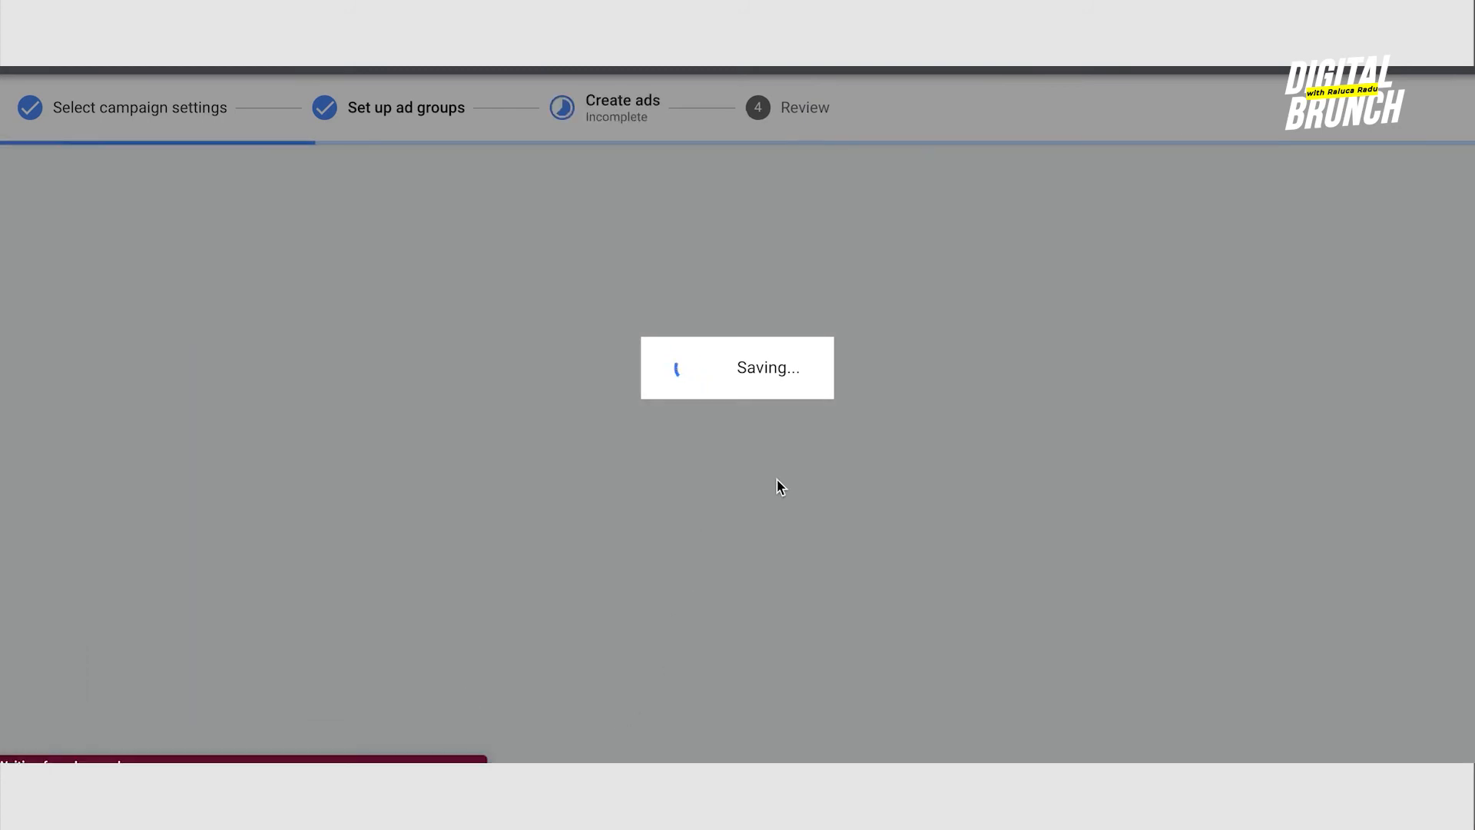
Examine the responsive search ad form, including its final URL, display path, headlines and descriptions
{"action": "scroll", "coordinate": [803, 282], "scroll_direction": "down", "scroll_amount": 2}
{"action": "scroll", "coordinate": [804, 282], "scroll_direction": "down", "scroll_amount": 2}
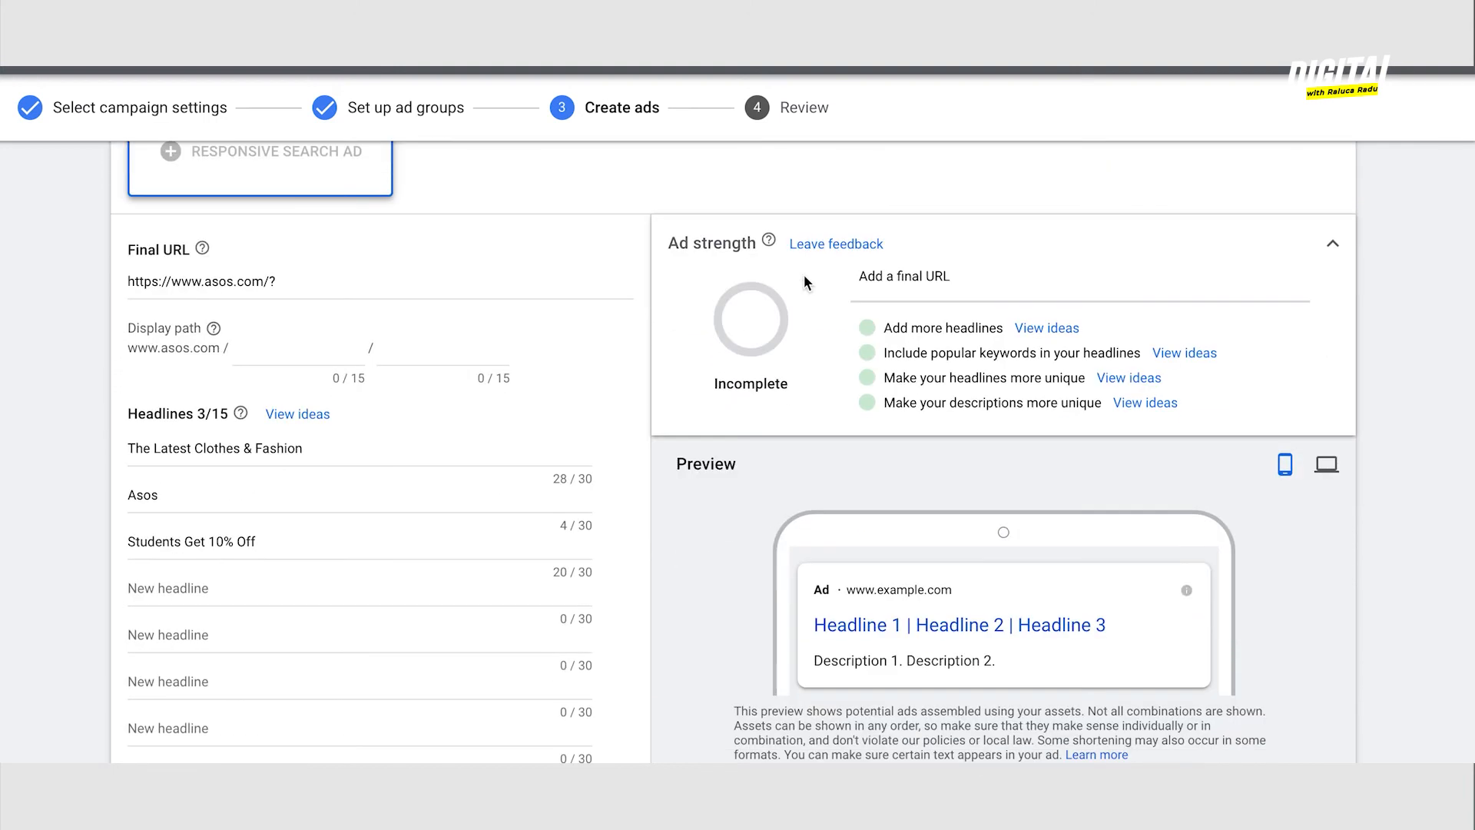
{"action": "scroll", "coordinate": [454, 307], "scroll_direction": "down", "scroll_amount": 3}
{"action": "scroll", "coordinate": [453, 307], "scroll_direction": "down", "scroll_amount": 1}
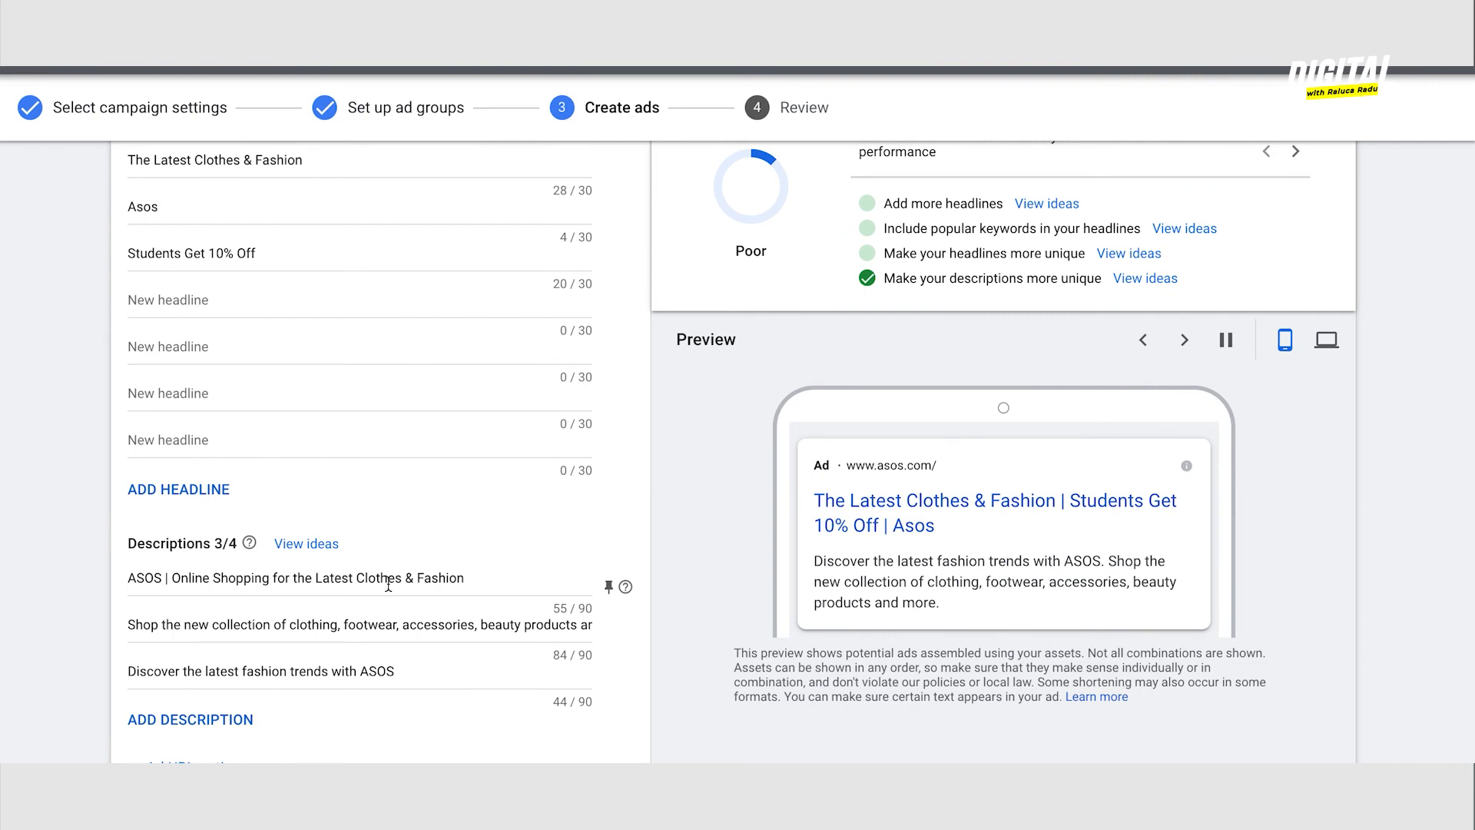
{"action": "scroll", "coordinate": [522, 365], "scroll_direction": "up", "scroll_amount": 5}
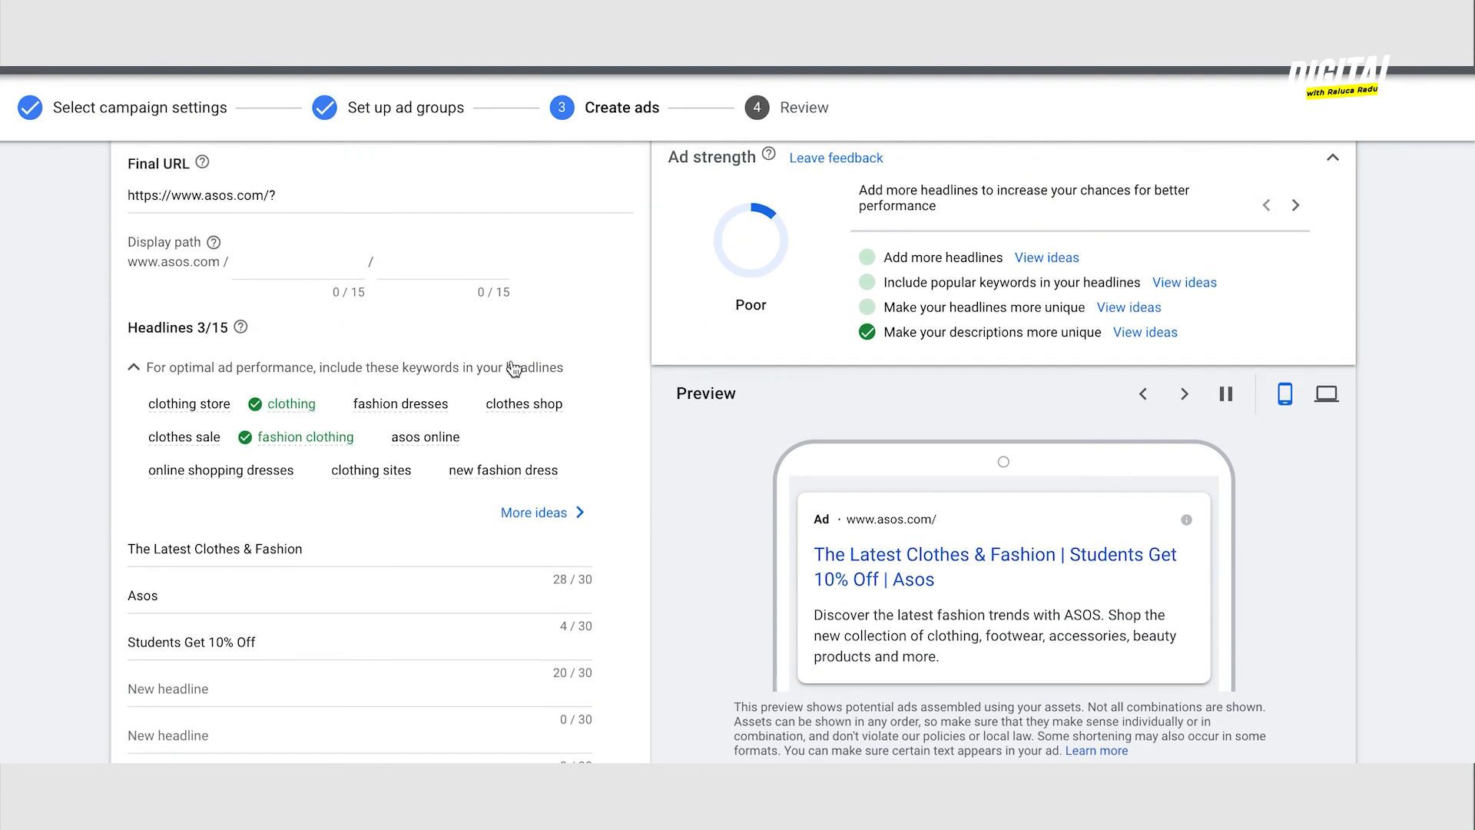
{"action": "scroll", "coordinate": [513, 369], "scroll_direction": "up", "scroll_amount": 4}
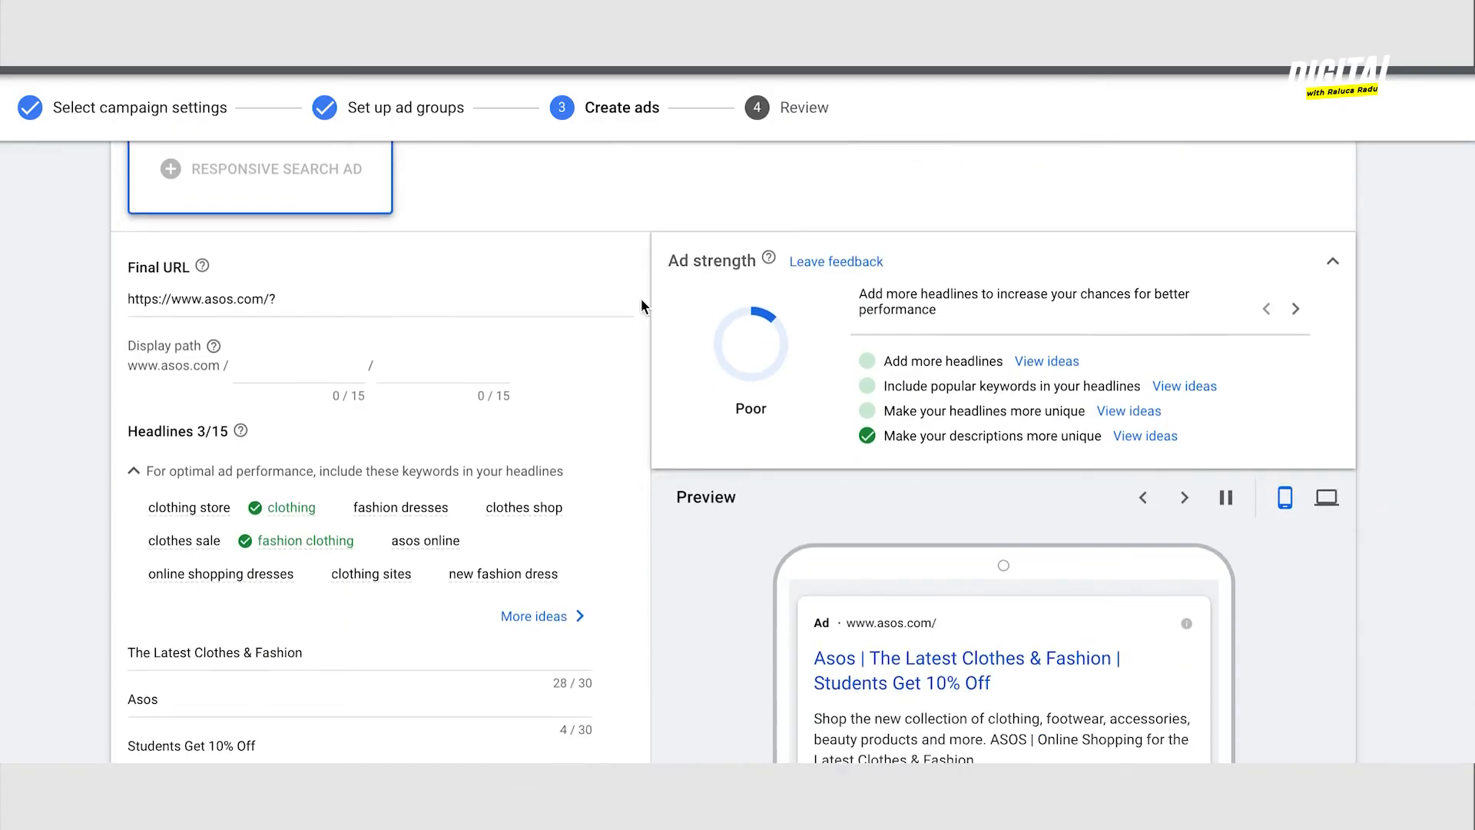
{"action": "scroll", "coordinate": [640, 305], "scroll_direction": "down", "scroll_amount": 1}
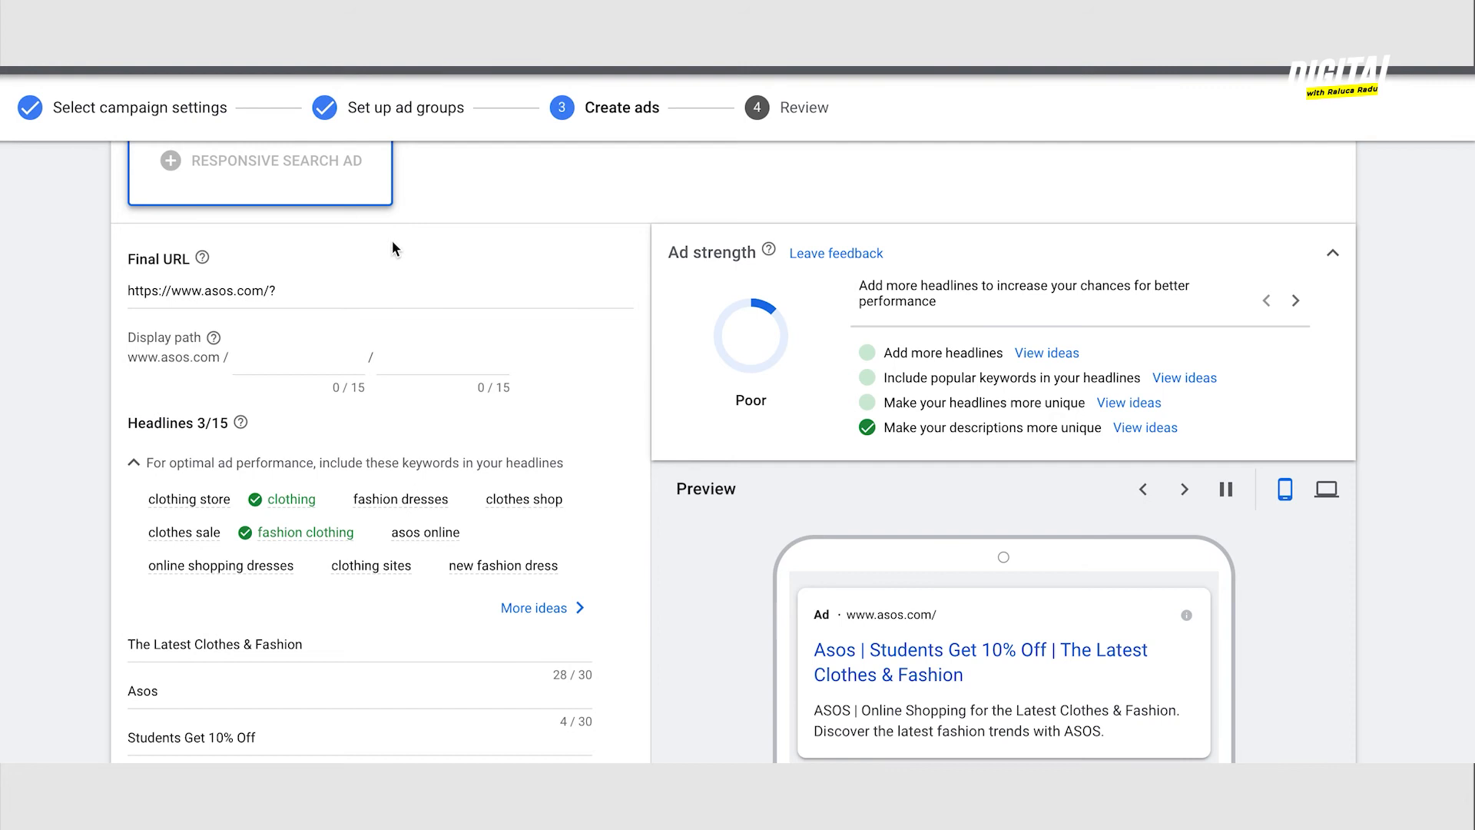
{"action": "scroll", "coordinate": [406, 395], "scroll_direction": "down", "scroll_amount": 3}
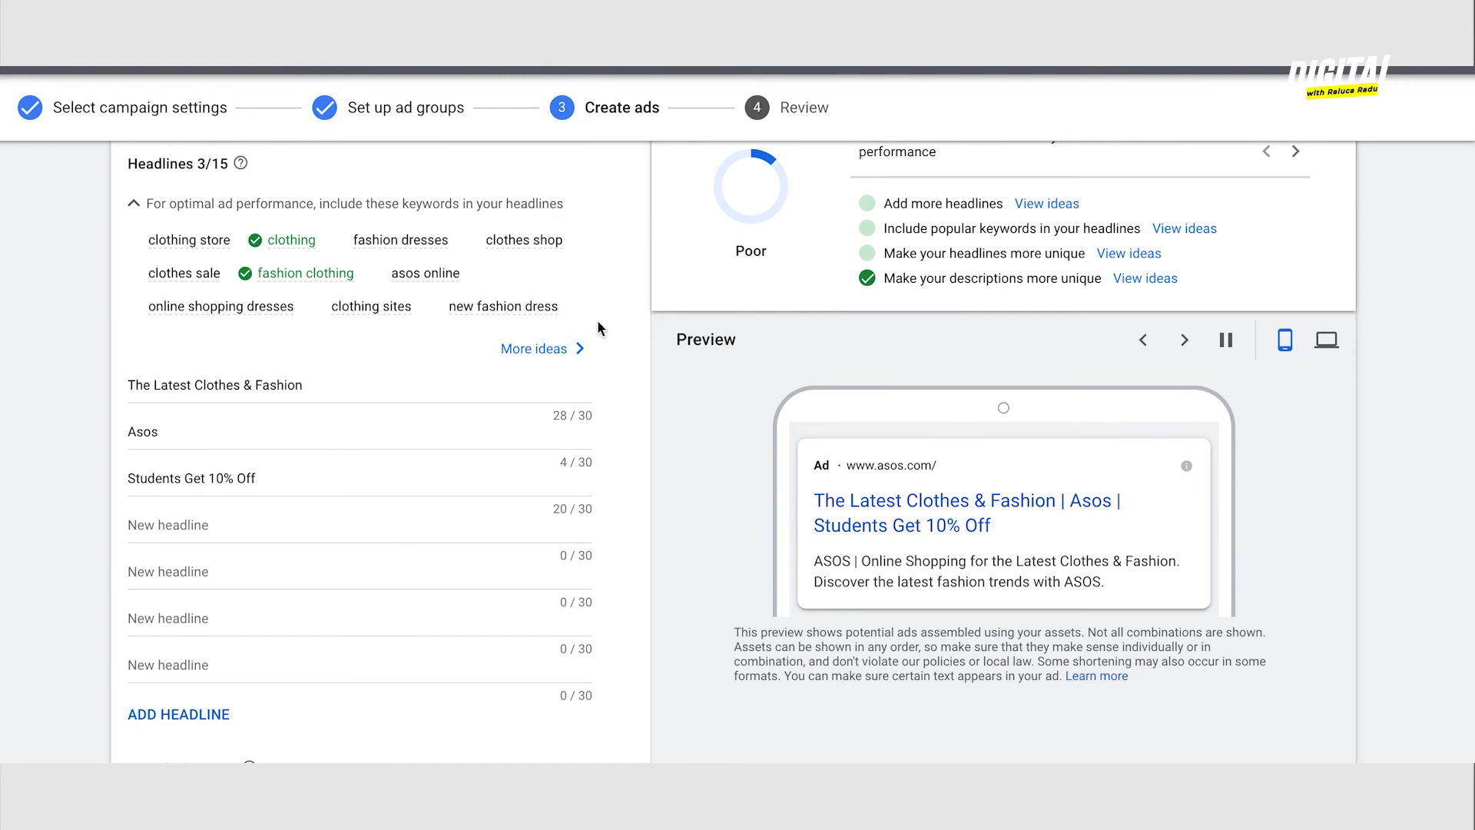
{"action": "scroll", "coordinate": [592, 327], "scroll_direction": "down", "scroll_amount": 2}
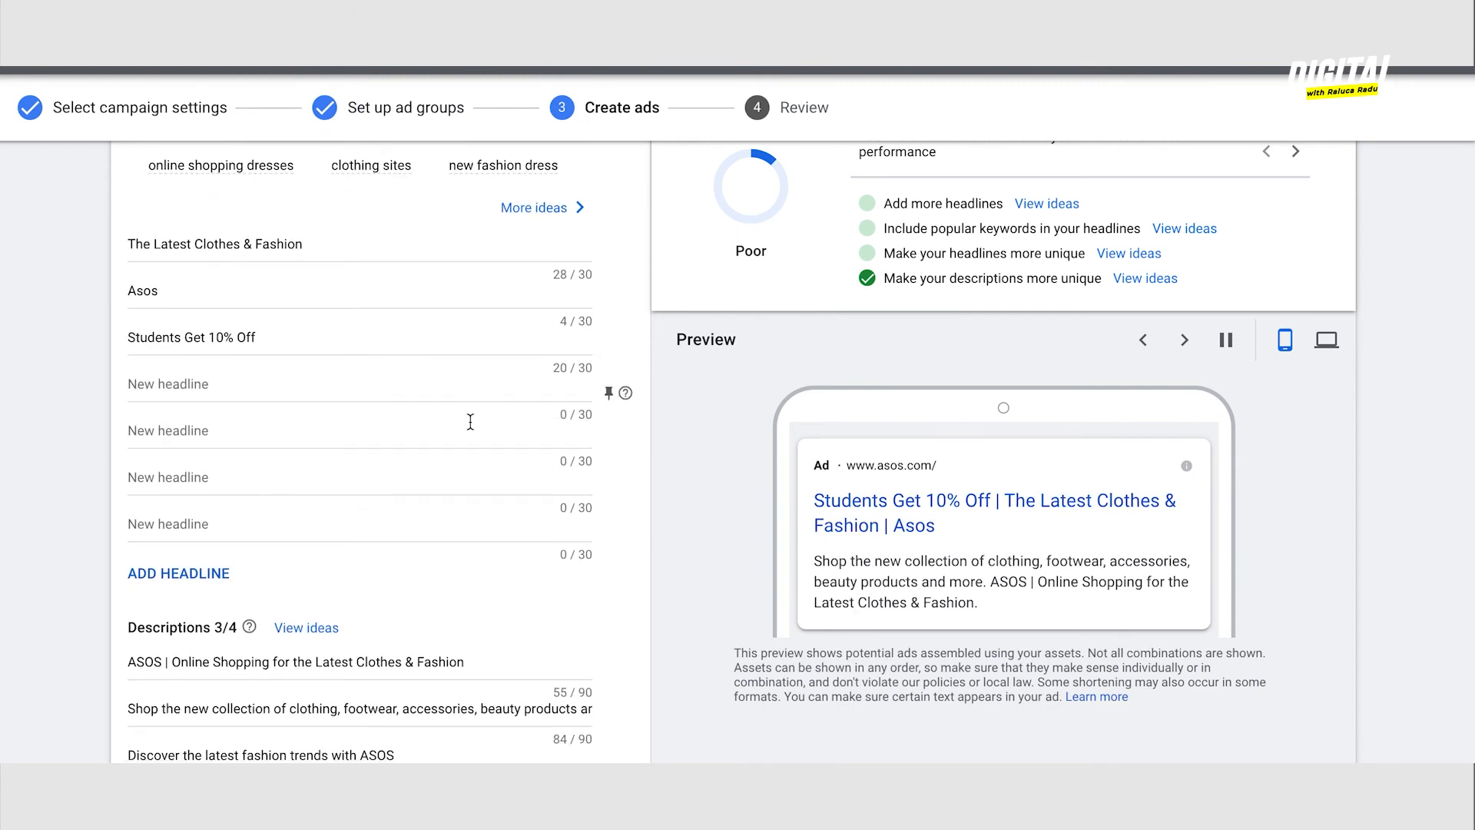
{"action": "scroll", "coordinate": [471, 422], "scroll_direction": "down", "scroll_amount": 4}
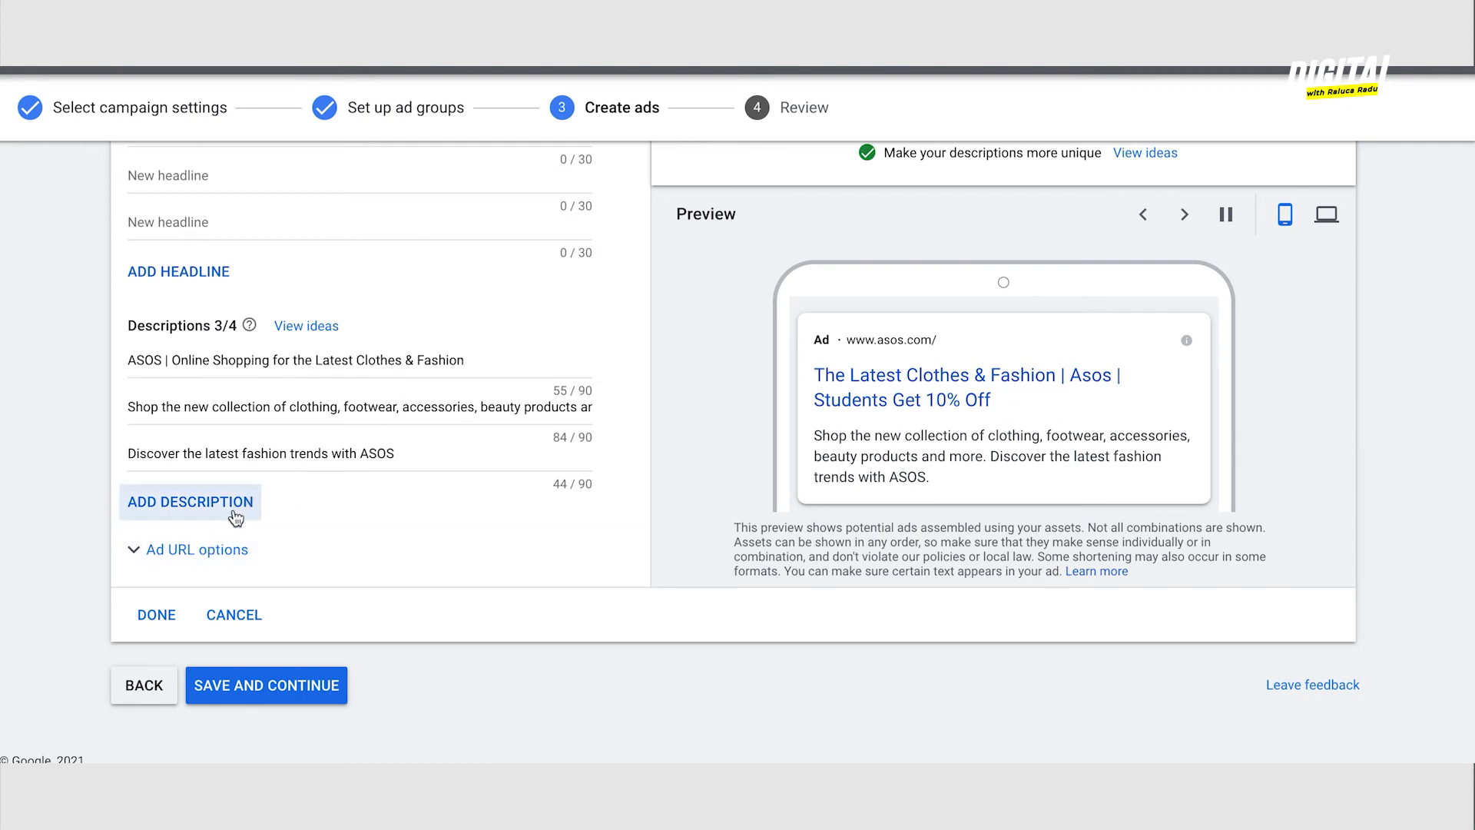
{"action": "scroll", "coordinate": [223, 551], "scroll_direction": "up", "scroll_amount": 10}
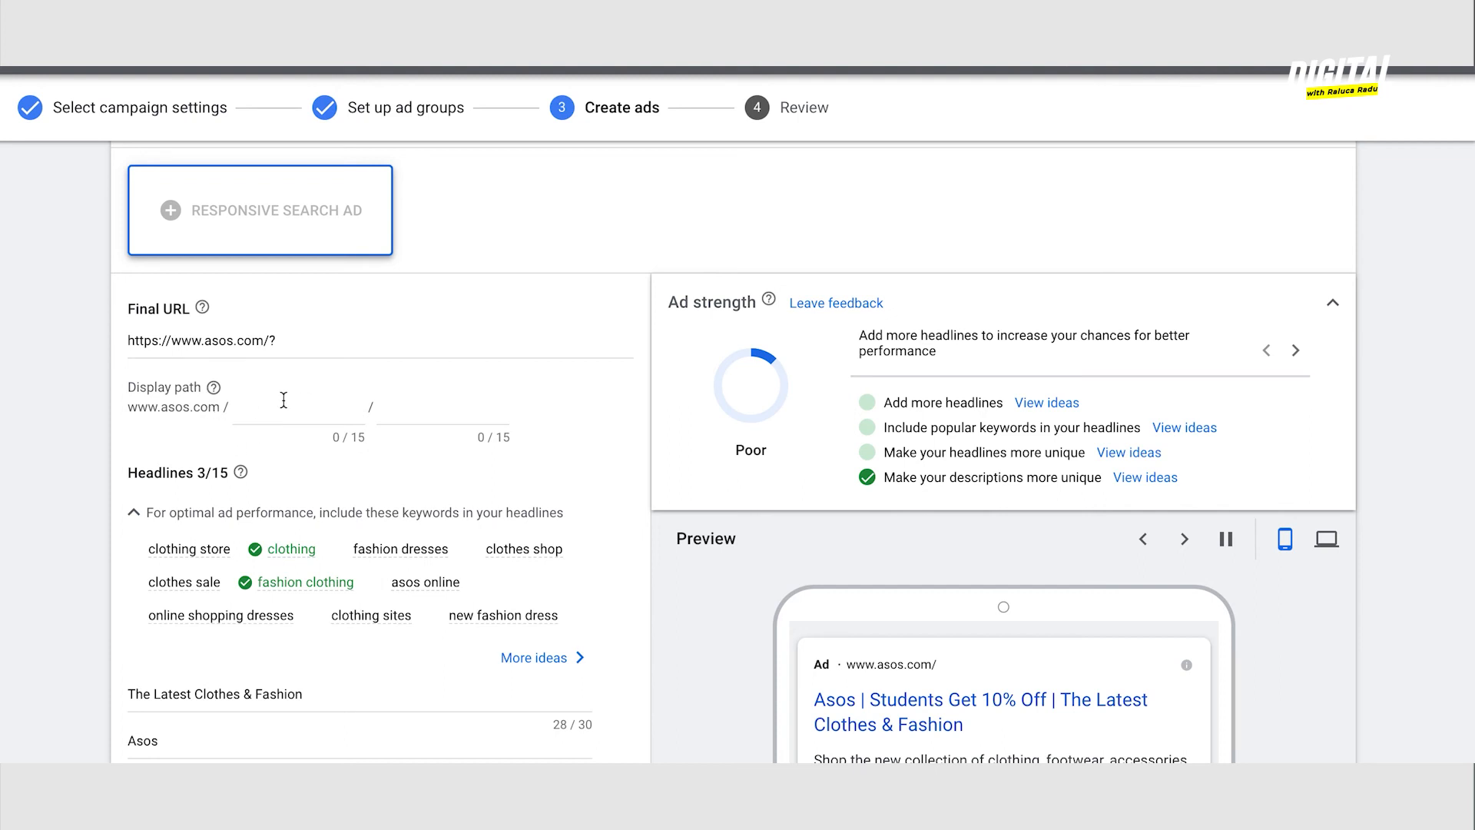
Examine the mobile ad preview and advance it to another combination of headlines and descriptions
{"action": "scroll", "coordinate": [982, 555], "scroll_direction": "down", "scroll_amount": 3}
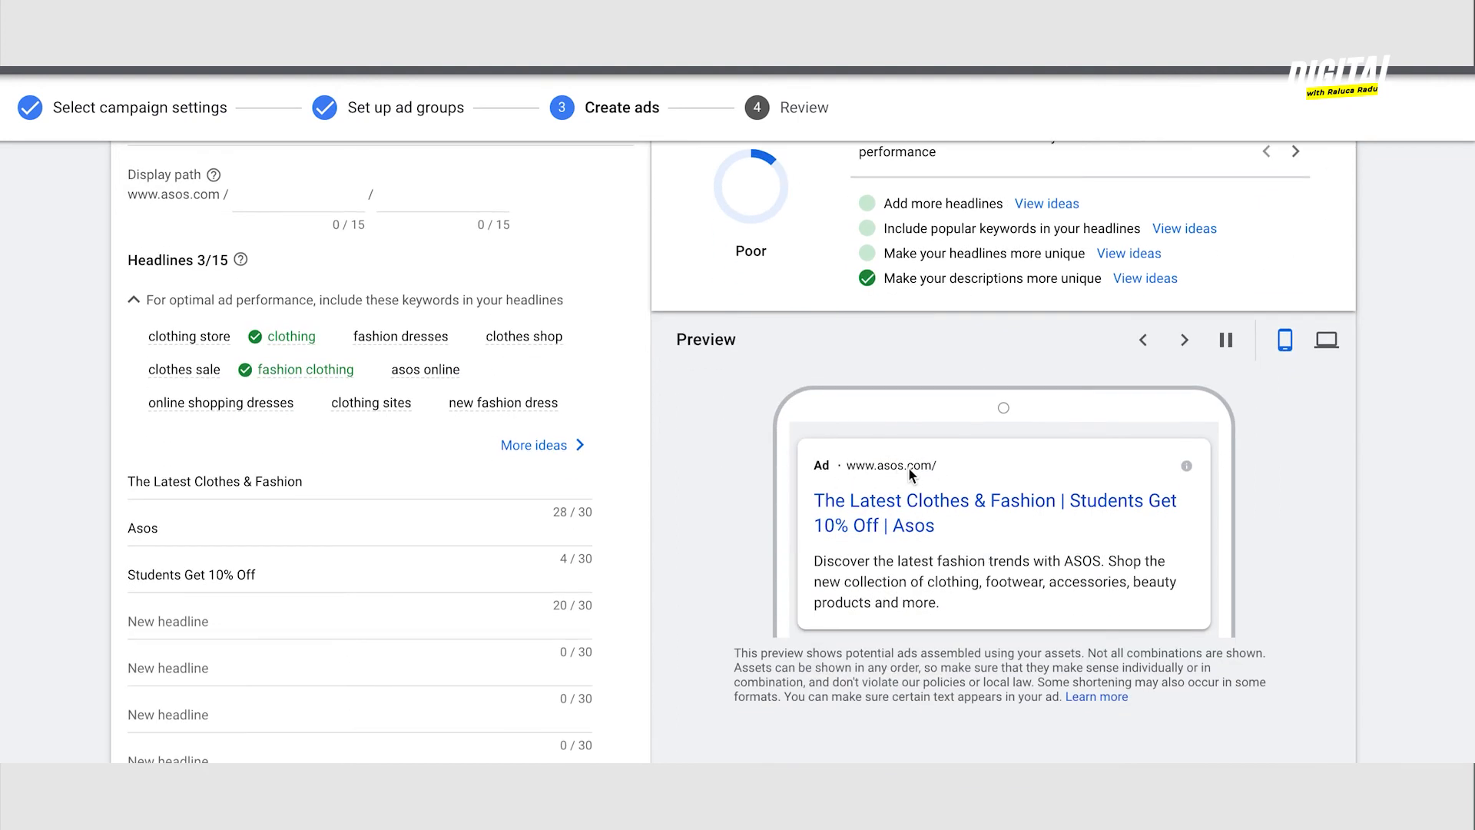
{"action": "scroll", "coordinate": [911, 464], "scroll_direction": "down", "scroll_amount": 2}
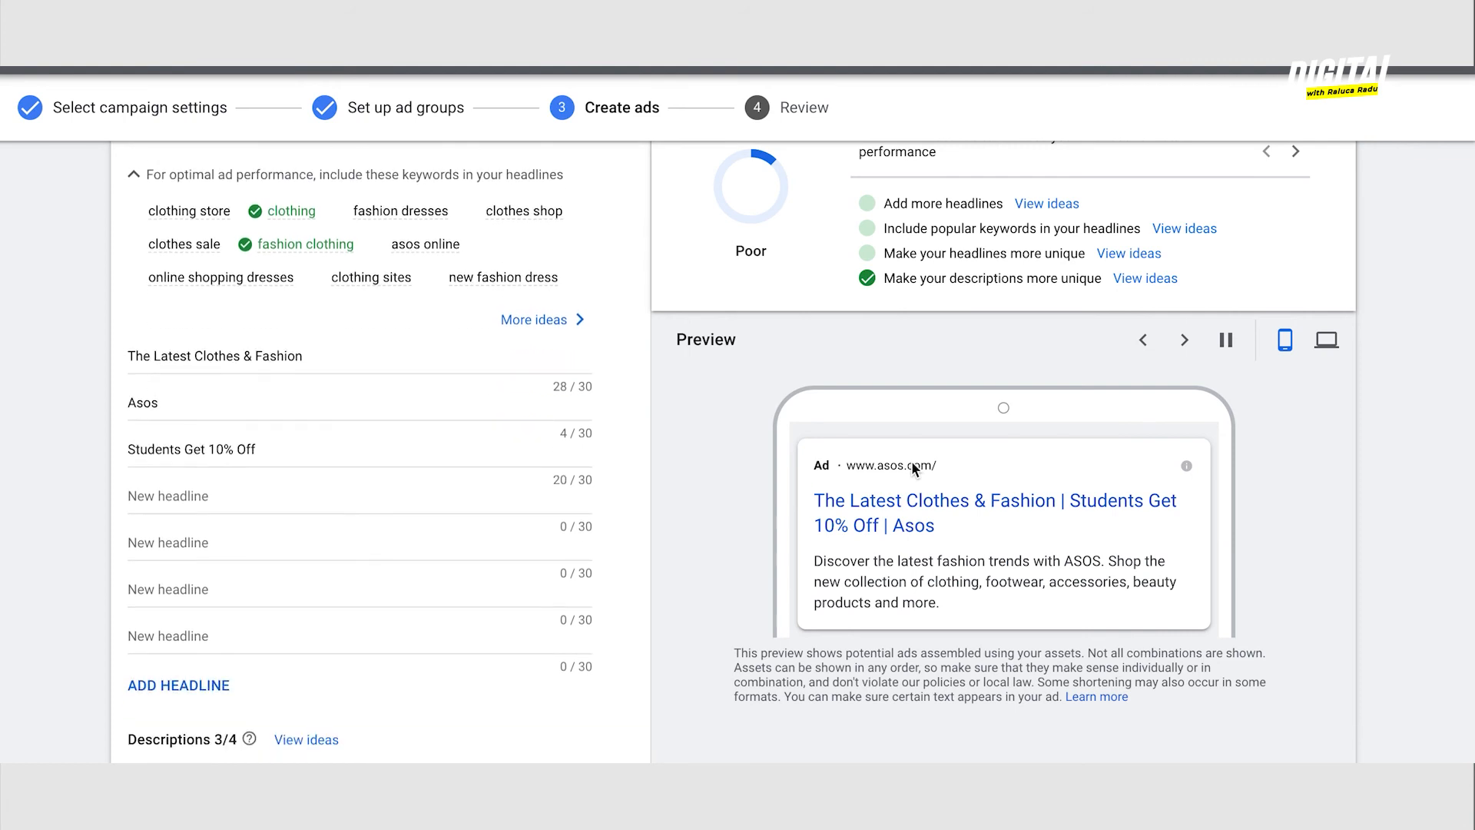
{"action": "scroll", "coordinate": [911, 464], "scroll_direction": "up", "scroll_amount": 4}
{"action": "scroll", "coordinate": [911, 460], "scroll_direction": "up", "scroll_amount": 1}
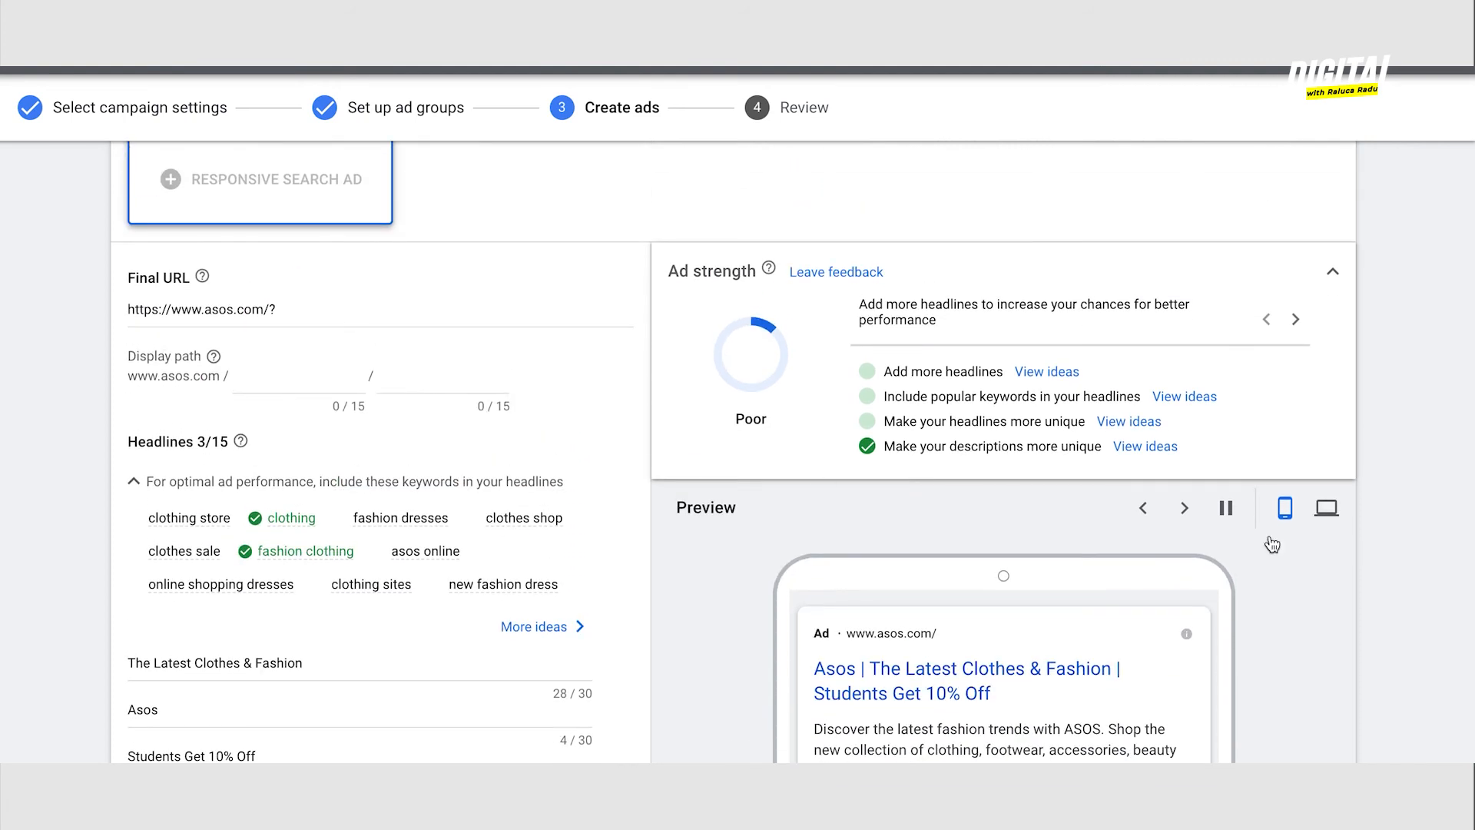
{"action": "scroll", "coordinate": [947, 498], "scroll_direction": "down", "scroll_amount": 2}
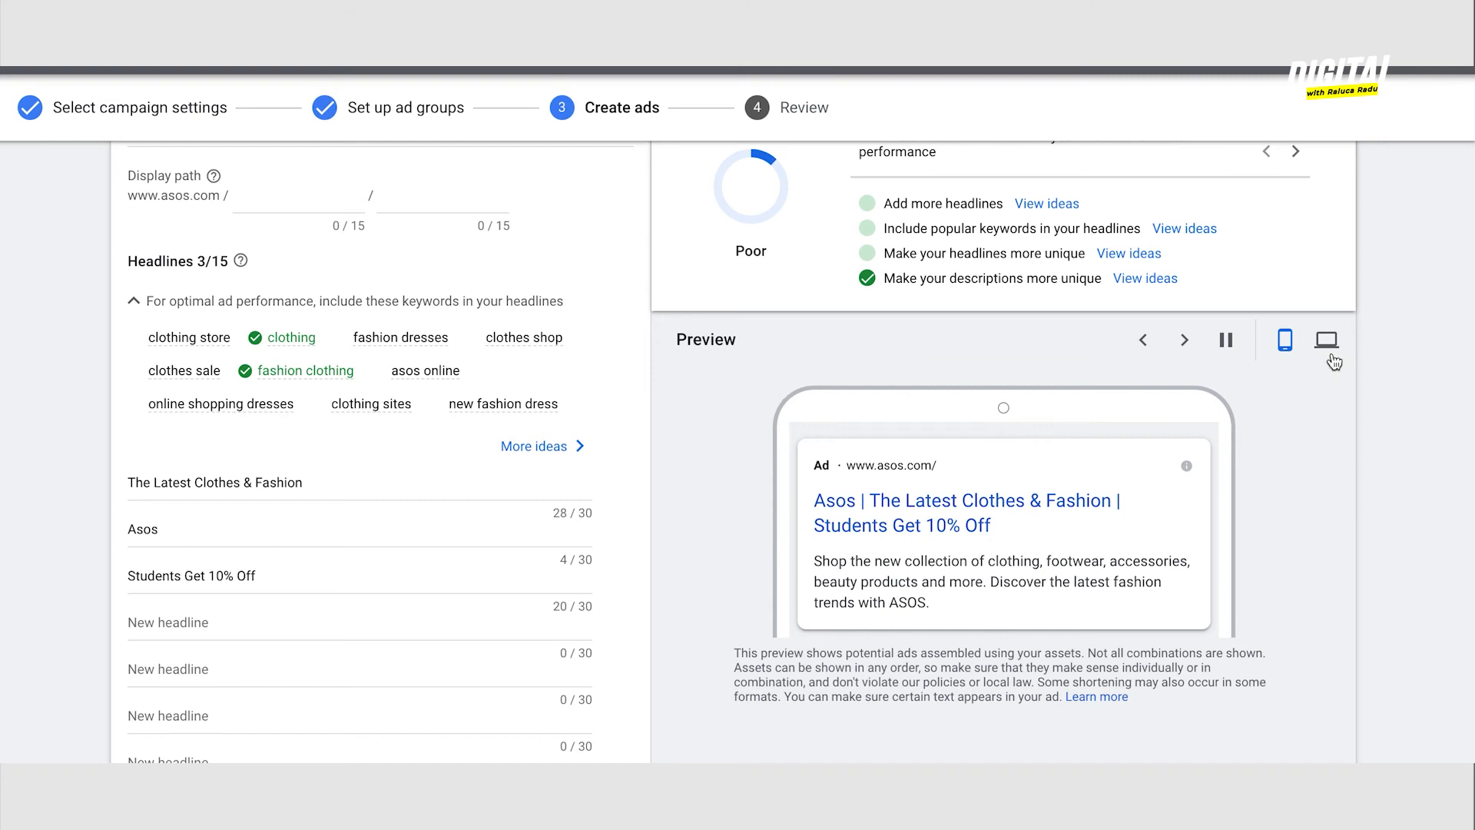
{"action": "left_click", "coordinate": [1184, 340]}
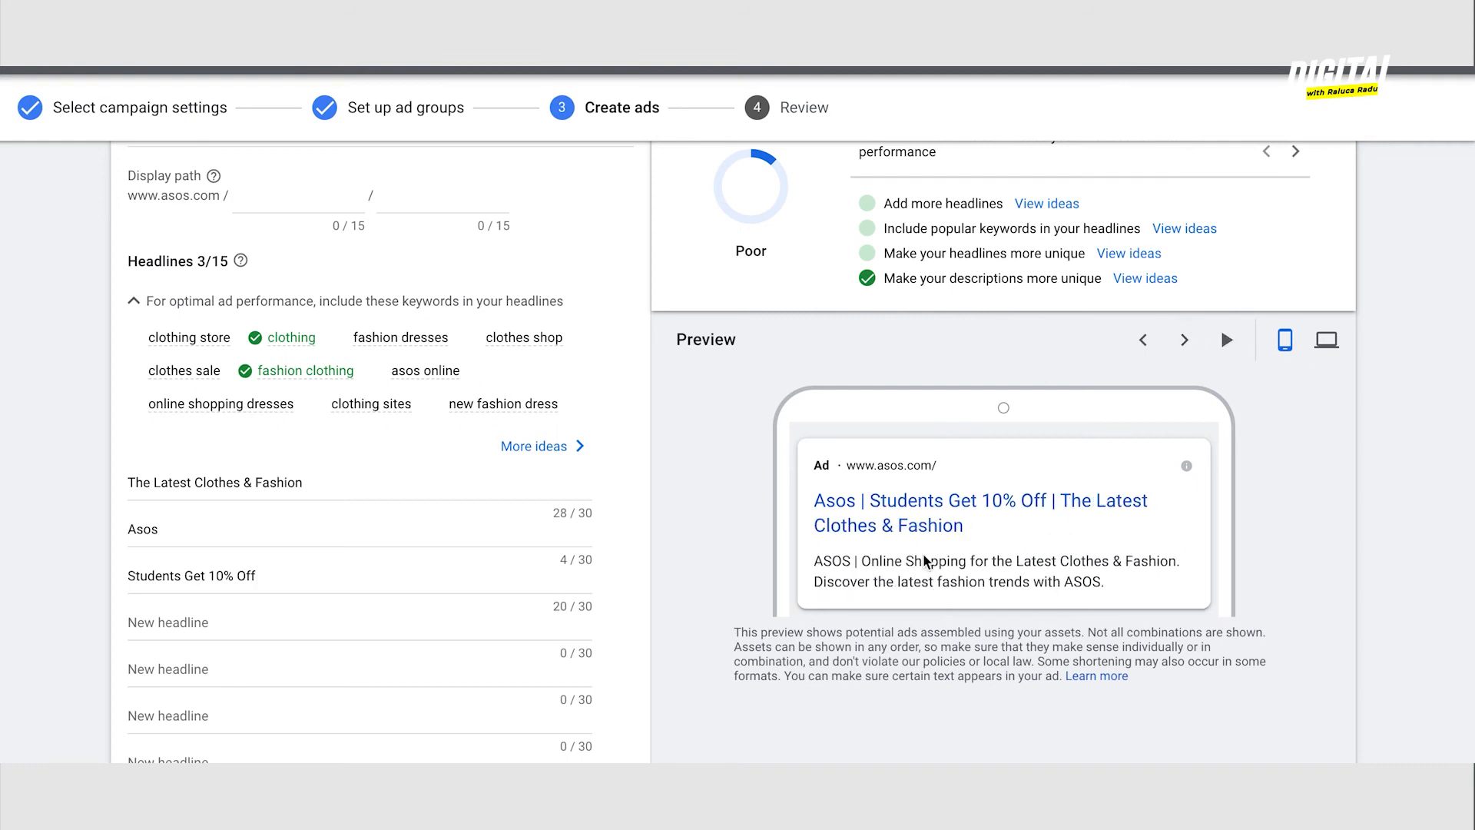
Review the ad strength and recommended headline keywords, show more headline ideas, and check the search volume of the keyword clothing
{"action": "scroll", "coordinate": [936, 467], "scroll_direction": "up", "scroll_amount": 2}
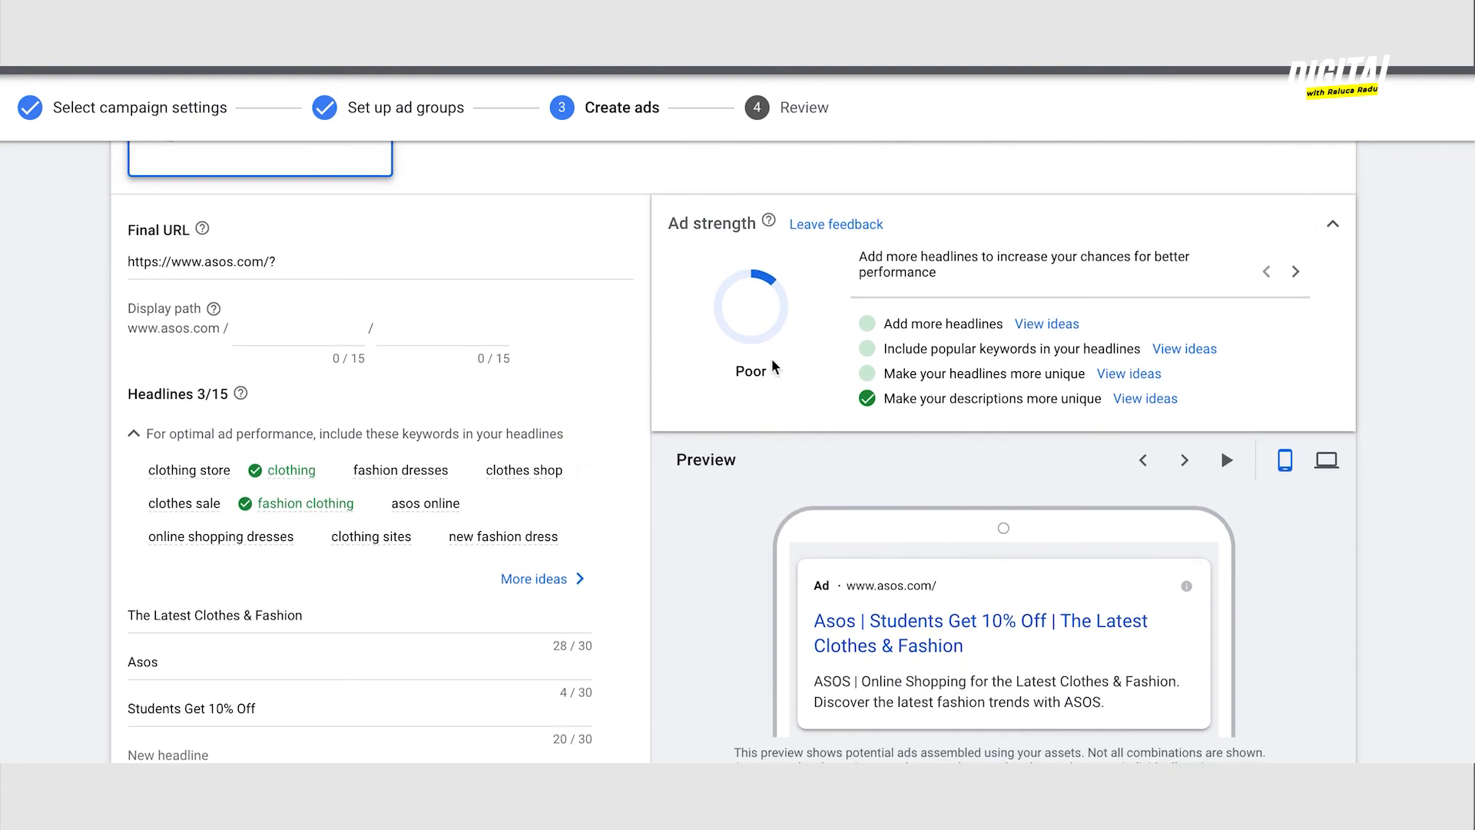
{"action": "scroll", "coordinate": [538, 515], "scroll_direction": "down", "scroll_amount": 2}
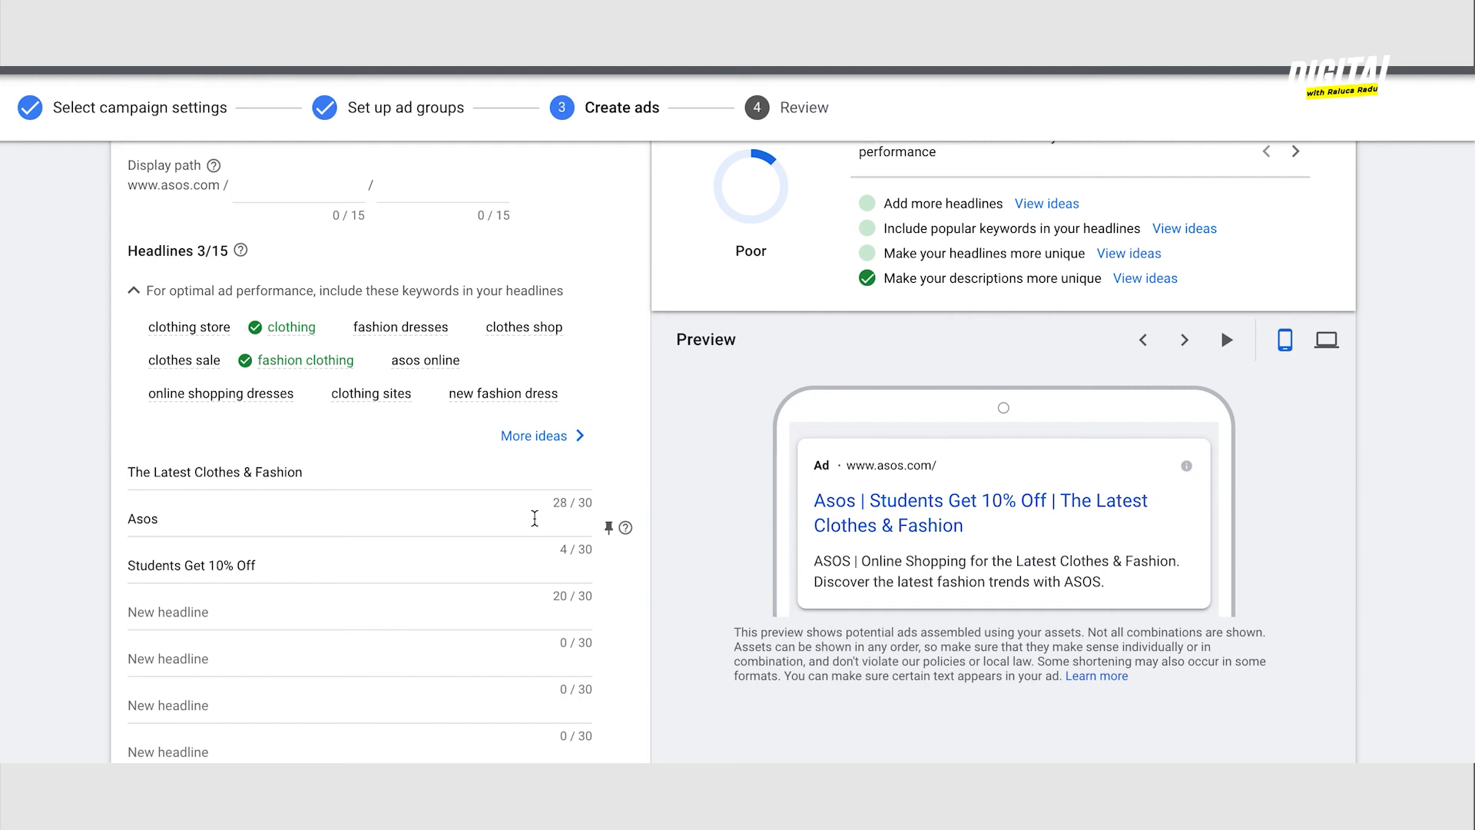
{"action": "scroll", "coordinate": [535, 519], "scroll_direction": "up", "scroll_amount": 2}
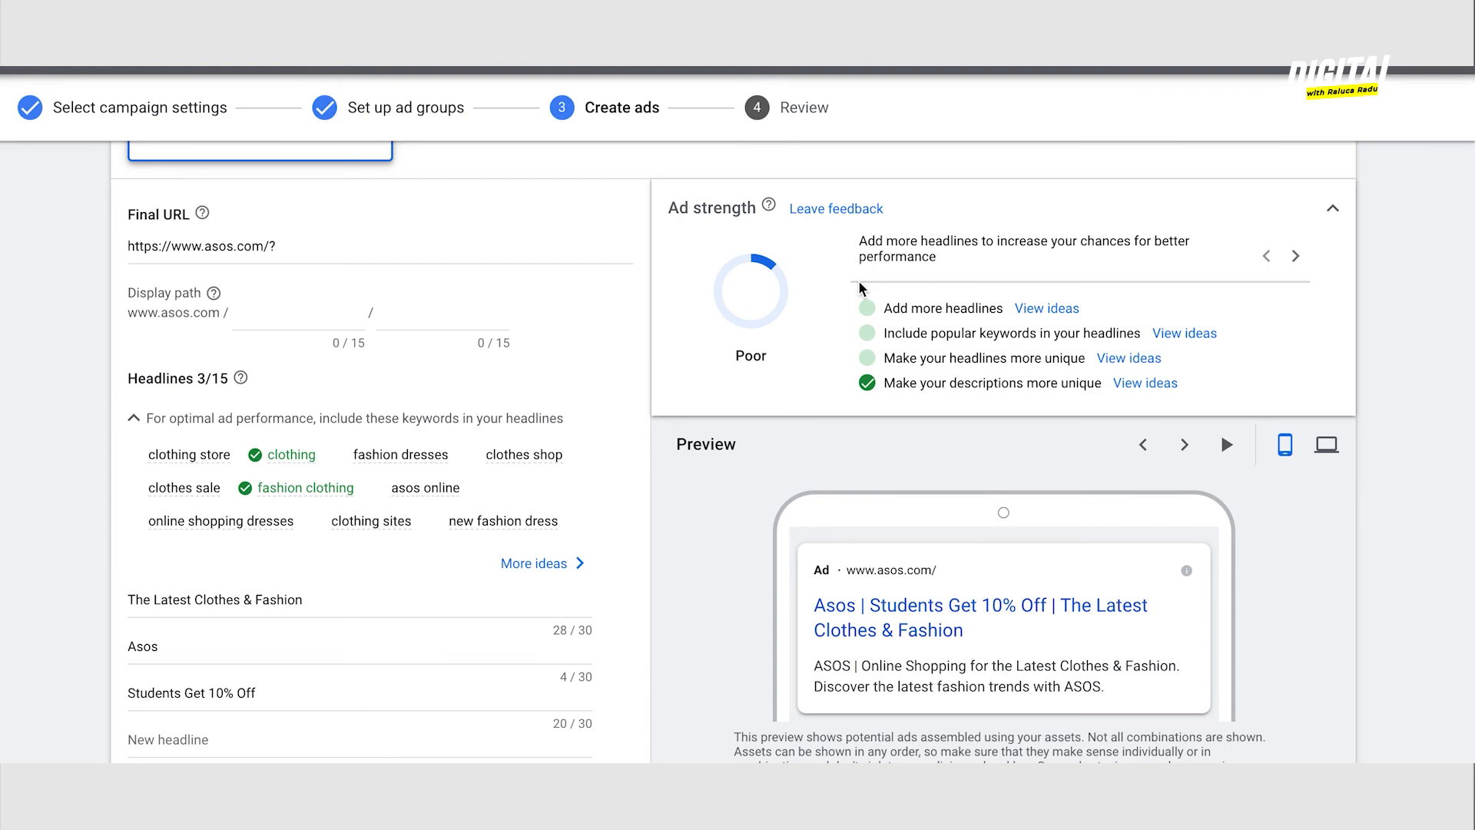
{"action": "scroll", "coordinate": [861, 265], "scroll_direction": "down", "scroll_amount": 2}
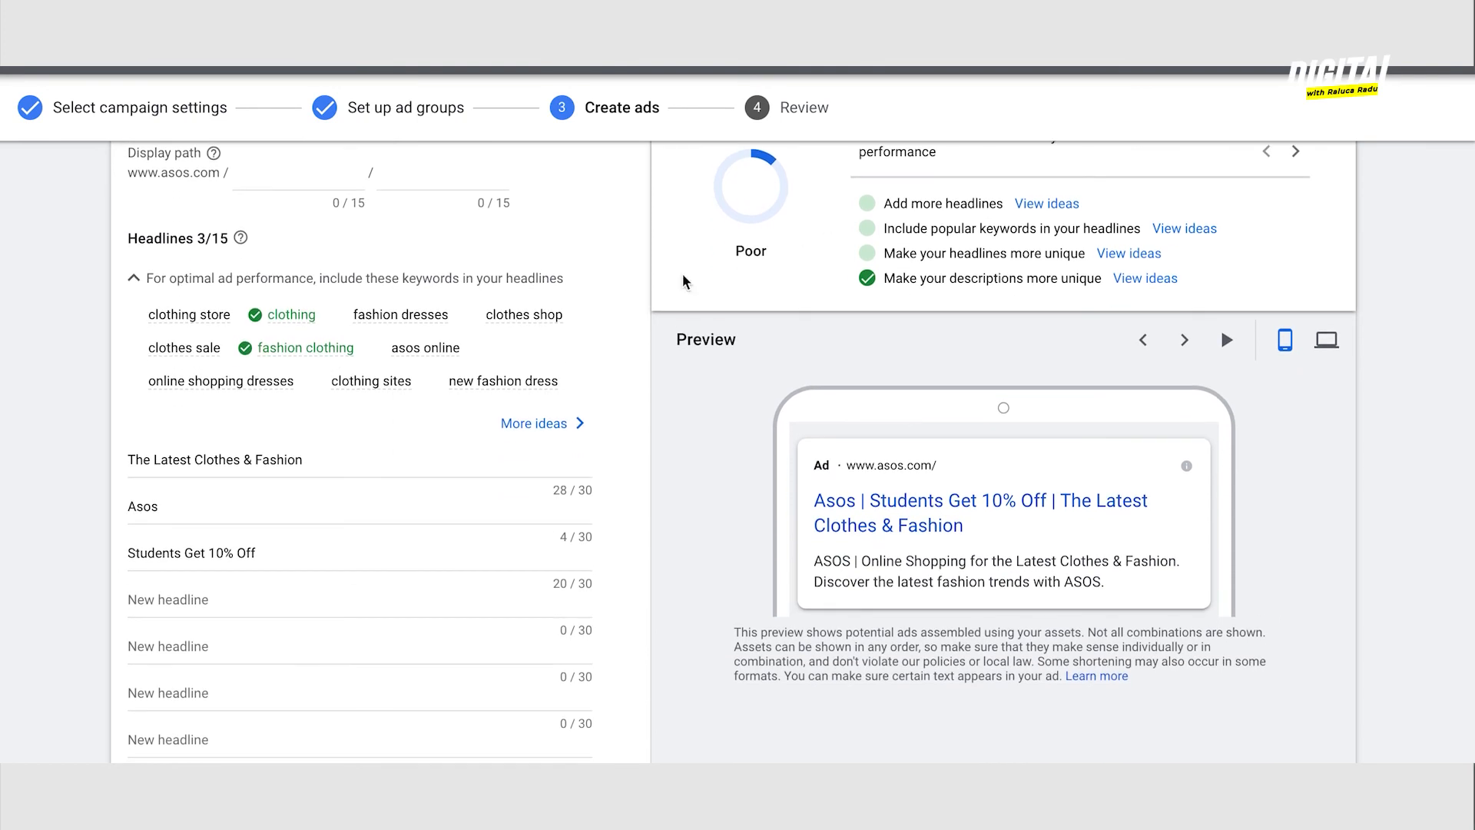
{"action": "scroll", "coordinate": [482, 338], "scroll_direction": "down", "scroll_amount": 1}
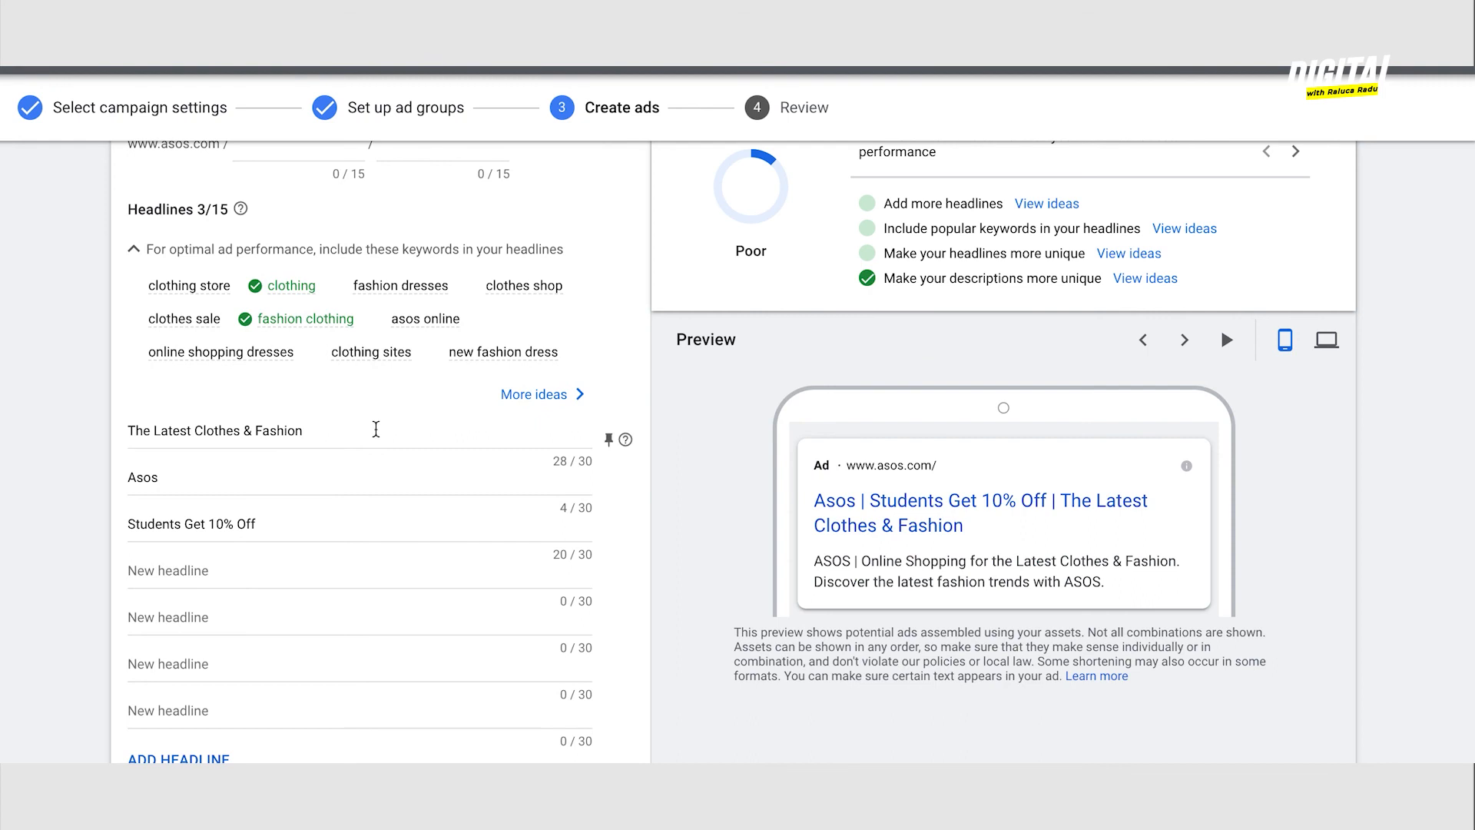
{"action": "mouse_move", "coordinate": [261, 353]}
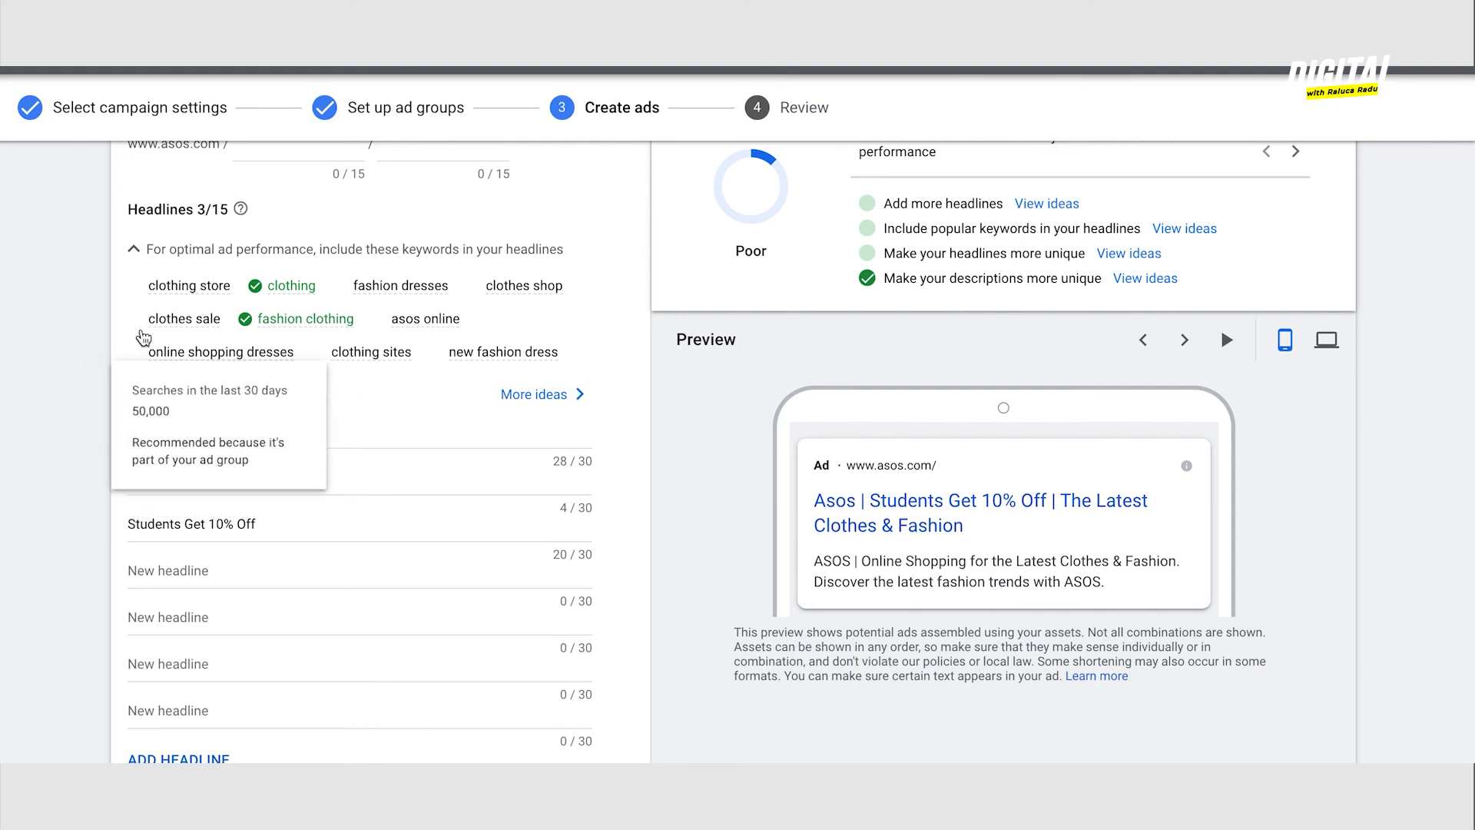
{"action": "scroll", "coordinate": [336, 332], "scroll_direction": "down", "scroll_amount": 1}
{"action": "scroll", "coordinate": [337, 334], "scroll_direction": "up", "scroll_amount": 1}
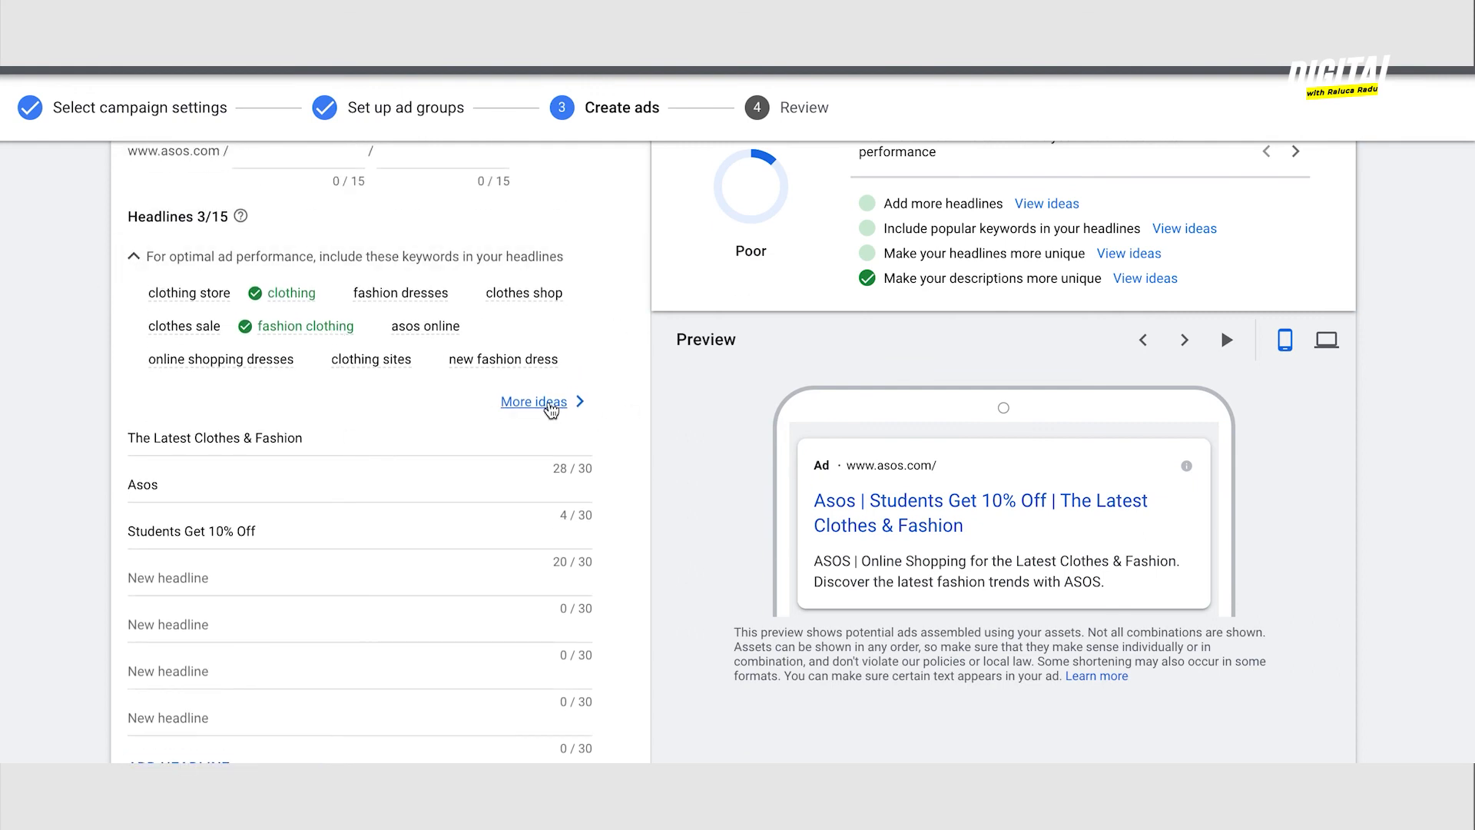
{"action": "left_click", "coordinate": [551, 410]}
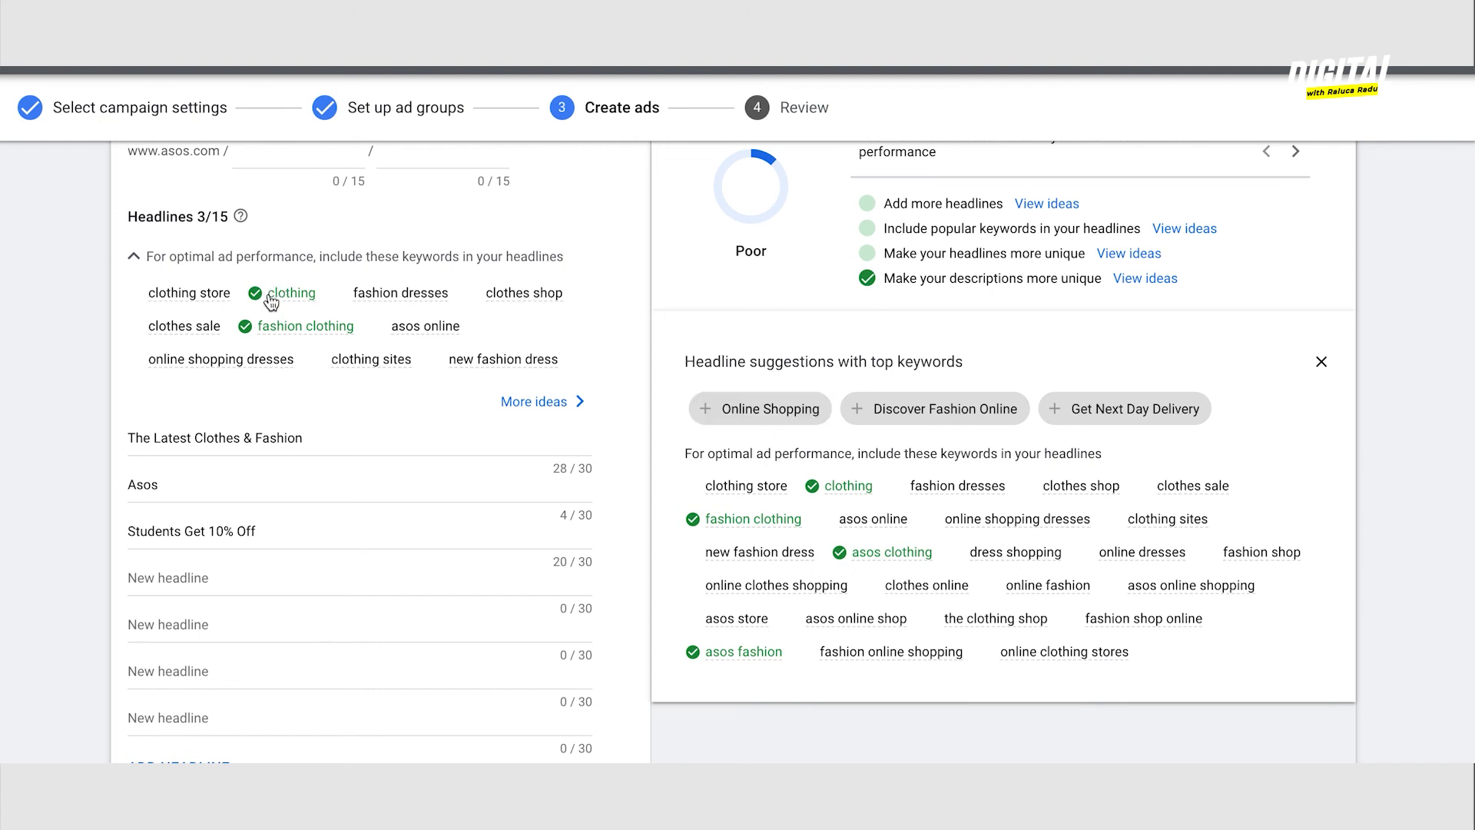
{"action": "mouse_move", "coordinate": [269, 302]}
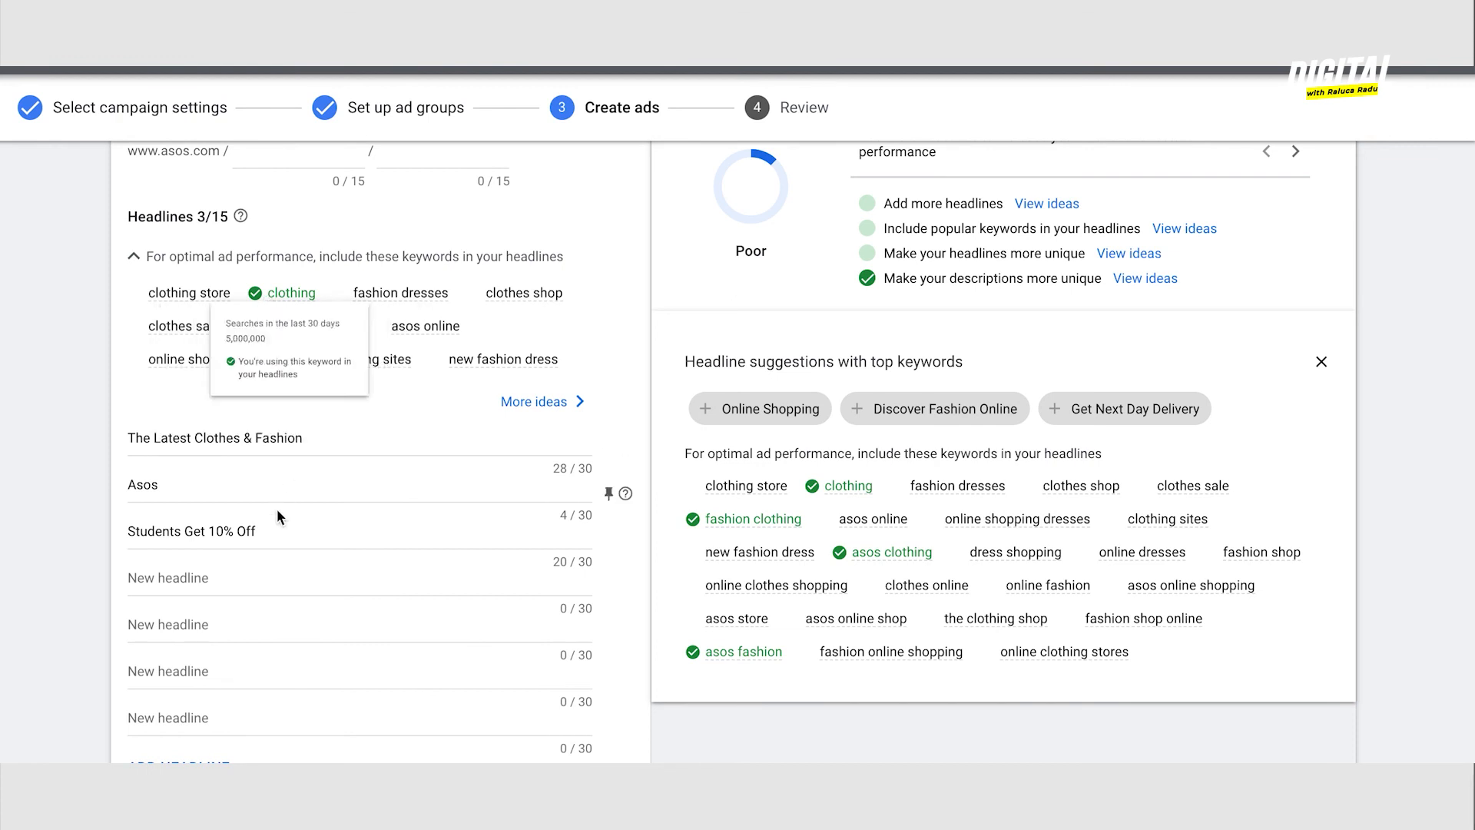
Extend the second headline to read Asos Fashion Dresses
{"action": "triple_click", "coordinate": [397, 440]}
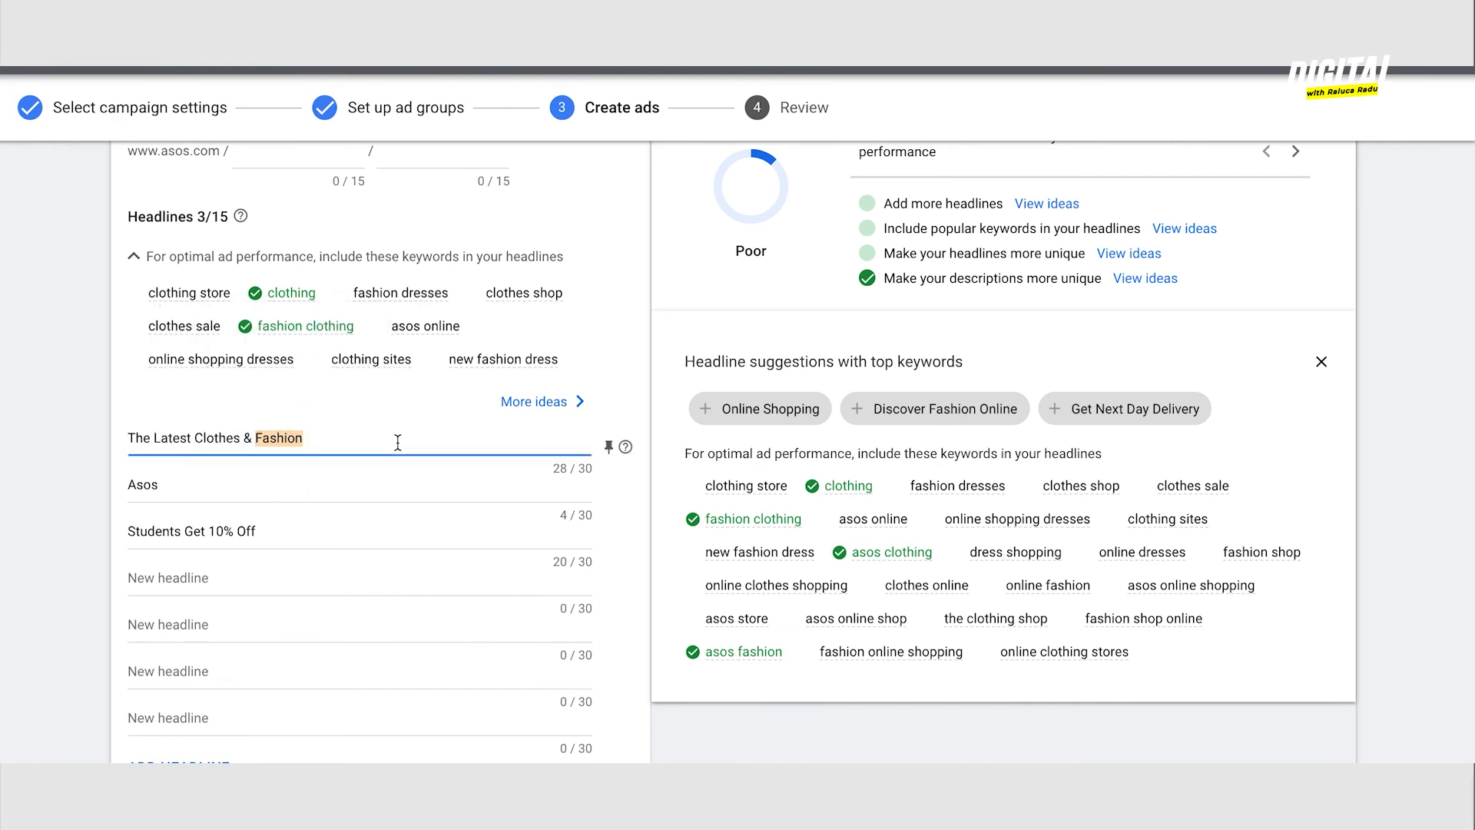
{"action": "left_click", "coordinate": [394, 484]}
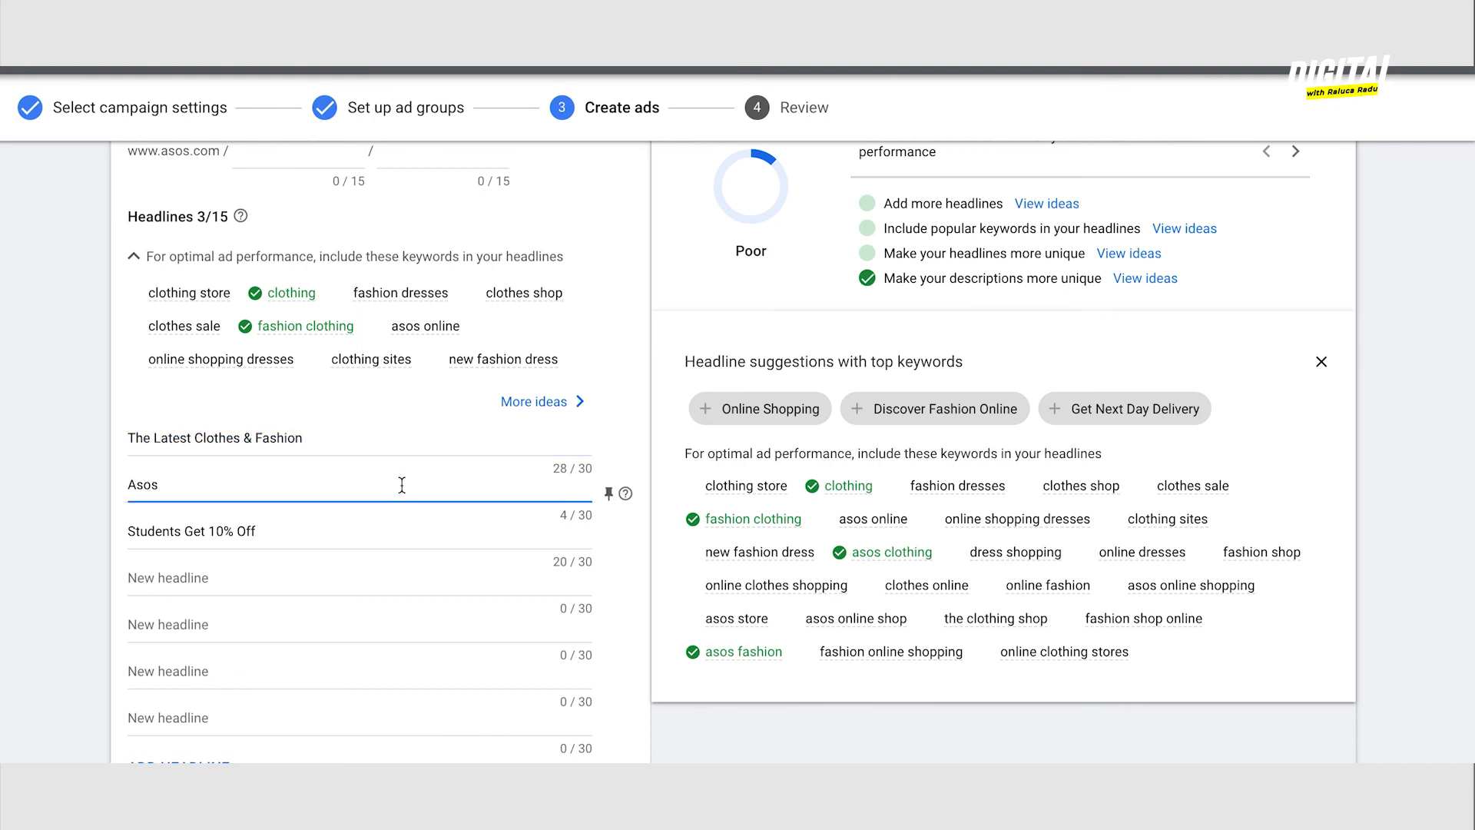
{"action": "type", "text": "Fashion D"}
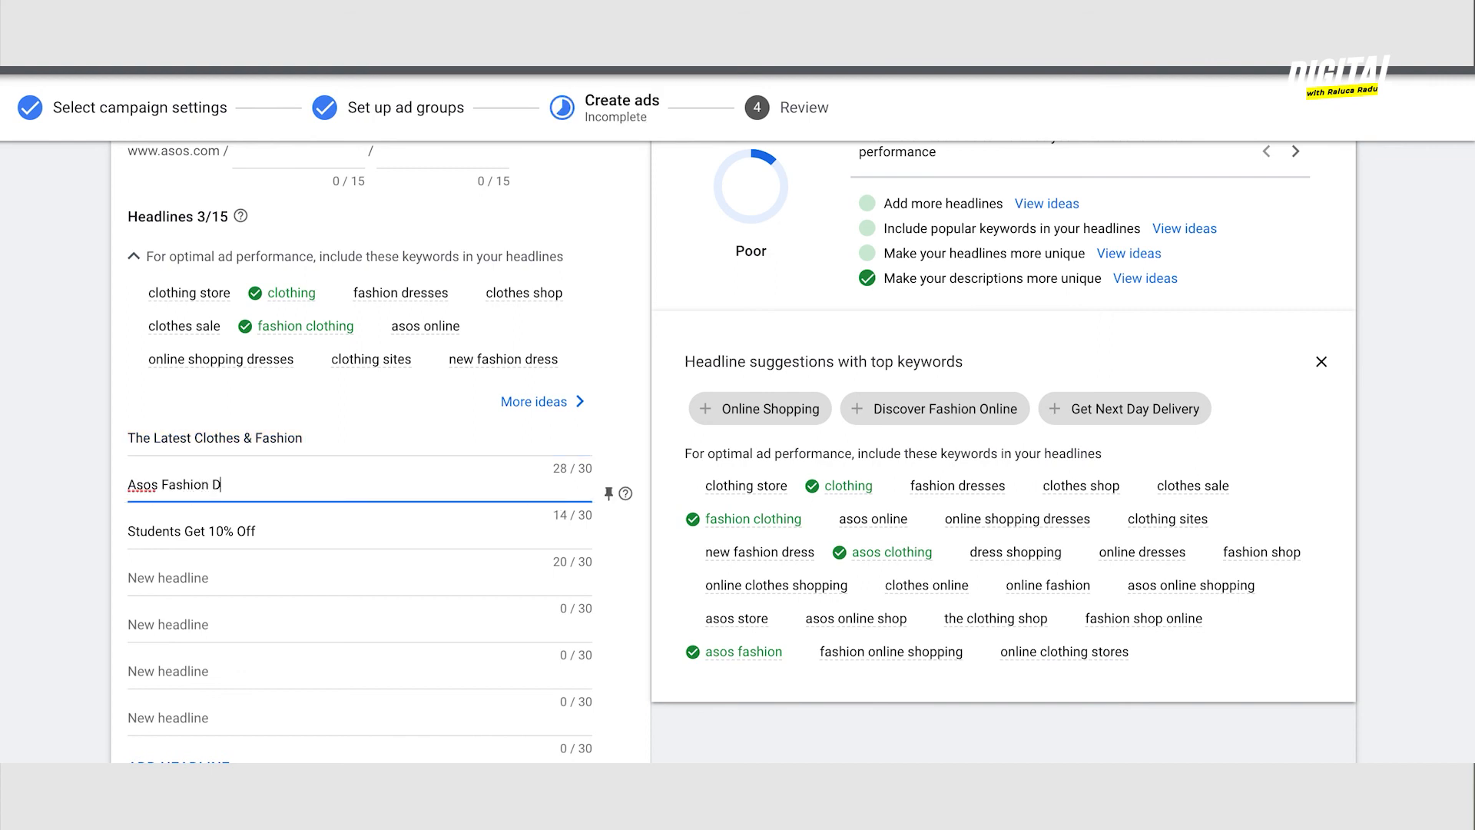
{"action": "type", "text": "resses"}
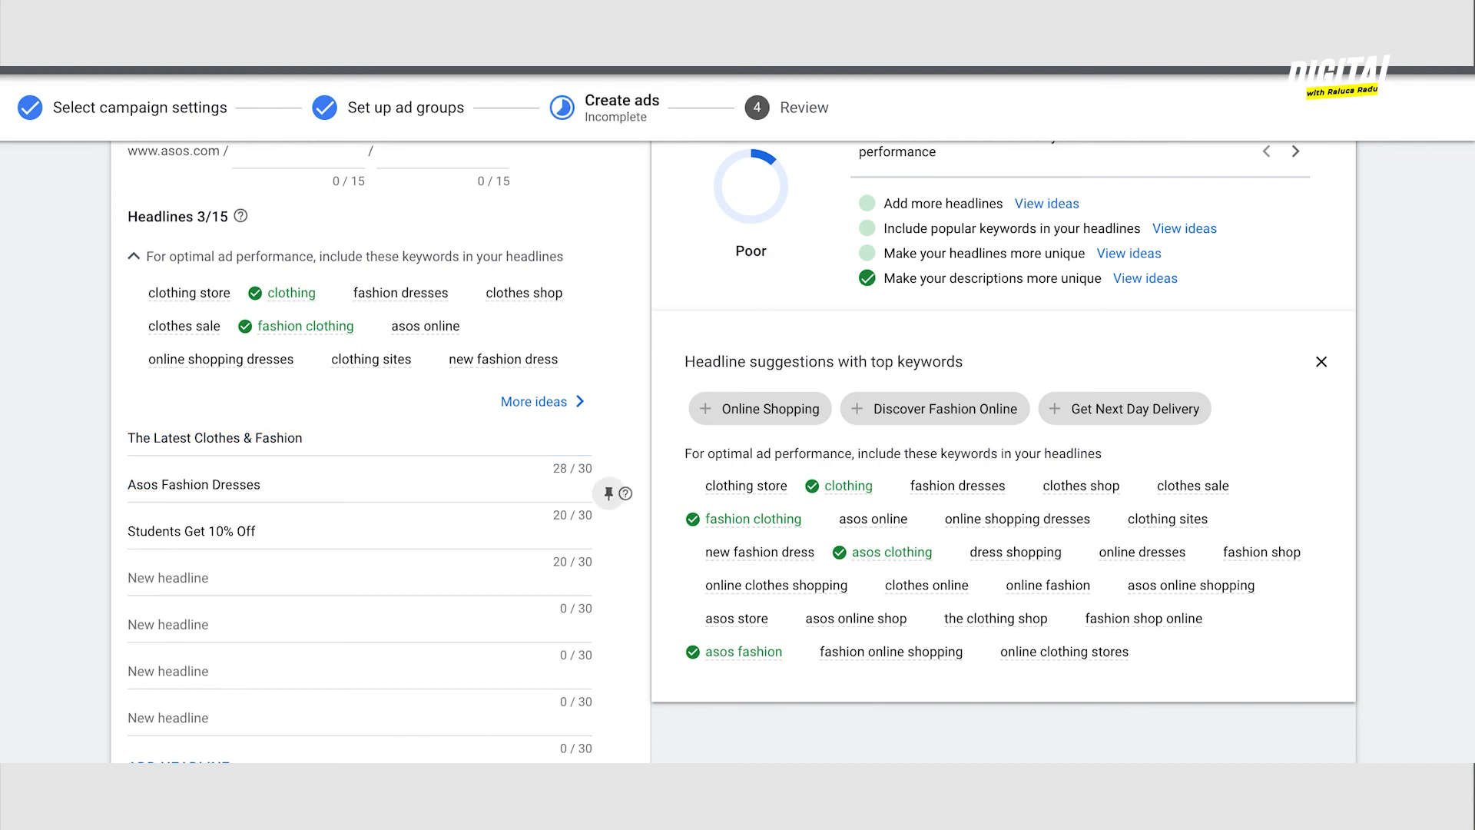
{"action": "left_click", "coordinate": [307, 529]}
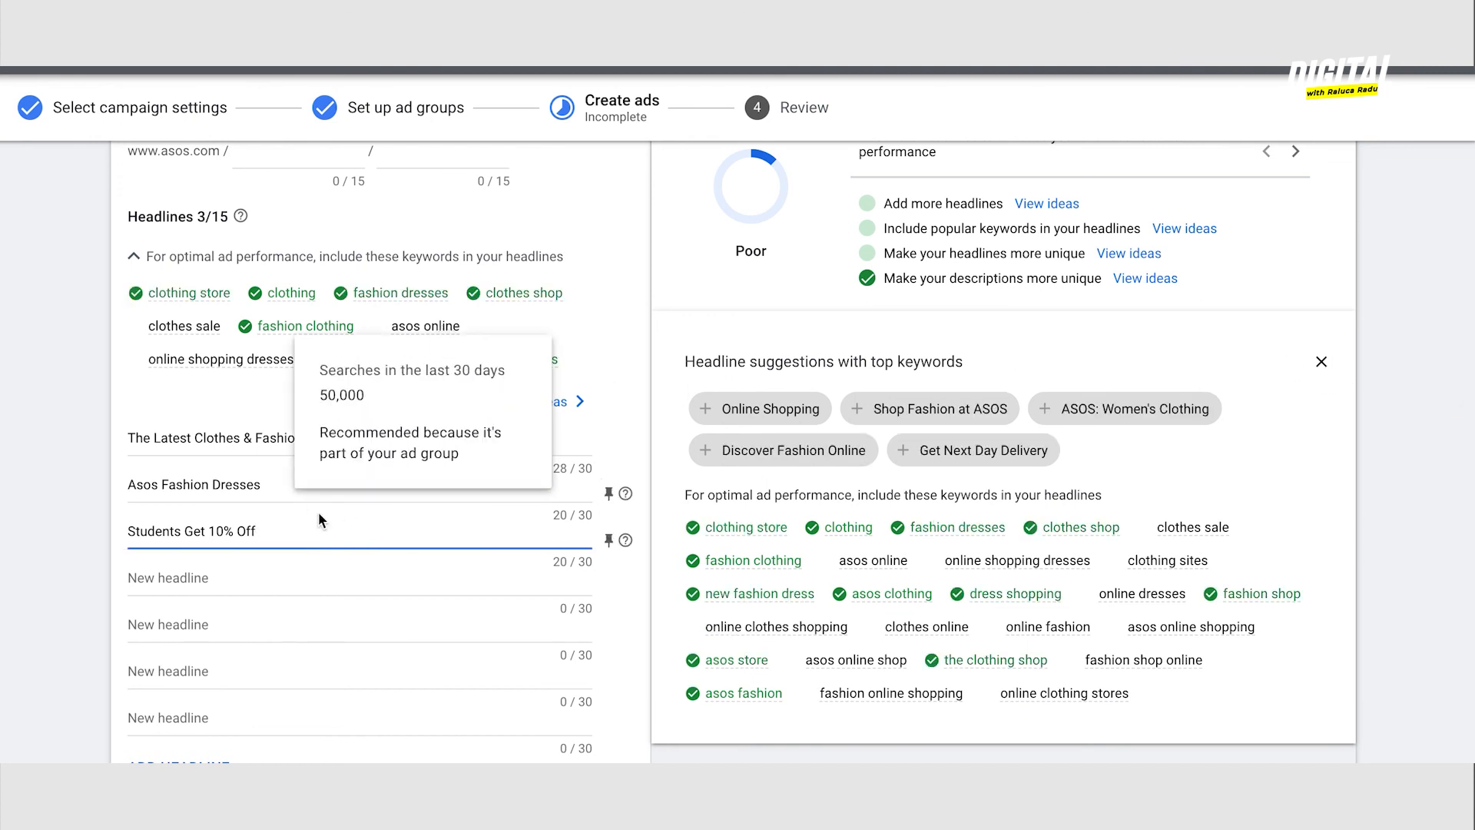
Review the ad's remaining headline and description fields
{"action": "scroll", "coordinate": [319, 510], "scroll_direction": "down", "scroll_amount": 2}
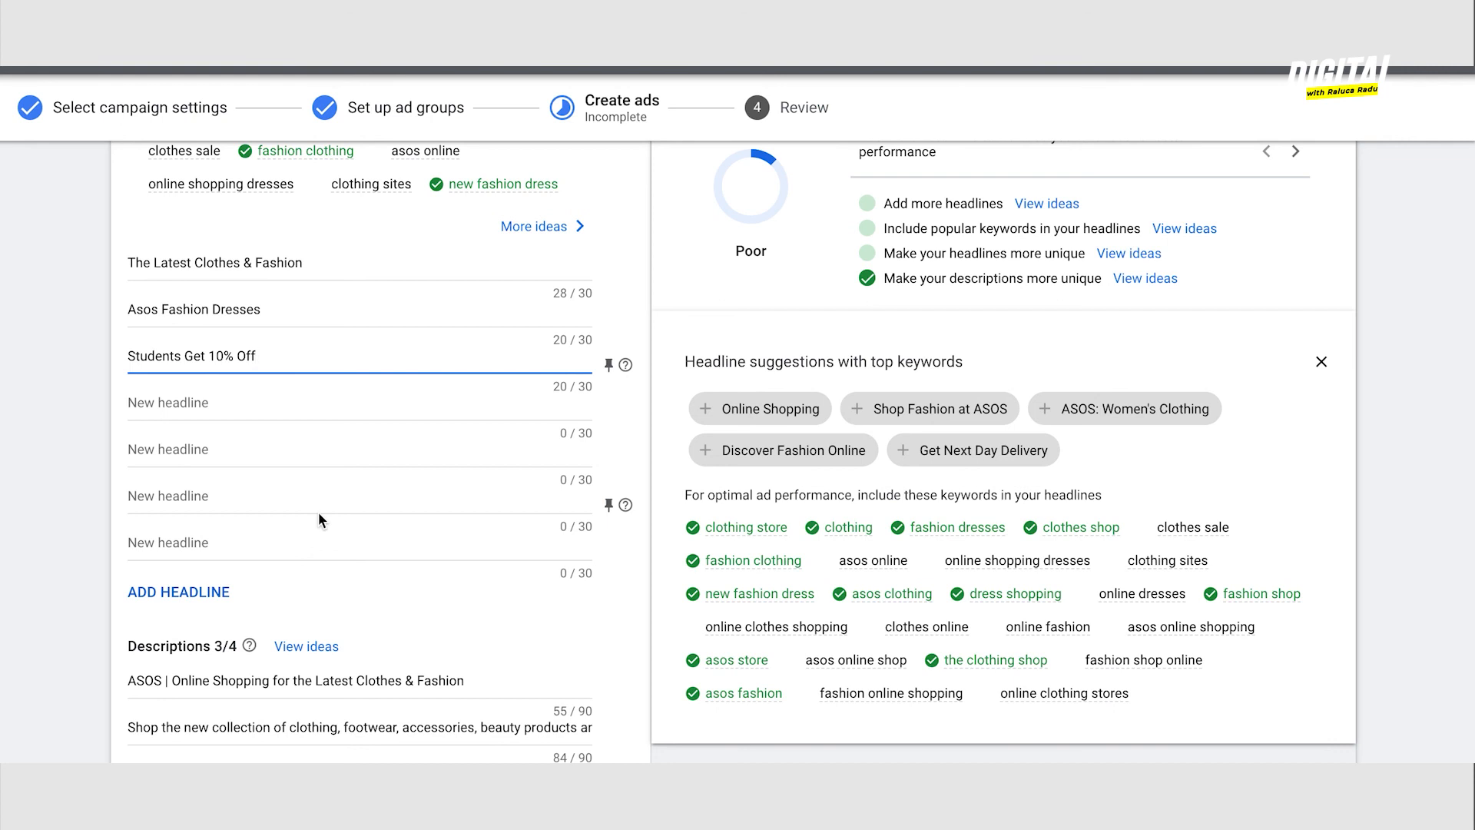
{"action": "scroll", "coordinate": [319, 480], "scroll_direction": "up", "scroll_amount": 2}
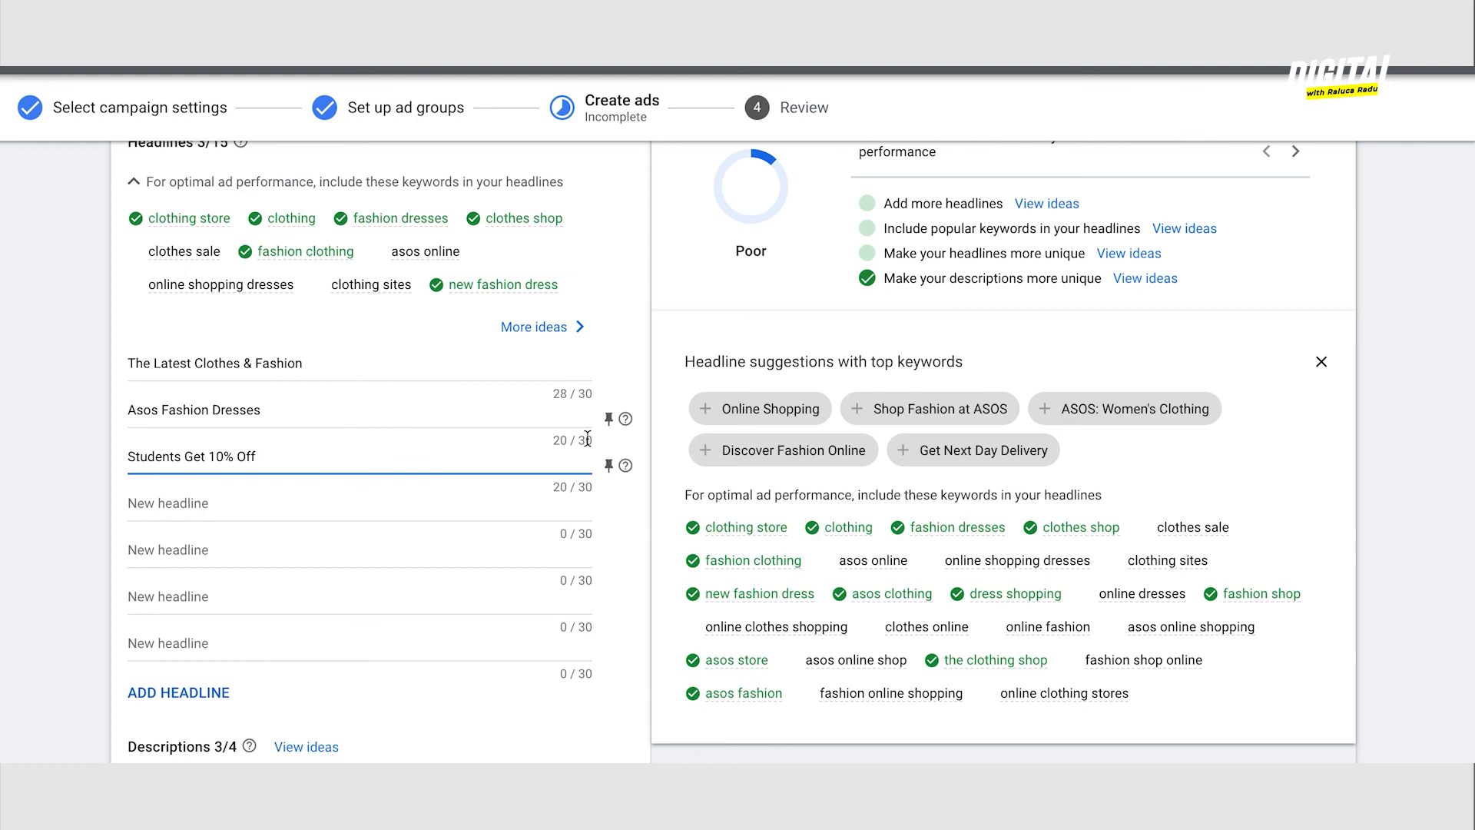
{"action": "scroll", "coordinate": [586, 438], "scroll_direction": "down", "scroll_amount": 5}
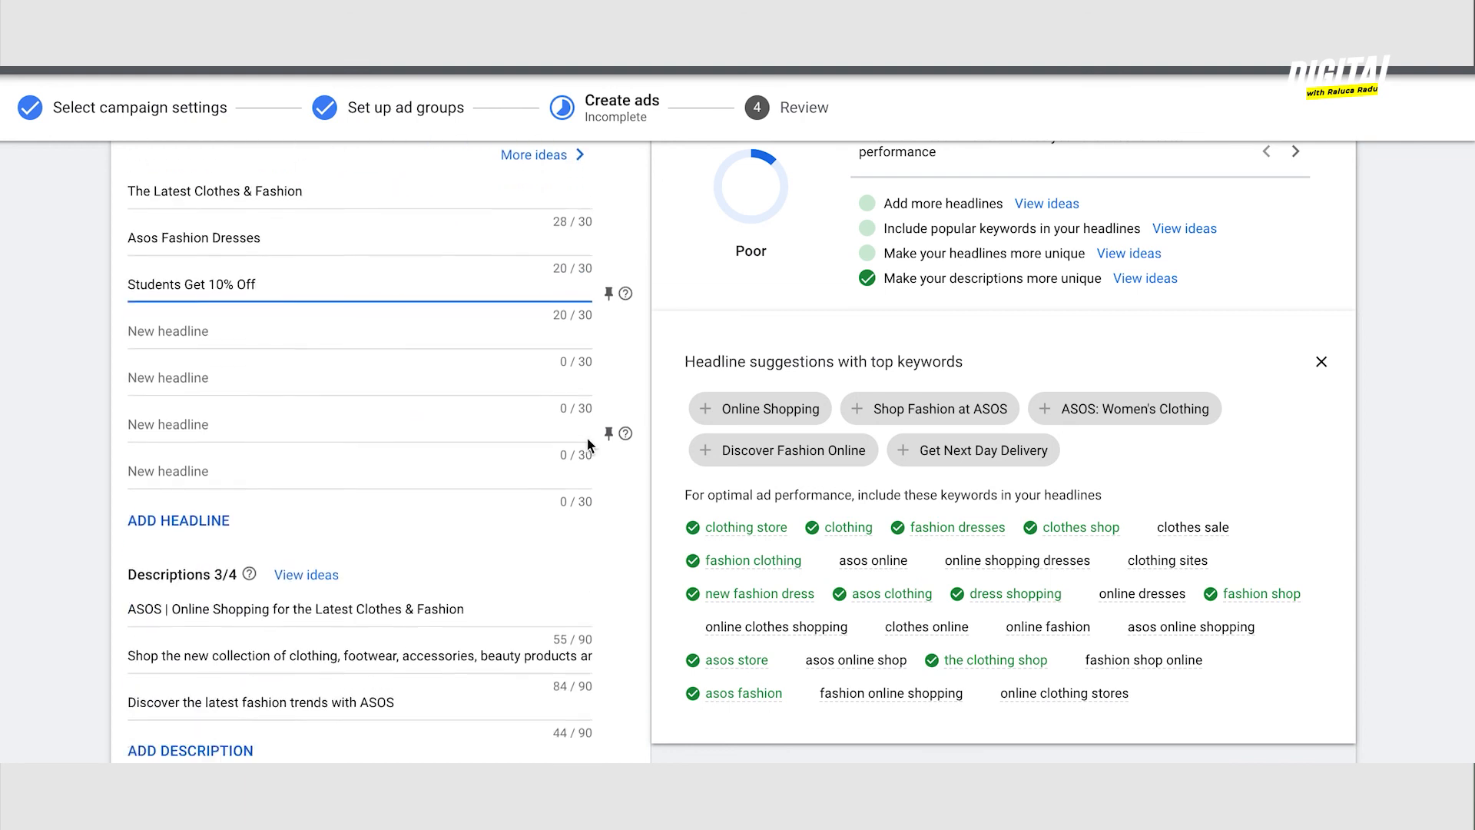